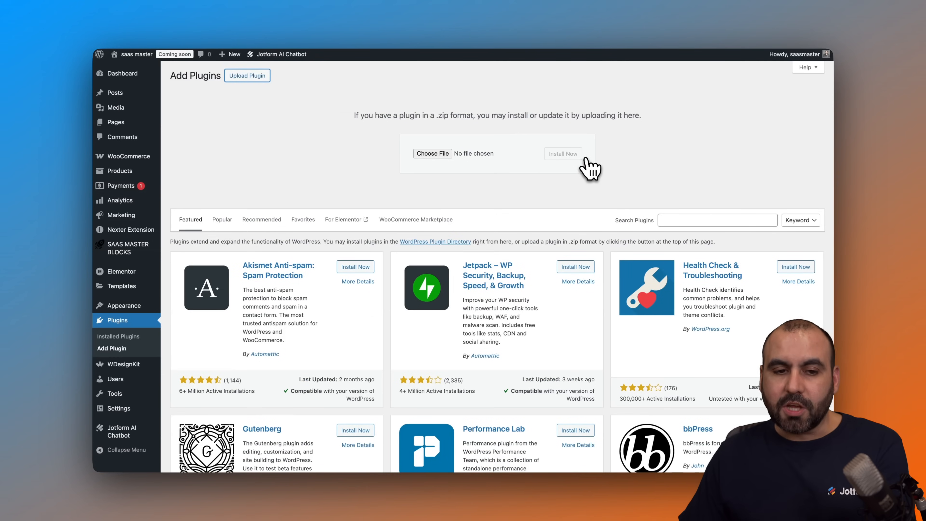
Search plugins for 'jotform ai chatbot' and confirm AI Chatbot for WordPress – Jotform is Active.
scroll(474, 171, "down", 3)
left_click(686, 107)
type("jotform ai chatbot")
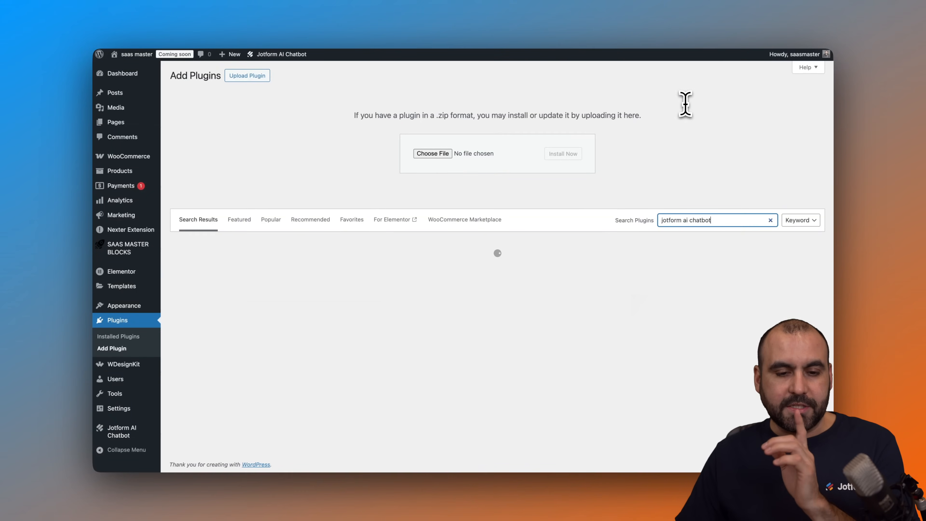
scroll(343, 254, "down", 2)
scroll(343, 254, "down", 1)
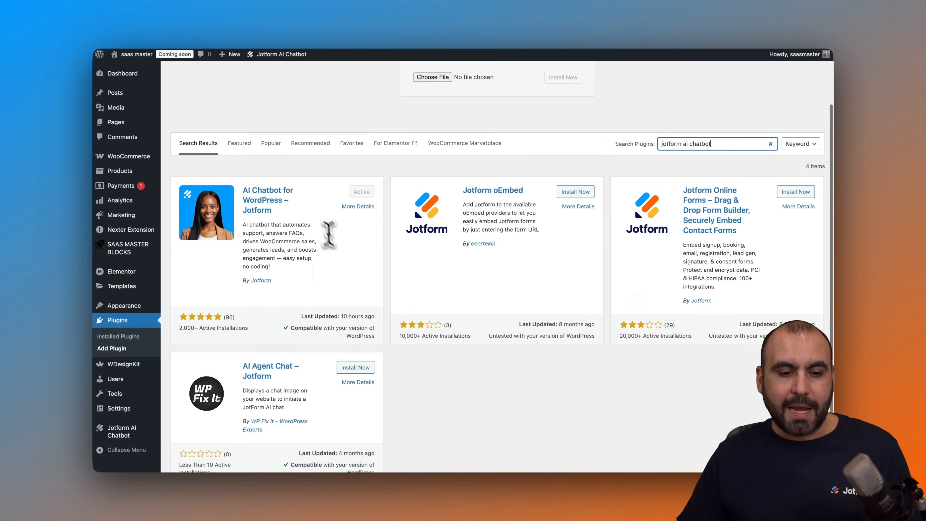
left_click_drag(241, 281, 302, 282)
left_click(303, 282)
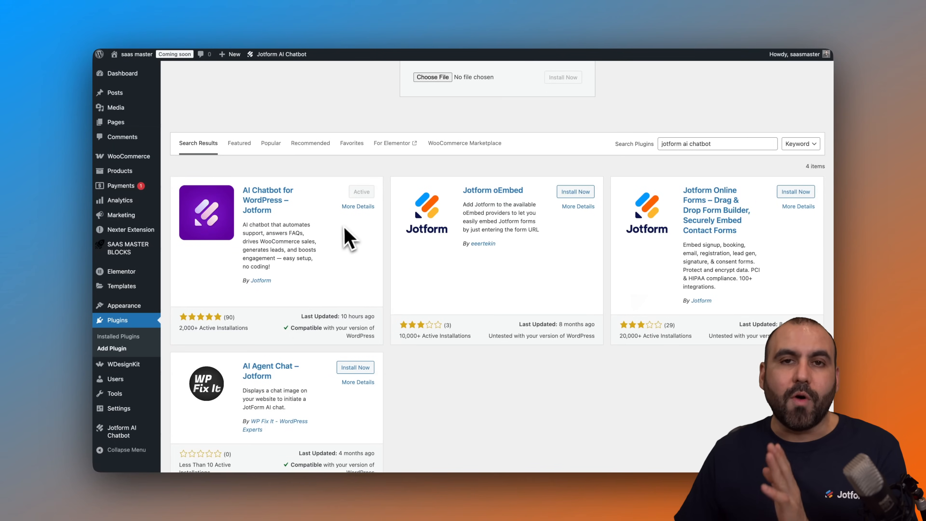
scroll(347, 237, "down", 3)
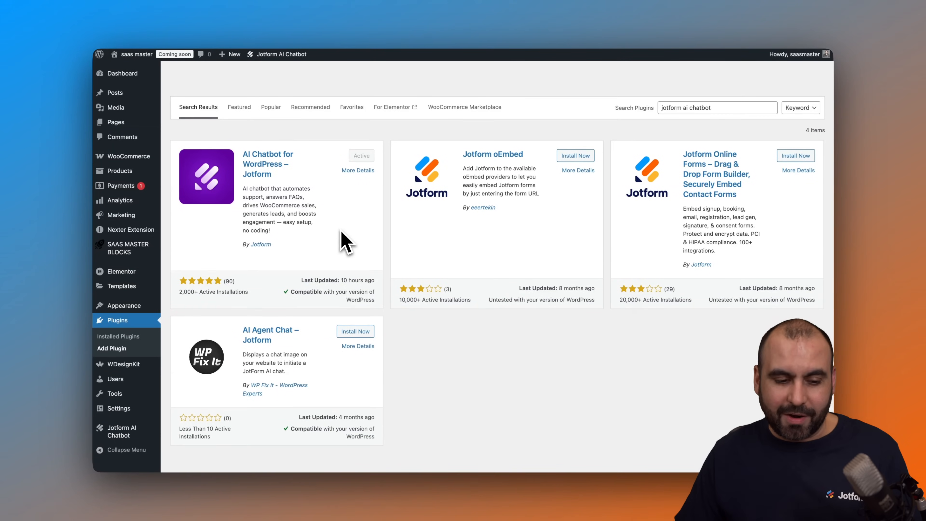
mouse_move(121, 431)
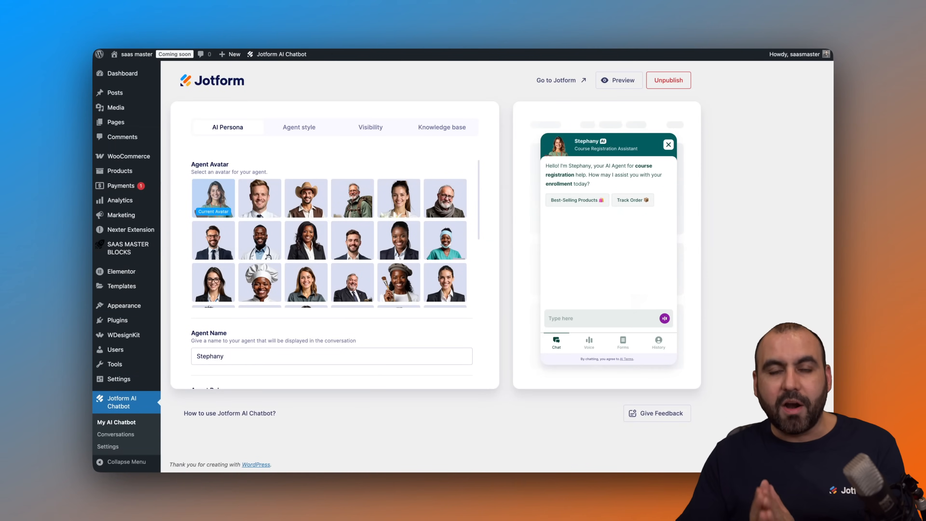
Pick a new woman's avatar so the agent name becomes Chandra.
left_click(309, 242)
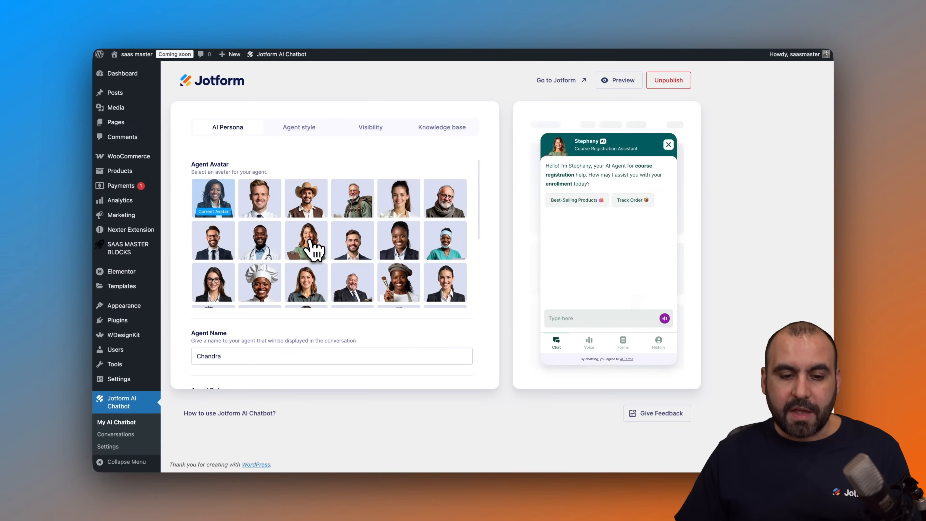
scroll(241, 266, "down", 4)
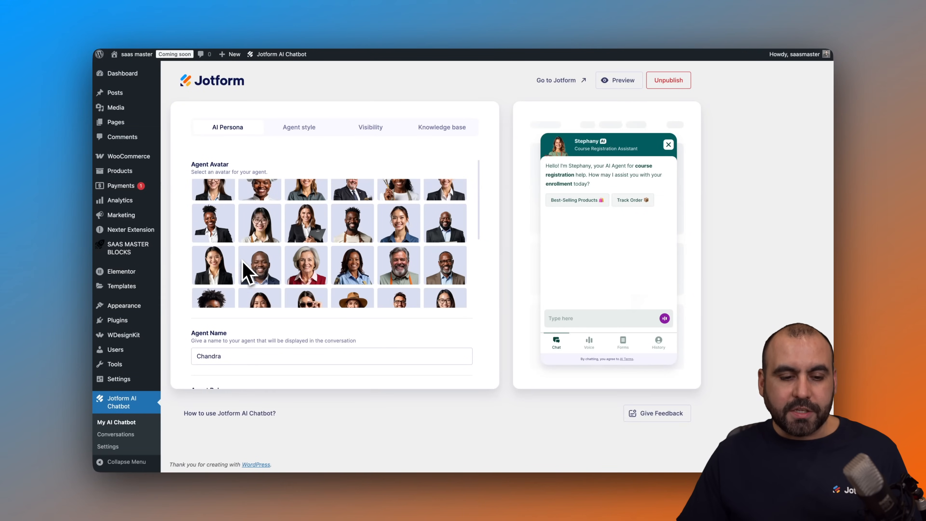
scroll(251, 329, "down", 5)
double_click(198, 256)
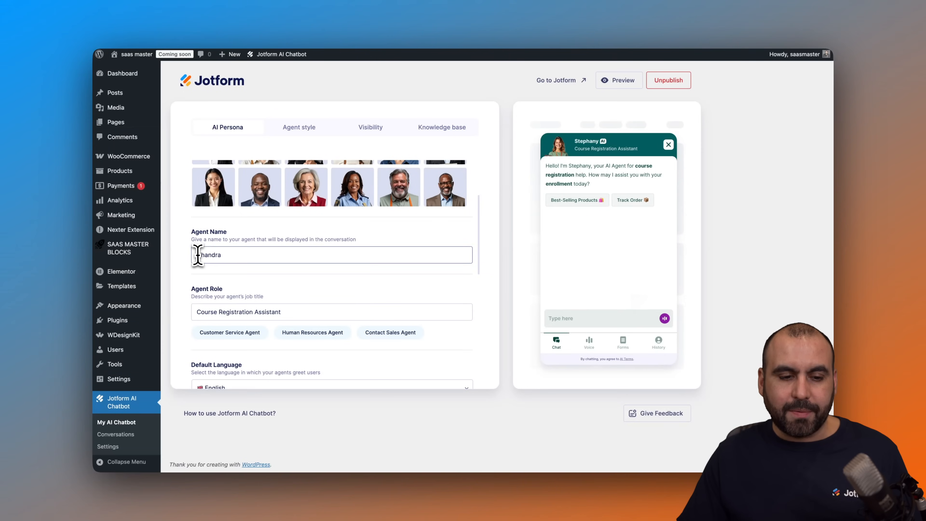
left_click(234, 256)
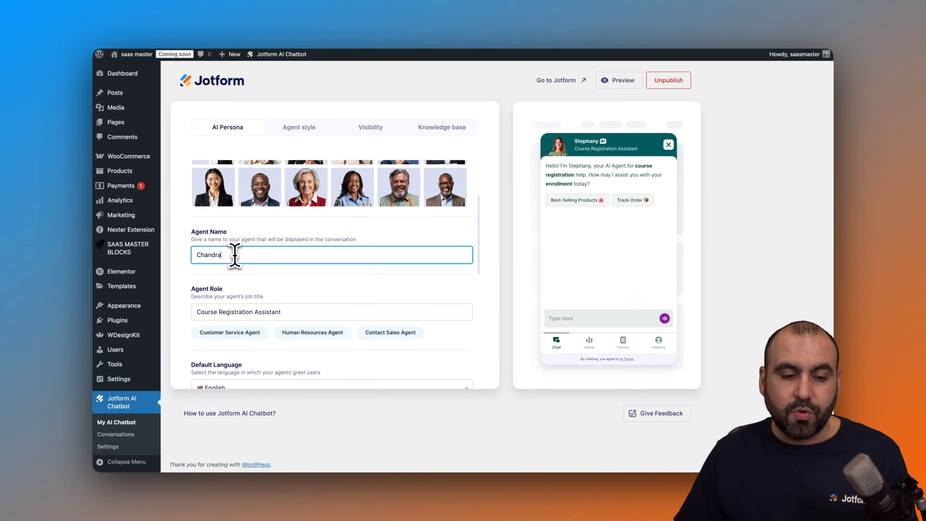
Review the agent role field, Course Registration Assistant.
scroll(234, 245, "up", 3)
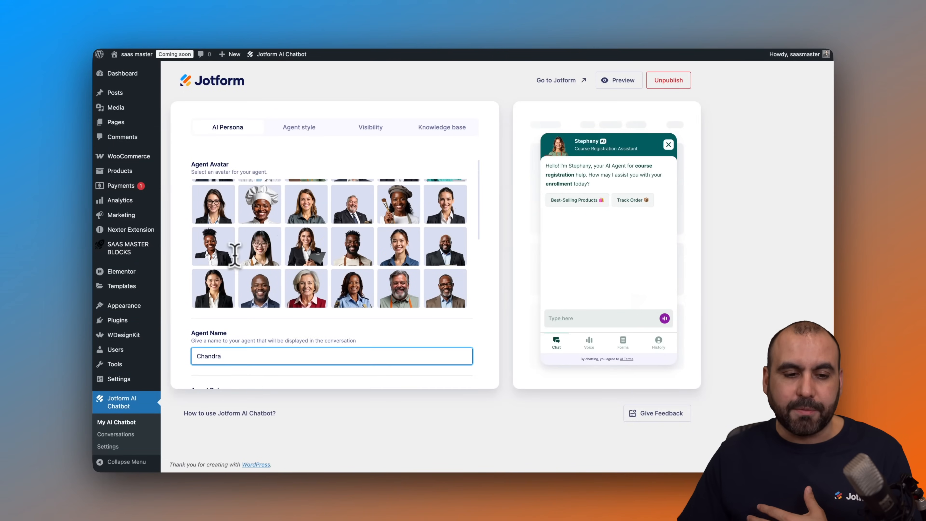
scroll(259, 238, "down", 6)
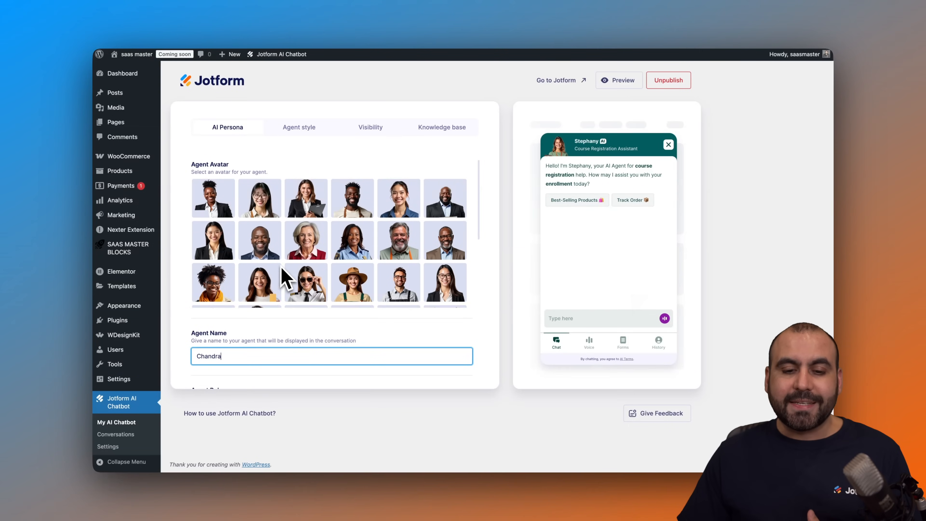
scroll(281, 267, "down", 8)
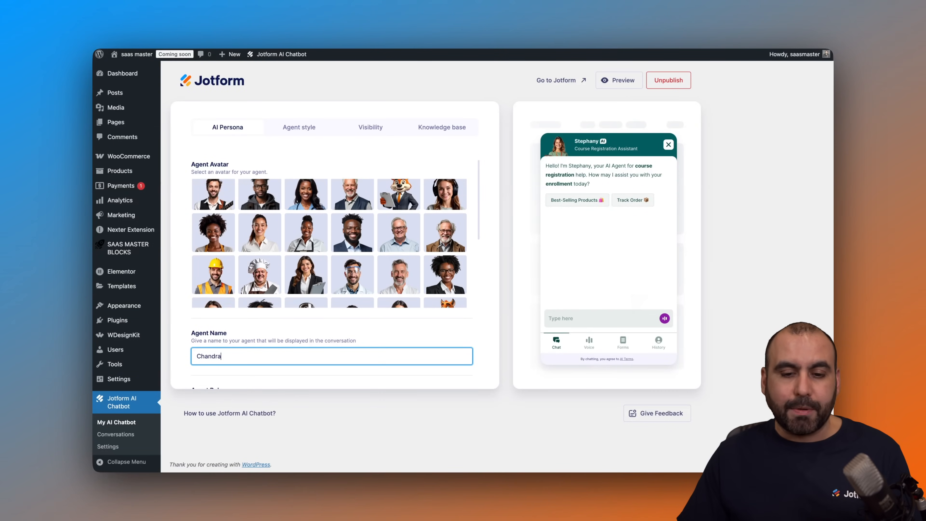
scroll(286, 279, "down", 8)
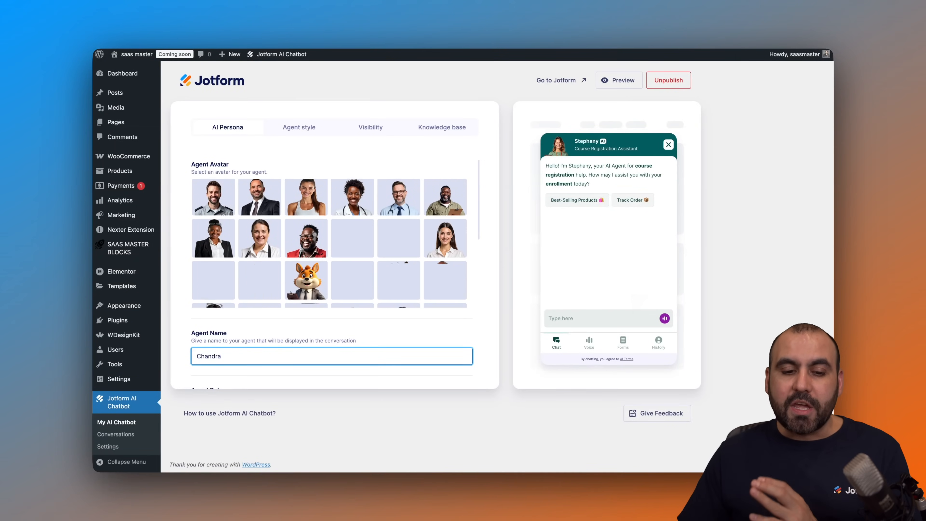
scroll(286, 278, "down", 8)
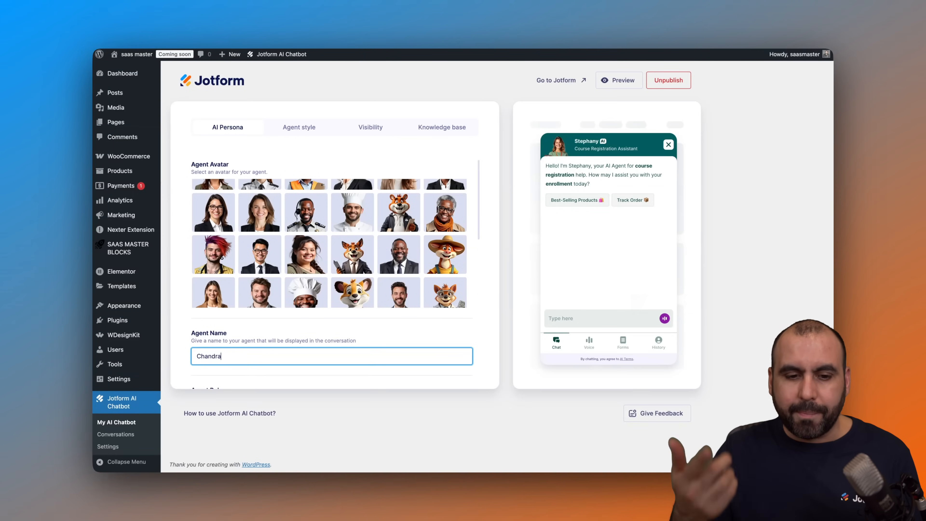
scroll(277, 255, "up", 10)
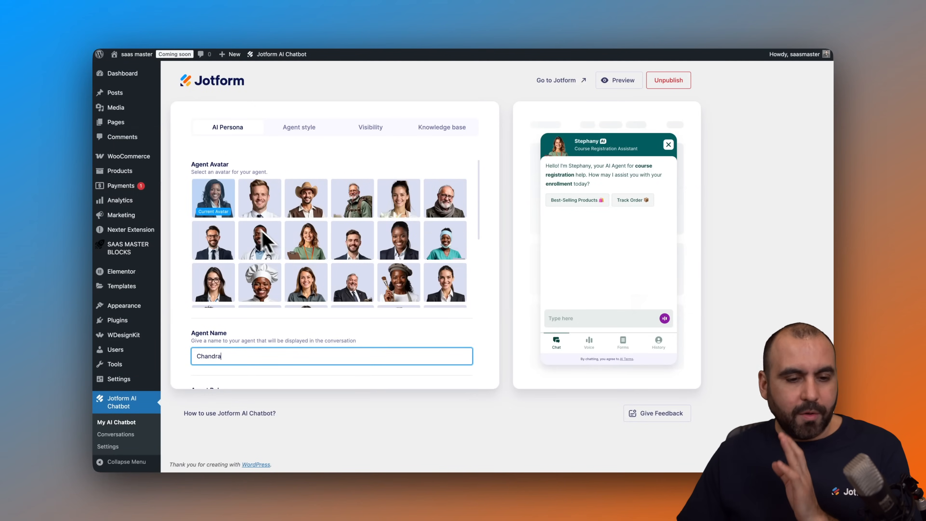
scroll(277, 344, "down", 4)
scroll(281, 357, "down", 1)
left_click_drag(197, 224, 312, 227)
left_click(312, 226)
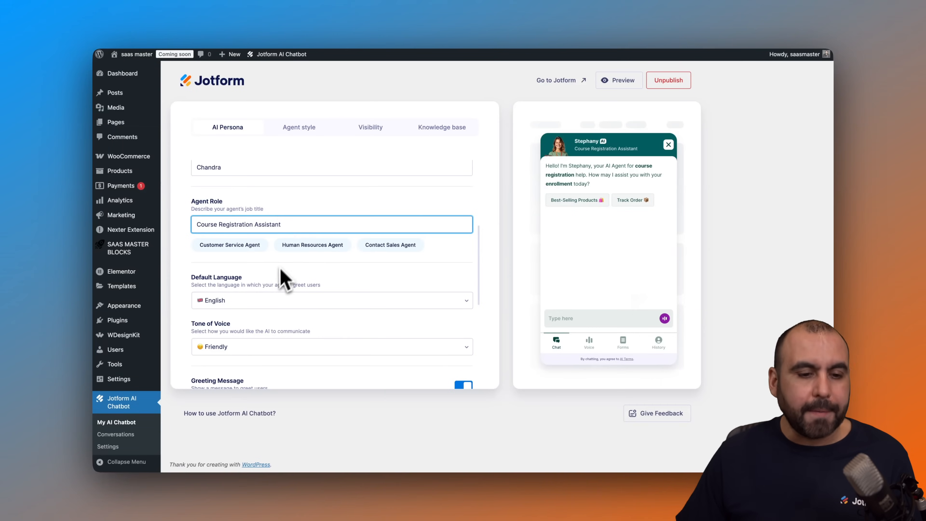
Keep the default language as English and change the tone of voice to Casual.
scroll(279, 289, "down", 4)
left_click(275, 221)
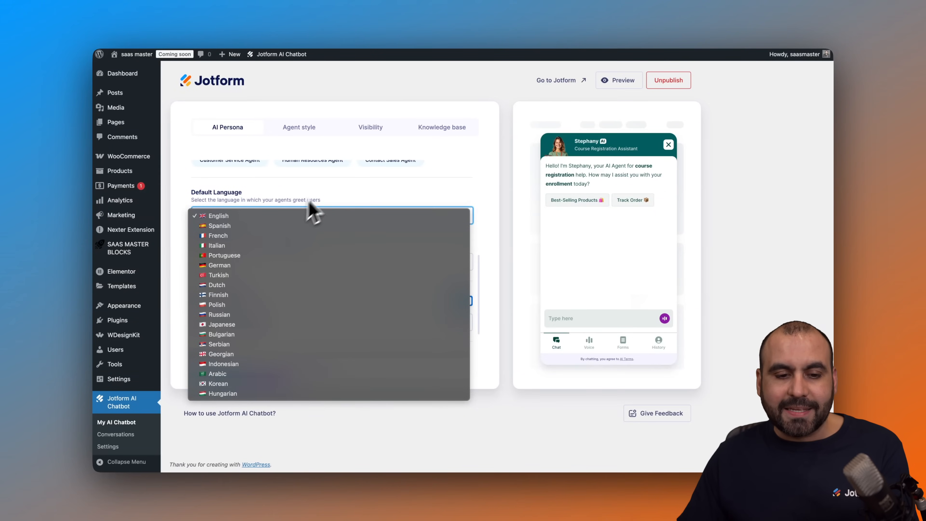
left_click(326, 193)
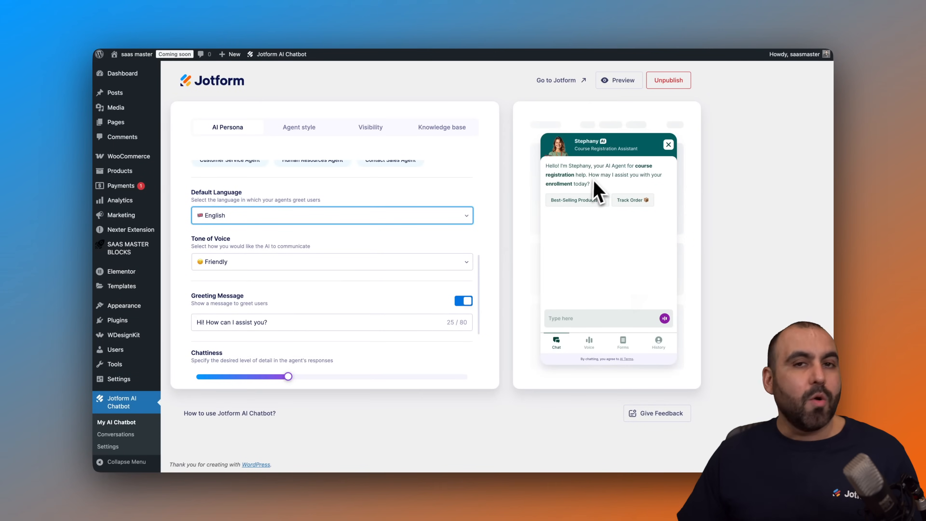
scroll(279, 248, "down", 2)
left_click(270, 234)
left_click(255, 229)
left_click(252, 232)
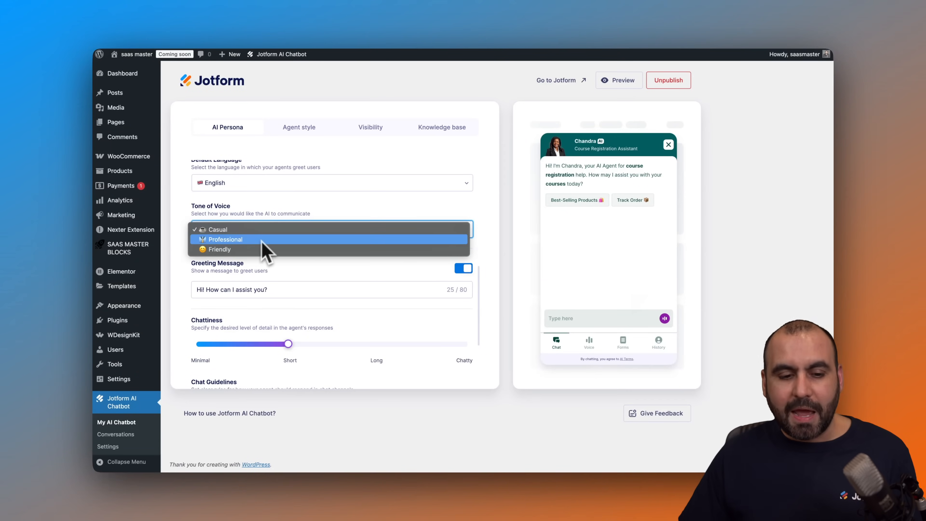
left_click(358, 218)
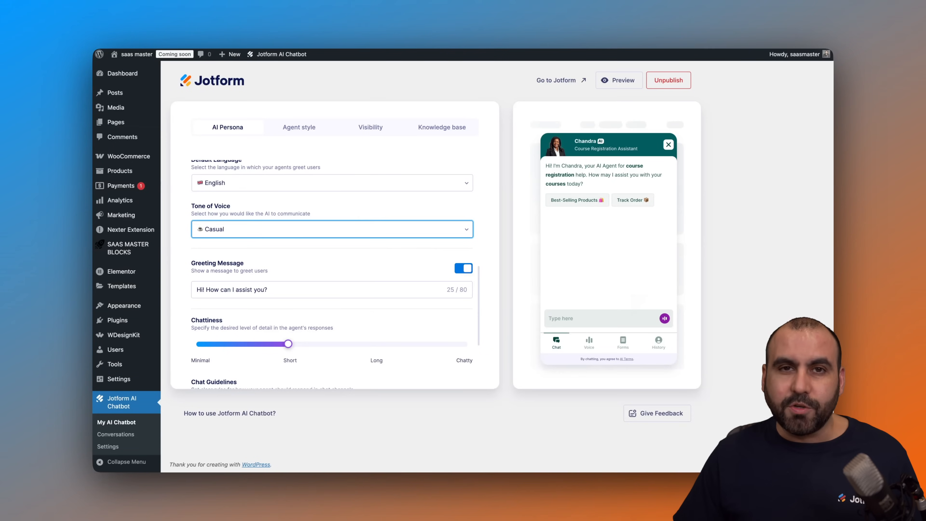
scroll(362, 222, "down", 3)
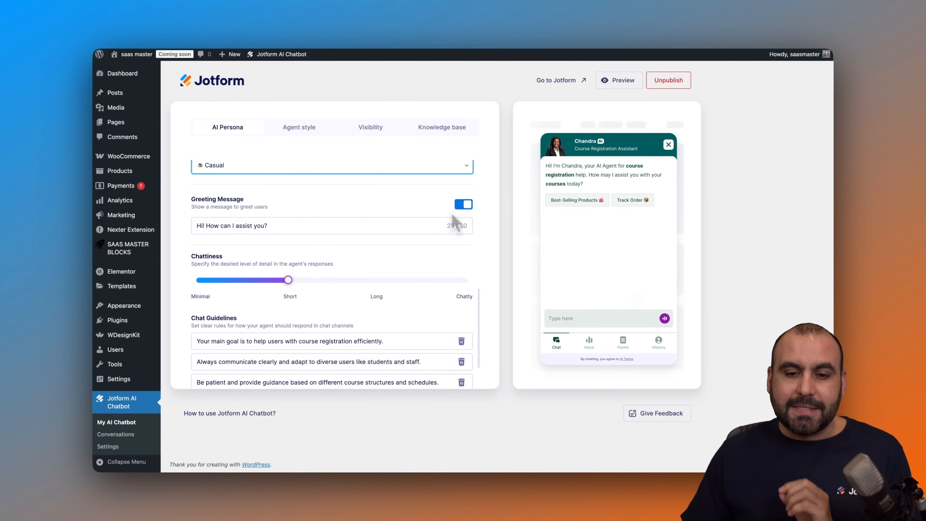
Close the preview chat and switch off the 'Hi! How can I assist you?' greeting.
left_click(668, 144)
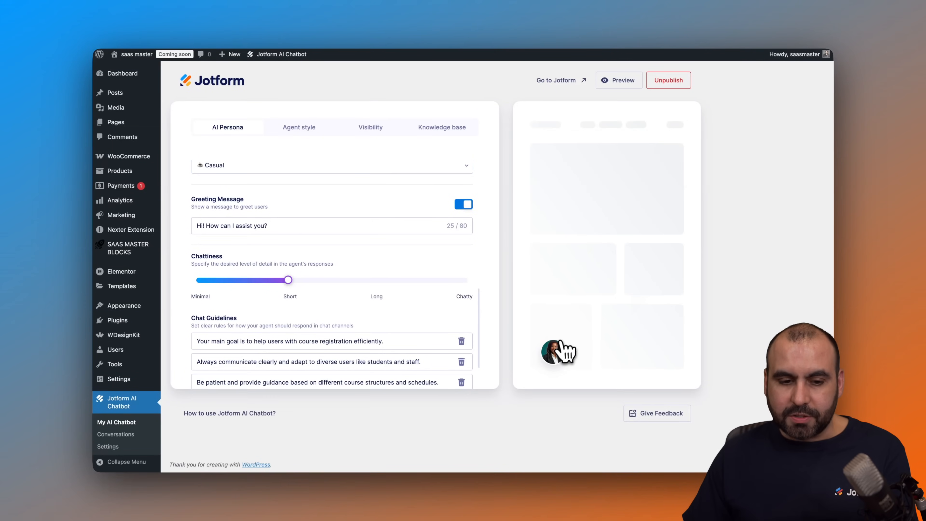
left_click(462, 205)
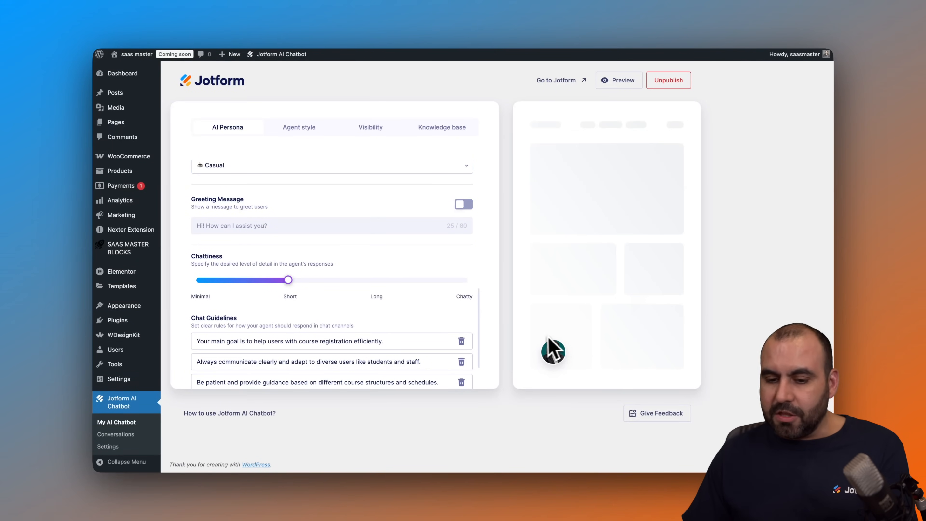
left_click(464, 205)
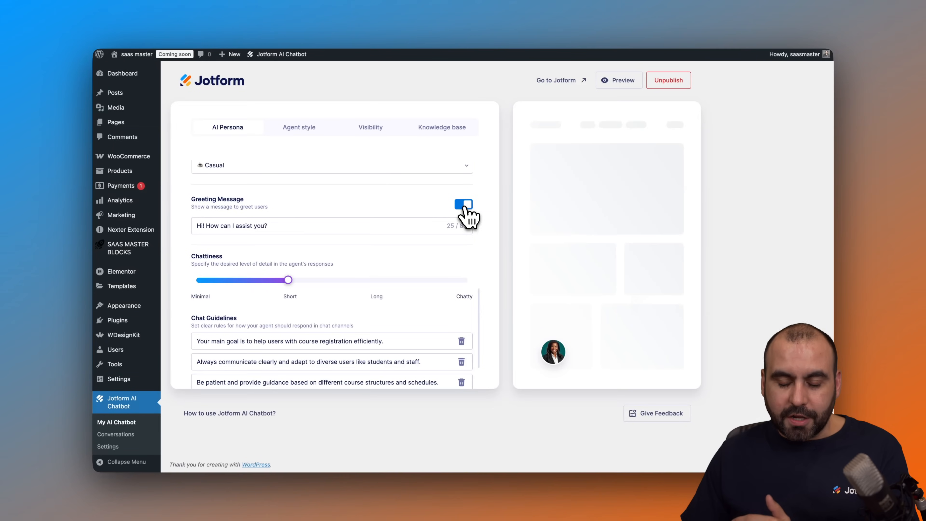
mouse_move(549, 347)
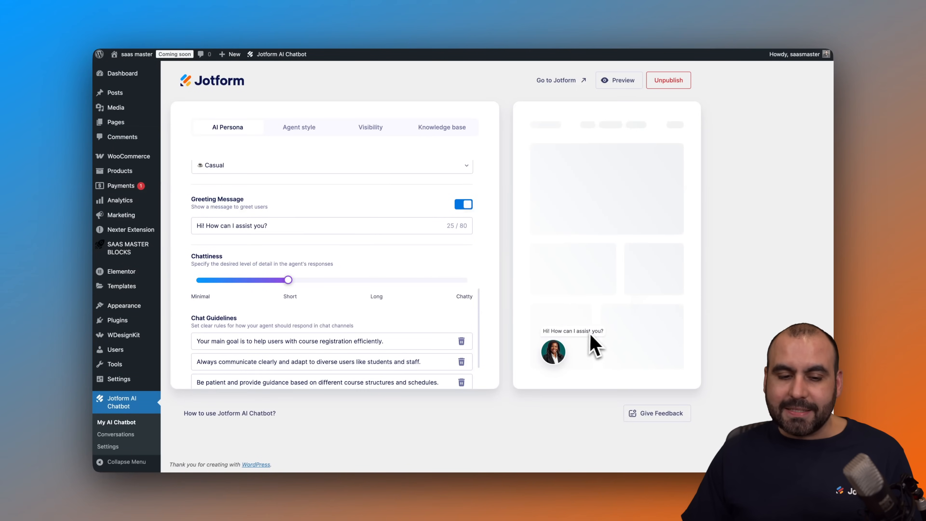
left_click_drag(200, 227, 327, 226)
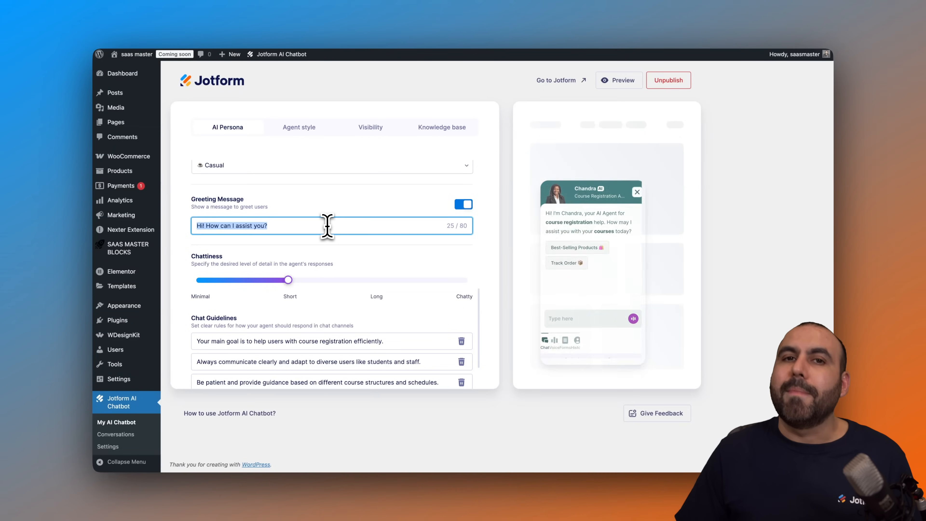
left_click(327, 226)
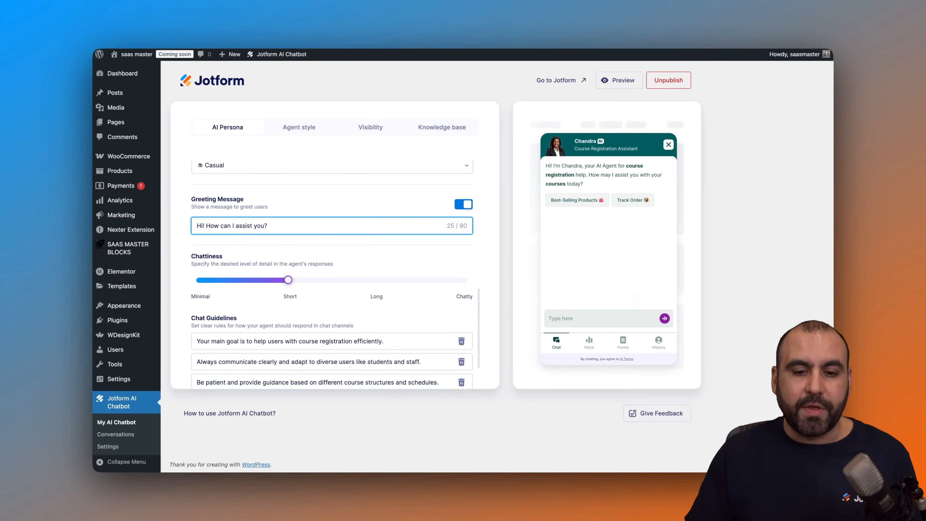
left_click(464, 205)
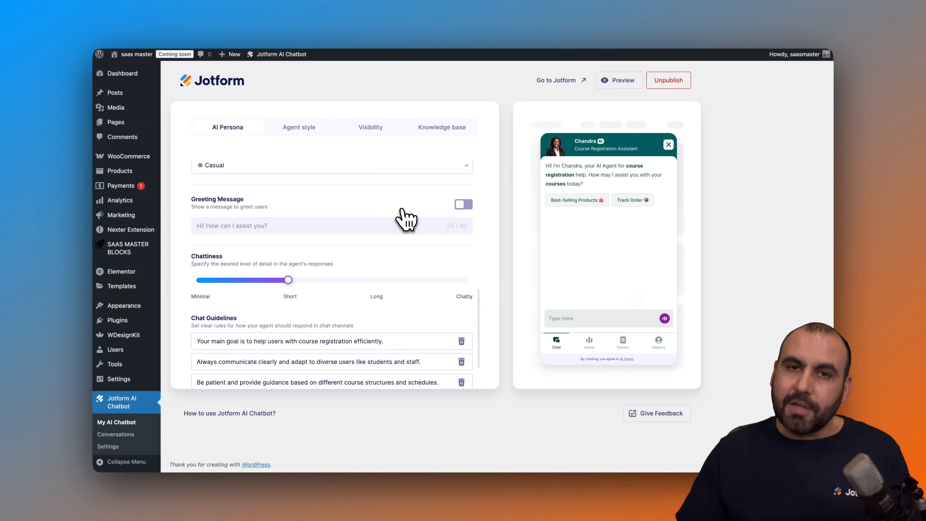
Leave chattiness at Minimal after trying each level up to Chatty, then launch Preview.
scroll(397, 219, "down", 3)
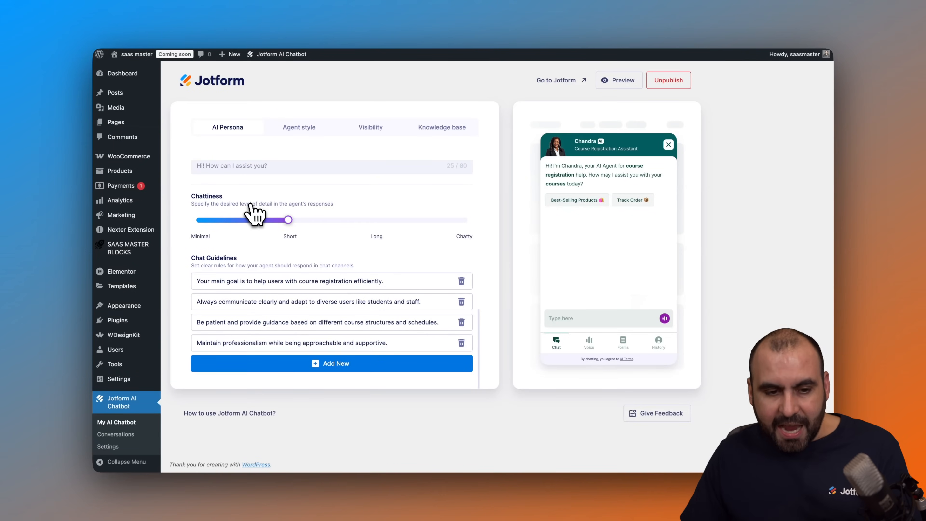
left_click(201, 220)
left_click(293, 221)
left_click(375, 221)
left_click(463, 221)
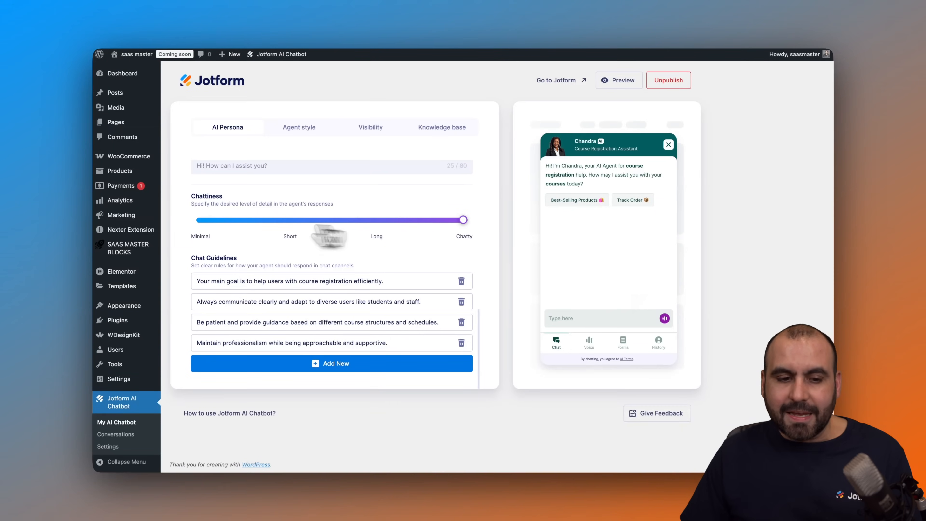
left_click(201, 220)
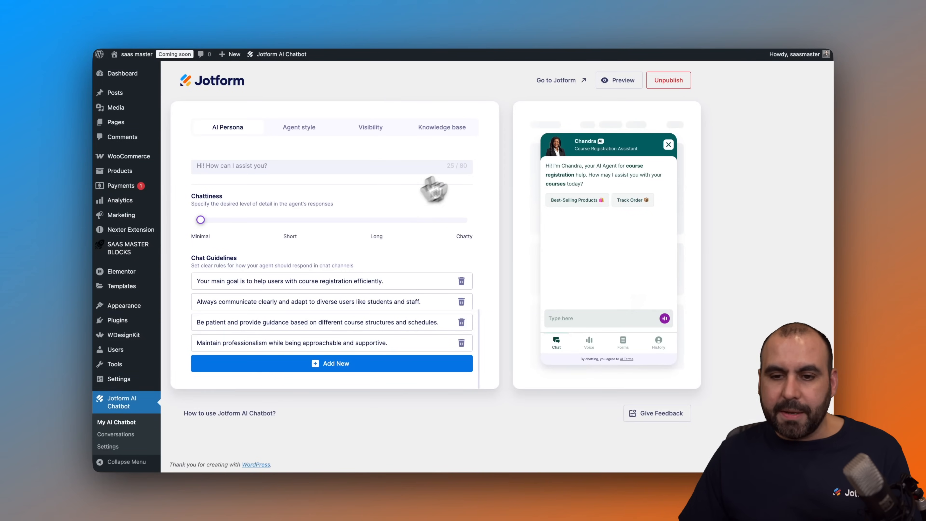
left_click(617, 79)
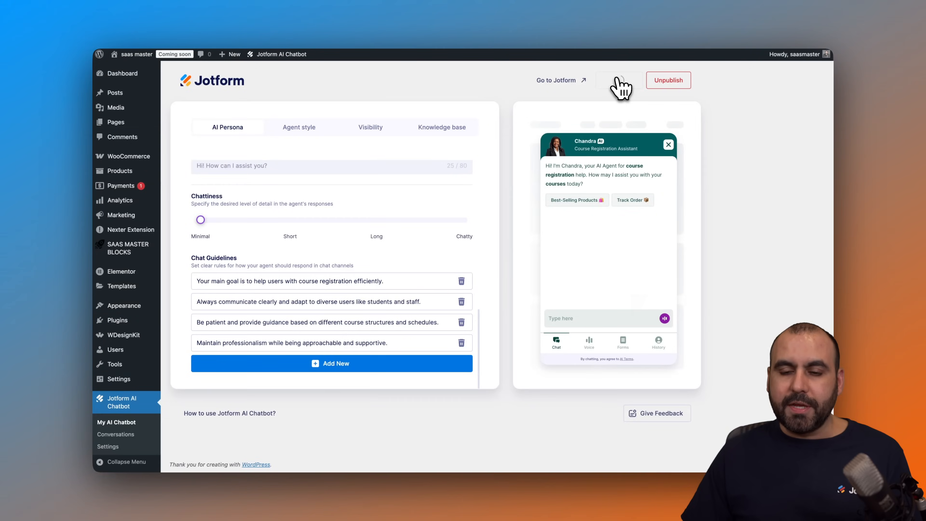
Chat in Preview Mode with 'I need a job' and 'register', then set chattiness to Chatty.
scroll(334, 314, "down", 1)
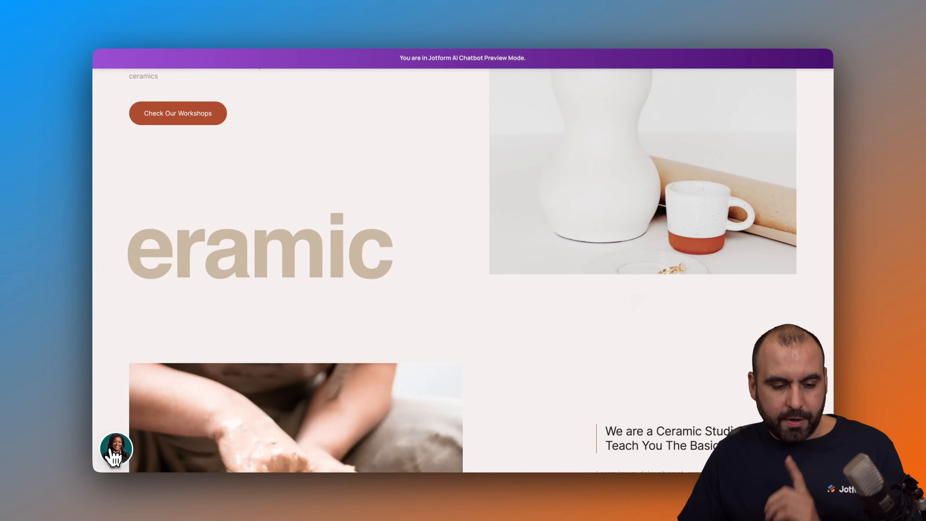
left_click(113, 452)
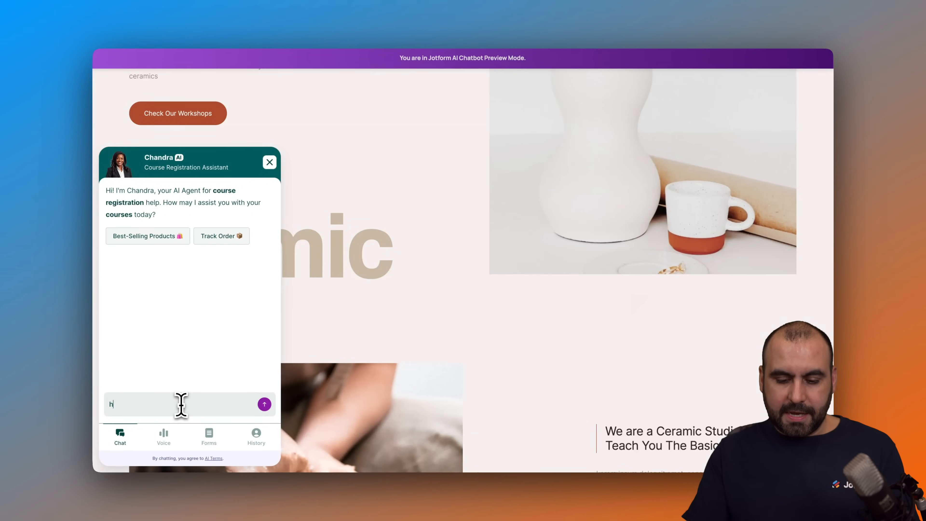
key("Return")
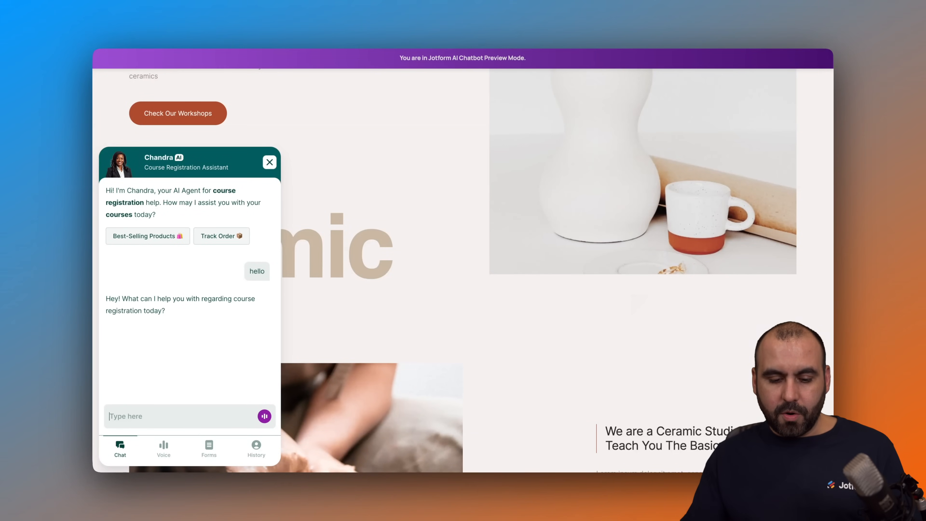
type("I need a job")
key("Return")
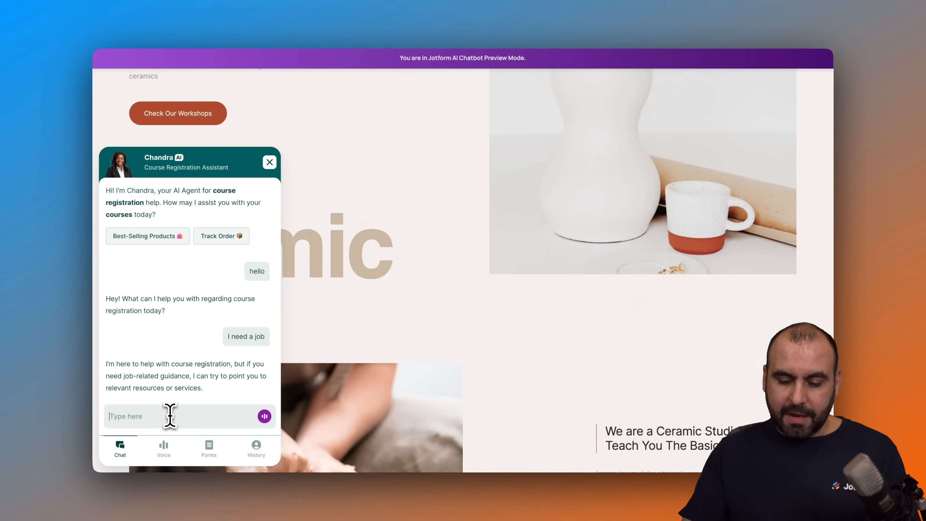
type("register")
key("Return")
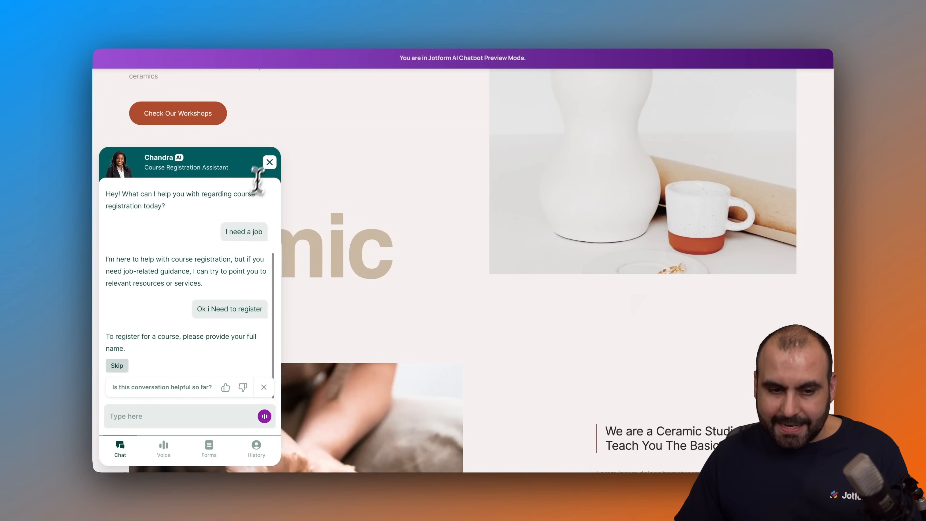
left_click(269, 163)
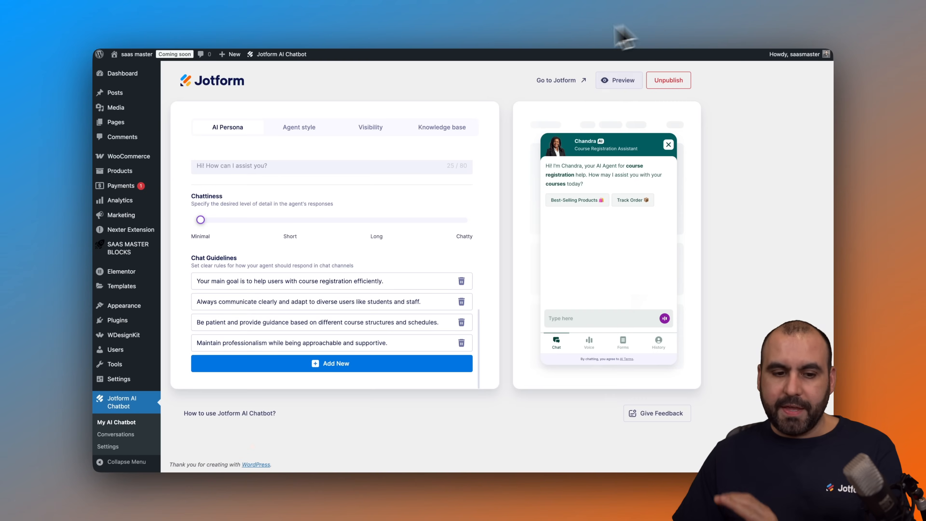
left_click(464, 220)
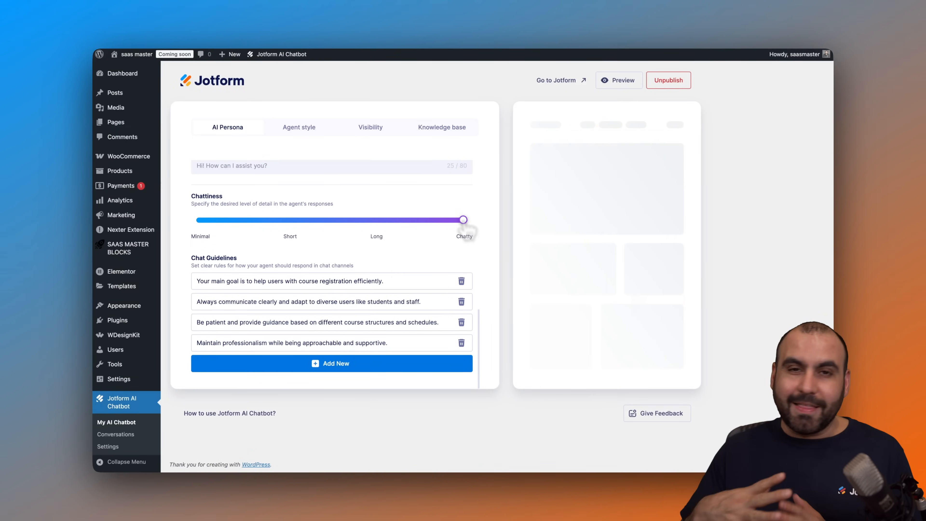
Open the live site in a private window and chat with the bot, starting with 'Hello'.
key("super+shift+n")
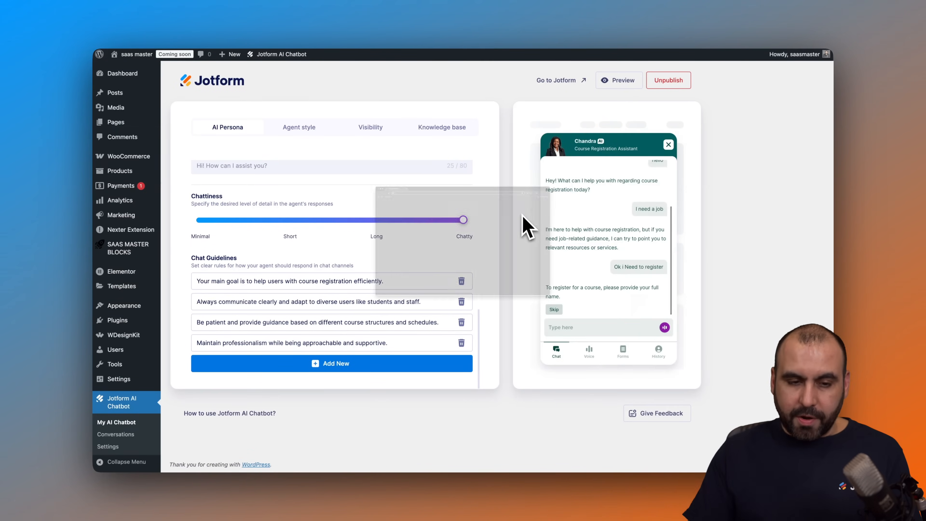
key("Return")
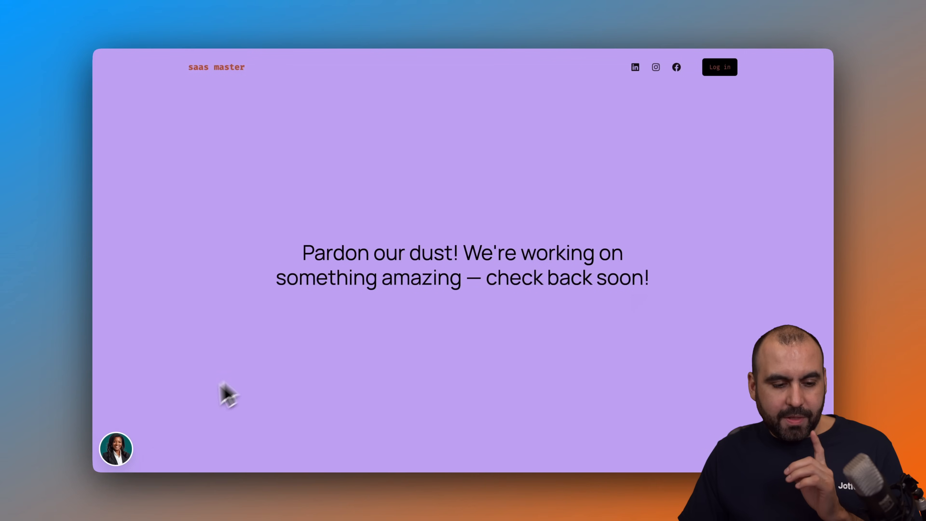
left_click(116, 452)
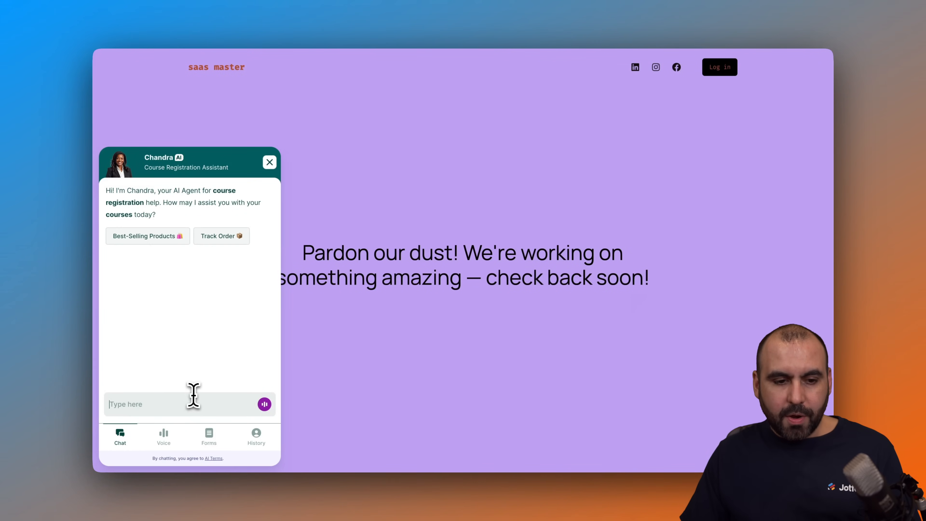
type("Hel")
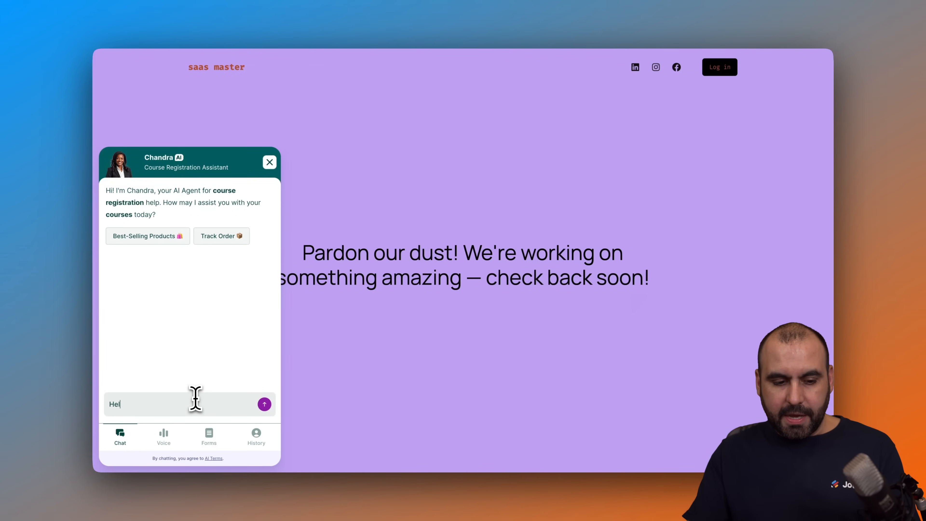
type("lo")
key("Return")
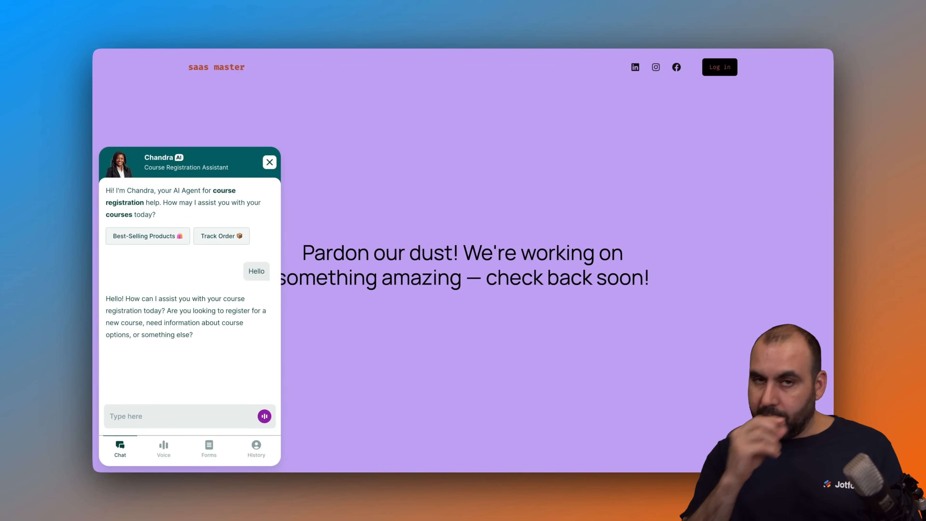
left_click(197, 405)
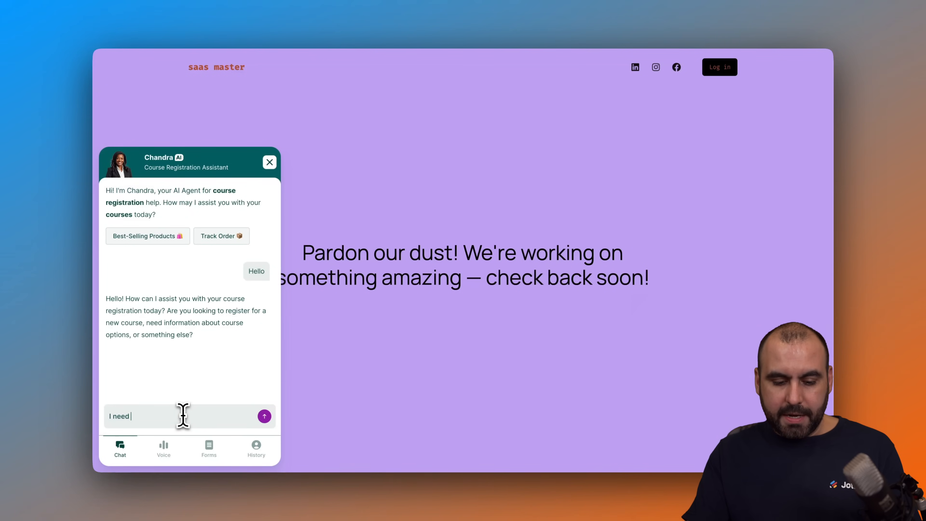
key("Return")
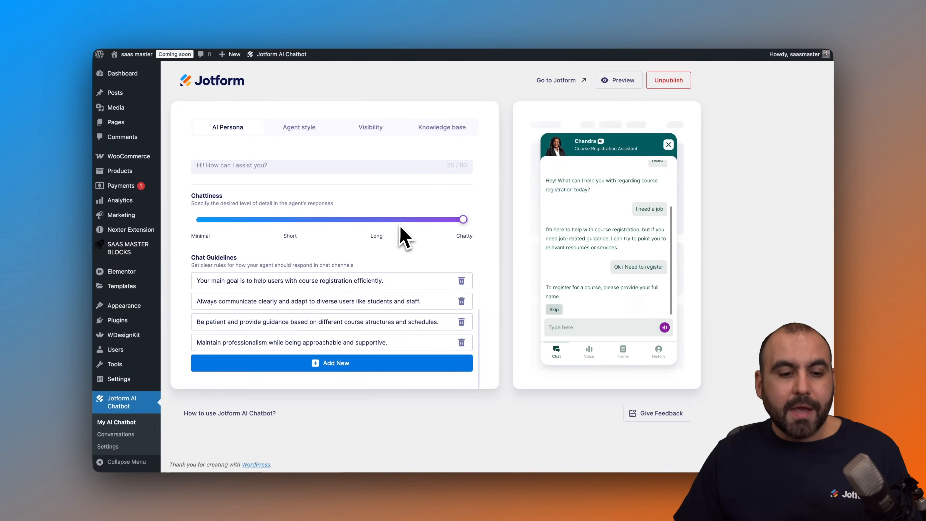
left_click(278, 282)
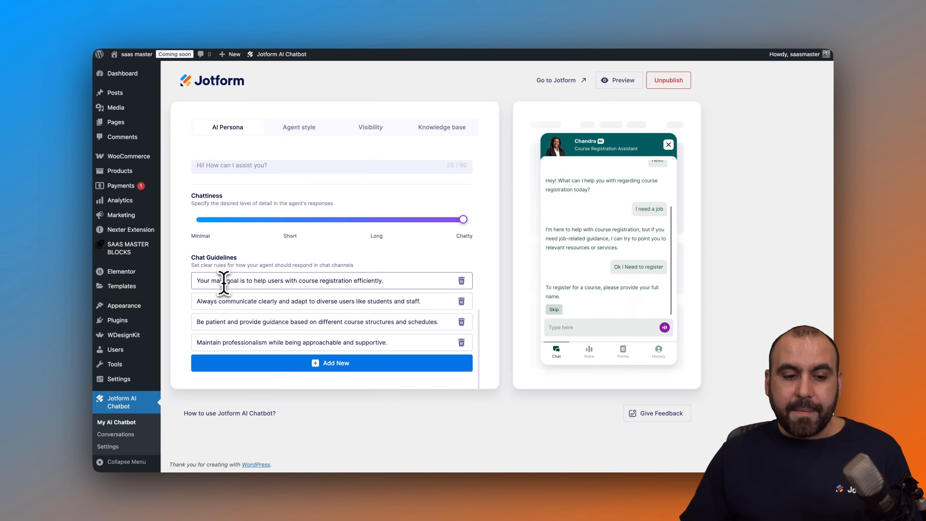
left_click_drag(197, 282, 390, 280)
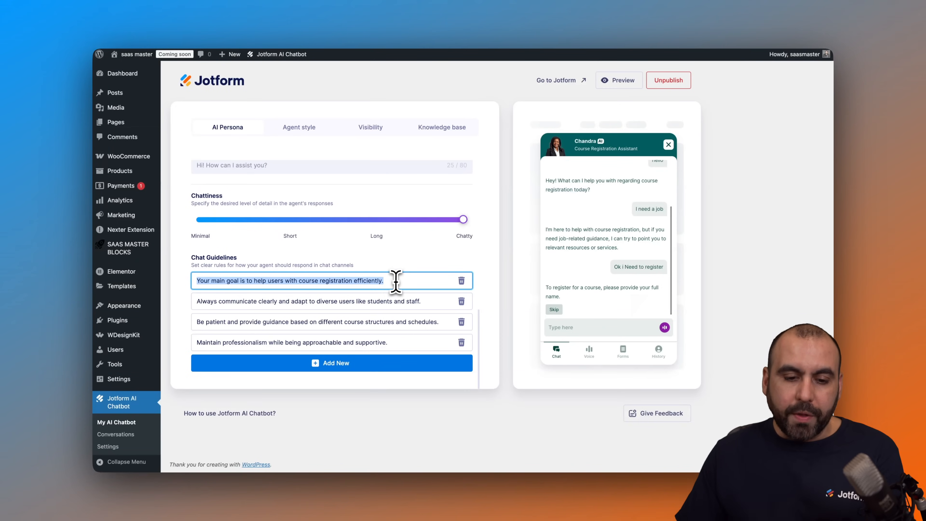
left_click(396, 281)
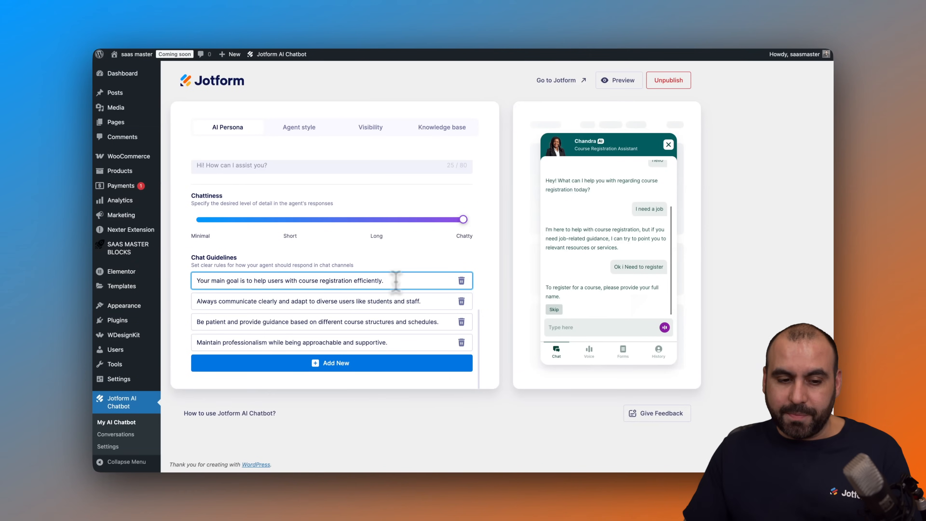
left_click(315, 303)
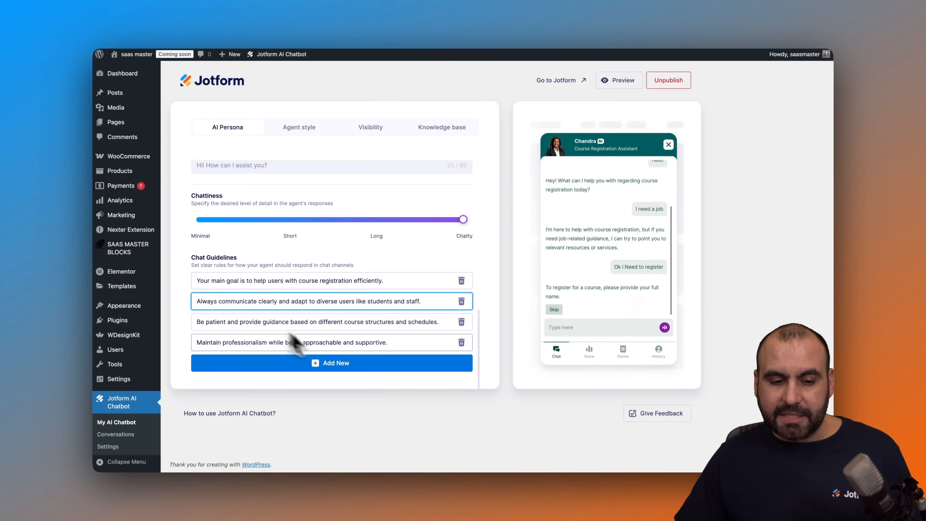
left_click(319, 366)
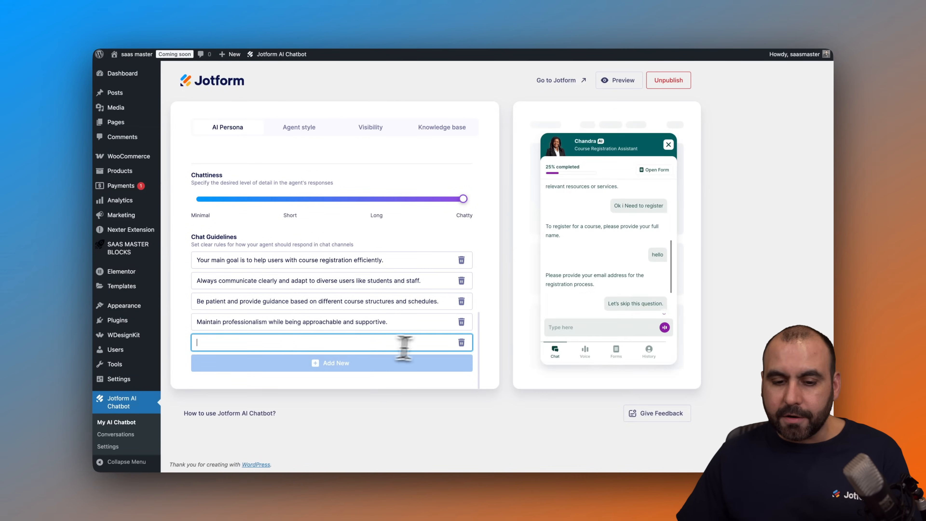
left_click(461, 343)
left_click(486, 302)
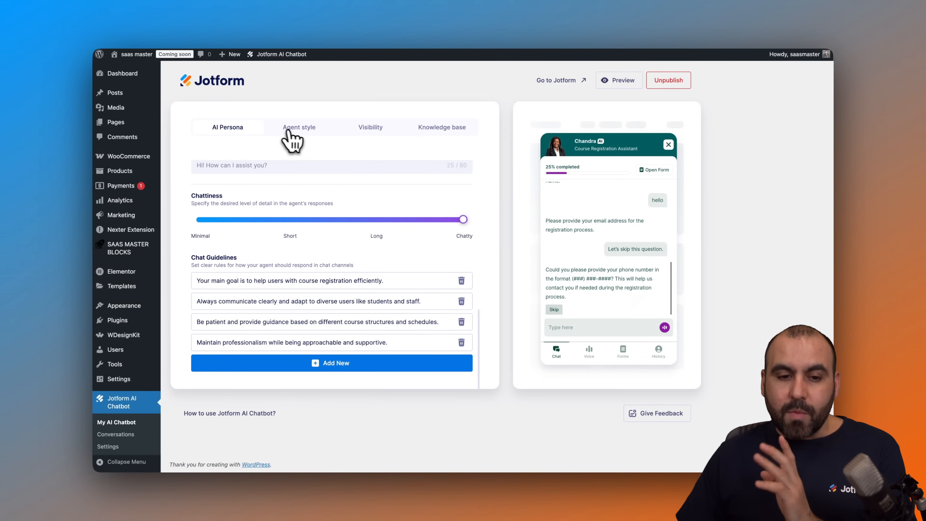
Apply the blue colour scheme and set the agent background start colour to black #000000.
left_click(298, 132)
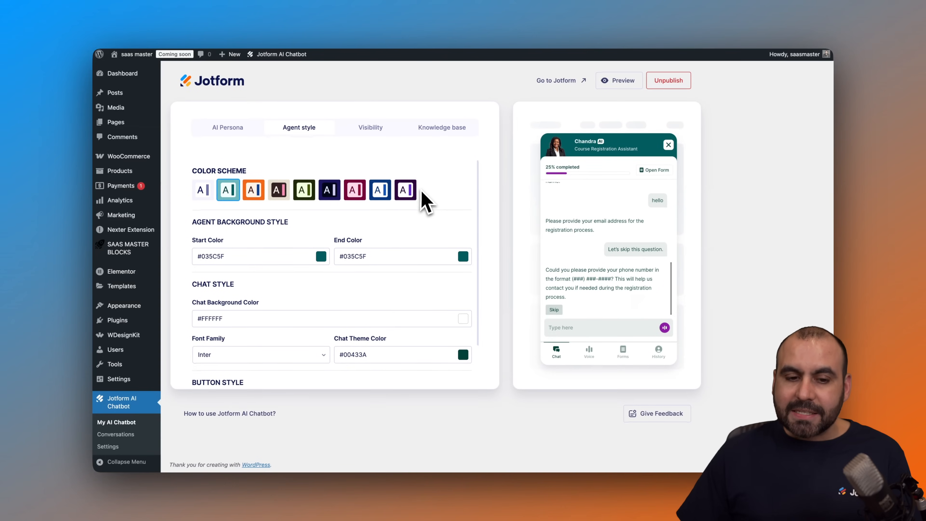
left_click(285, 189)
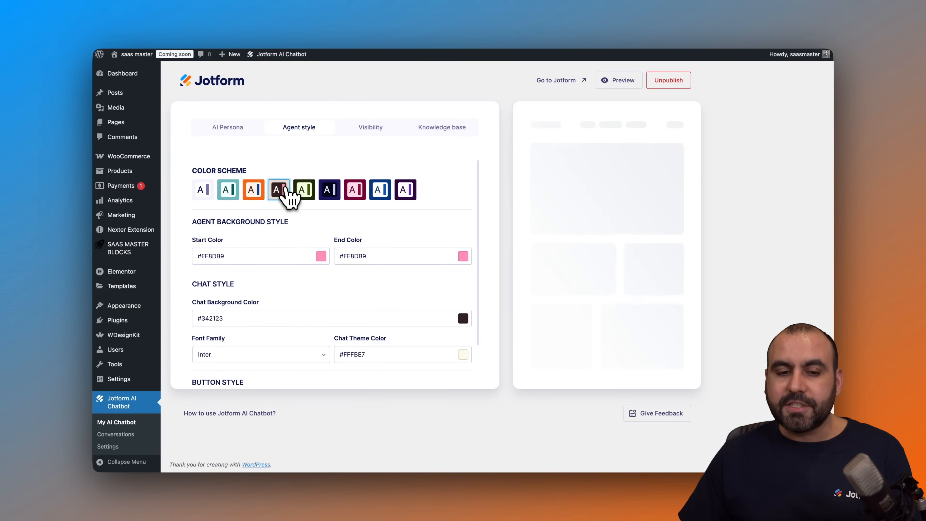
left_click(352, 192)
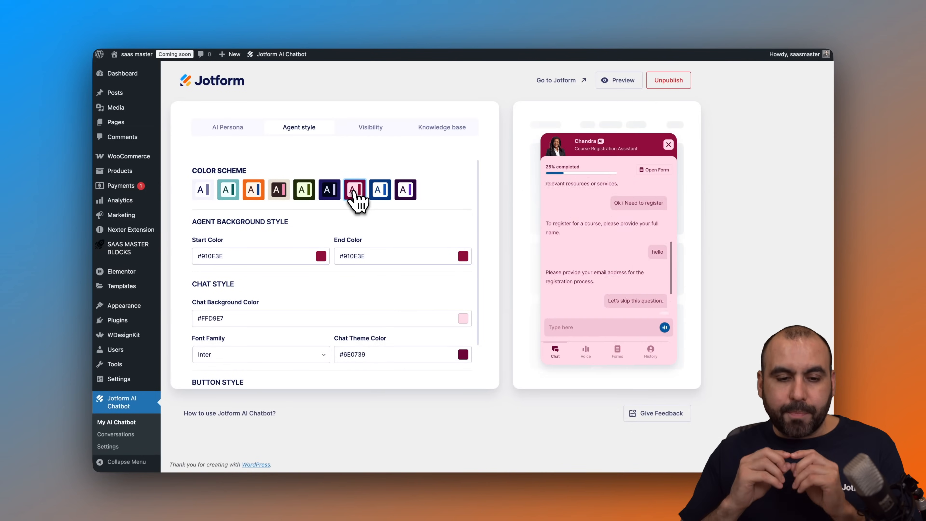
left_click(381, 192)
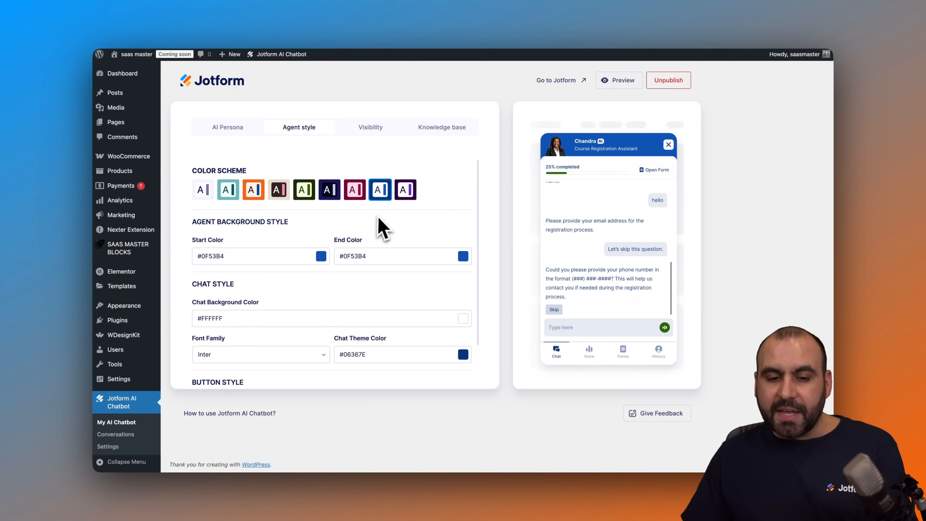
scroll(334, 226, "down", 3)
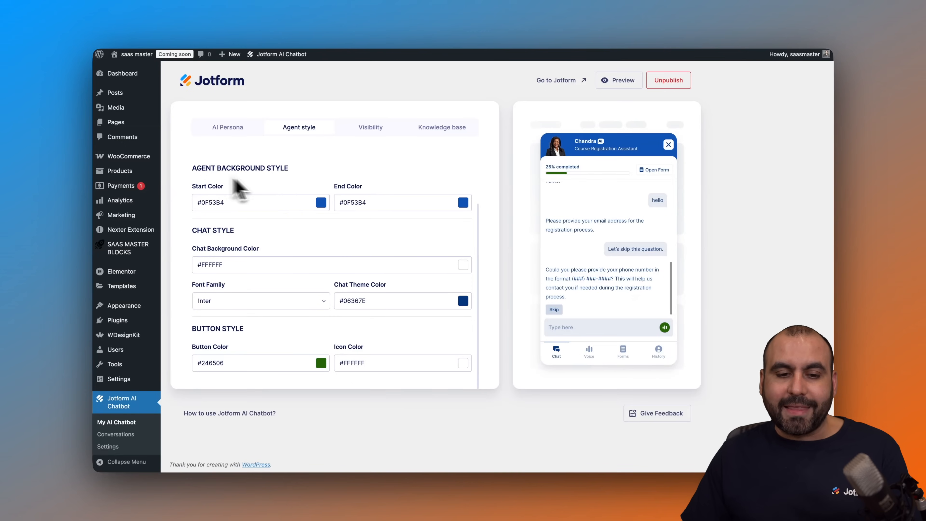
left_click(320, 202)
left_click(297, 137)
left_click(315, 190)
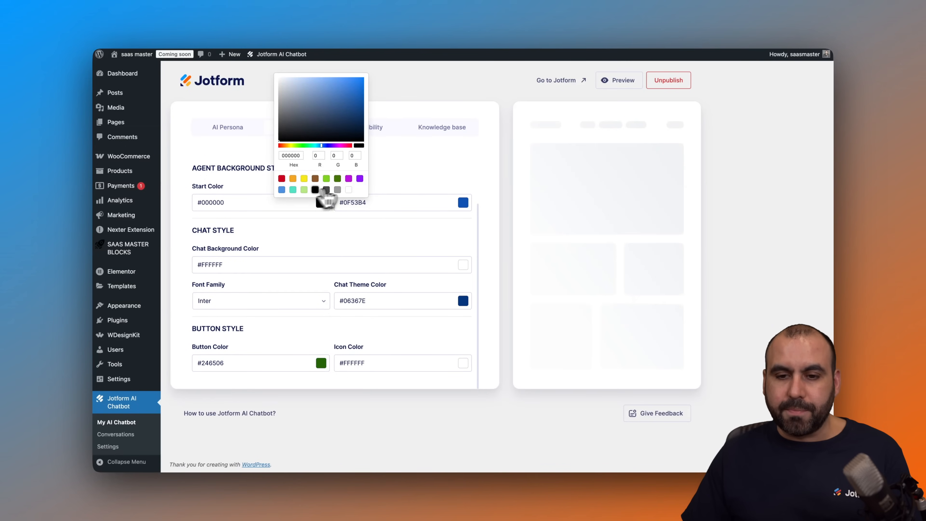
left_click(432, 184)
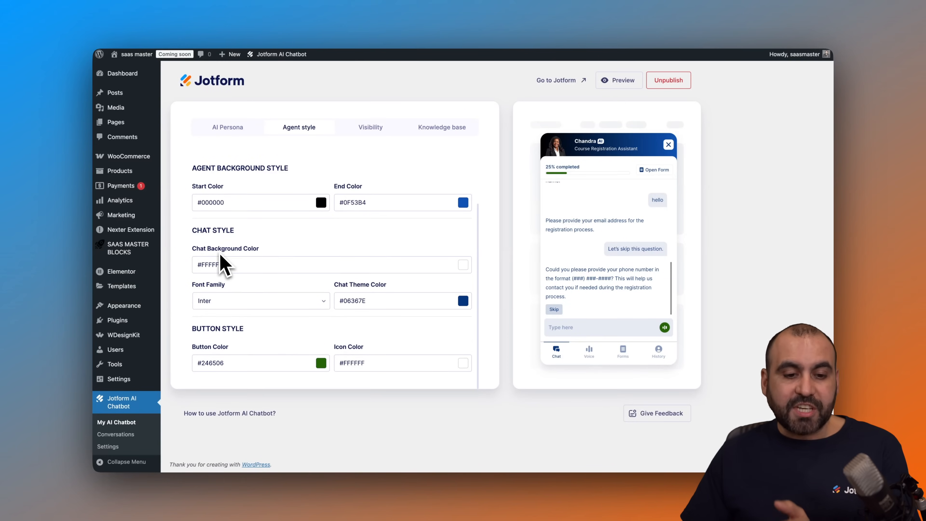
Try #E9E9E9 for the chat background, then revert it to white #FFFFFF.
left_click(463, 265)
left_click(422, 146)
left_click(421, 149)
left_click(376, 170)
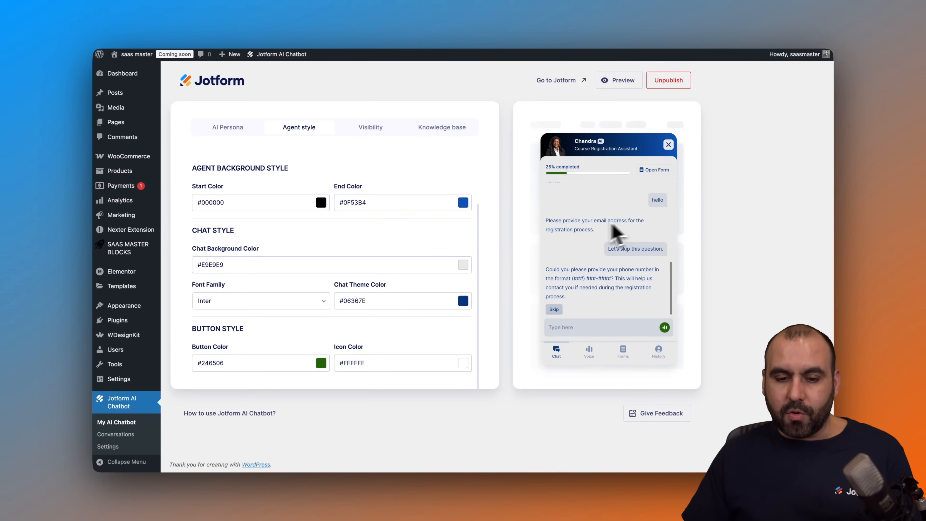
left_click(463, 265)
left_click_drag(463, 186, 389, 171)
left_click(391, 175)
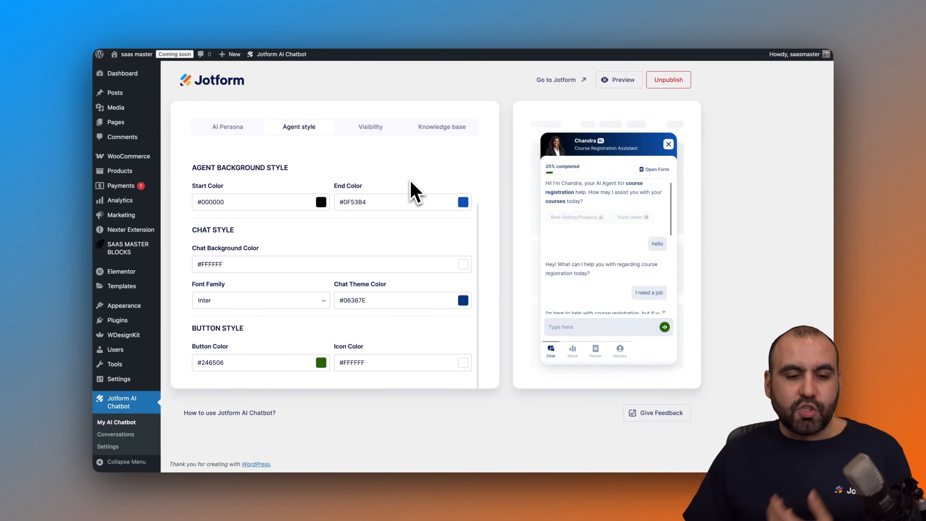
left_click(250, 304)
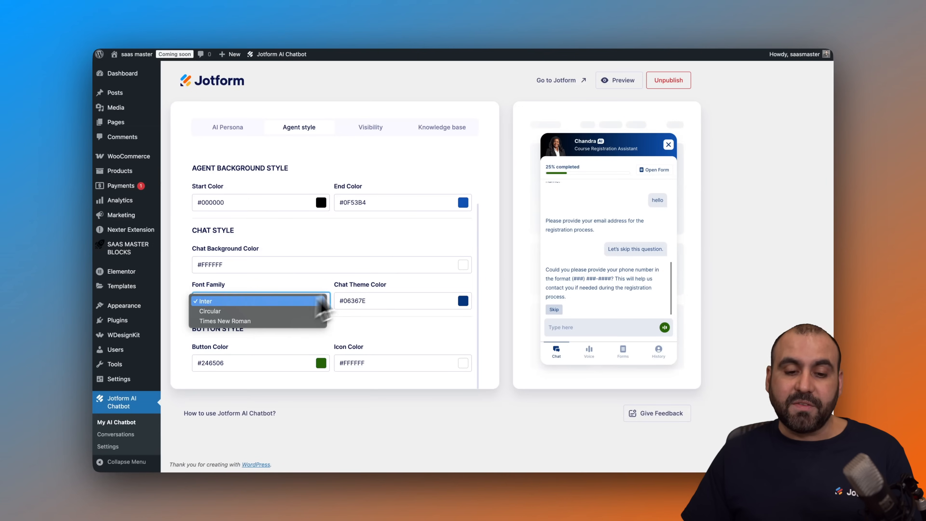
Keep the Inter font and paste the end colour #0F53B4 as the button colour.
left_click(358, 281)
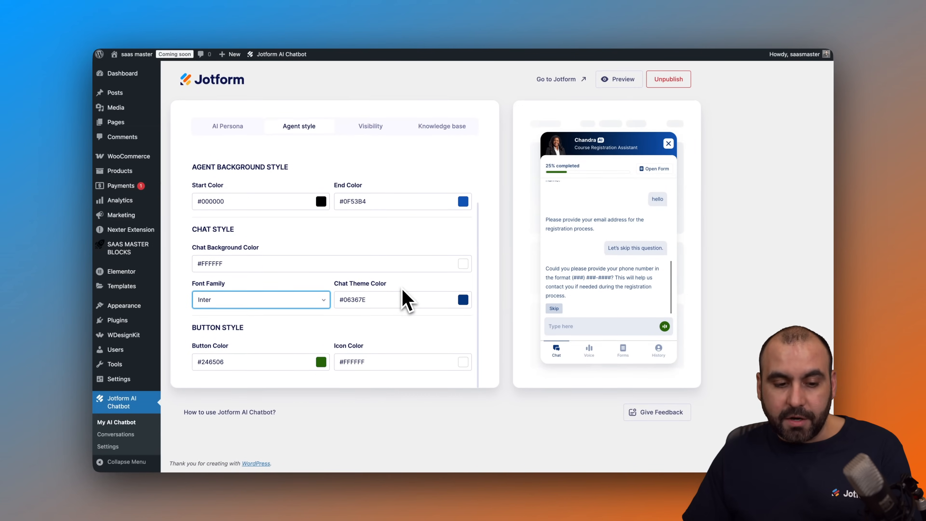
left_click(322, 365)
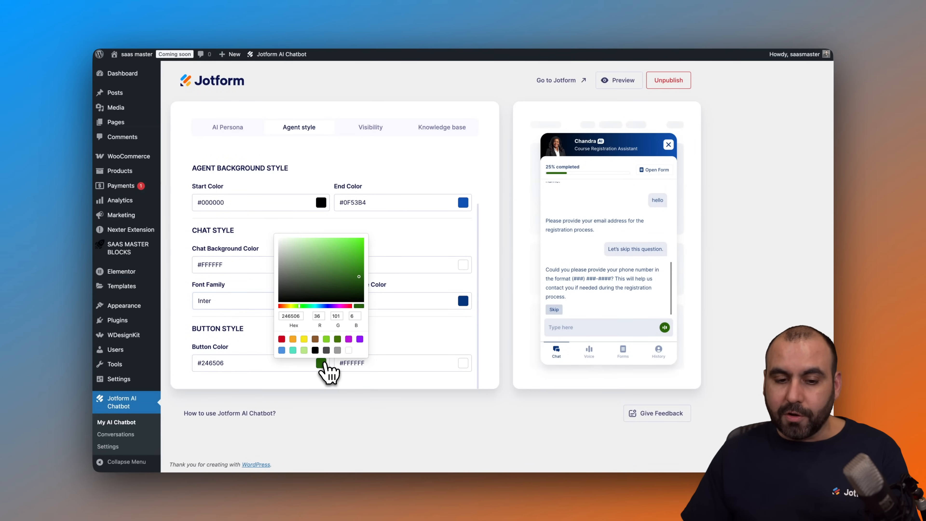
left_click(325, 306)
left_click(360, 245)
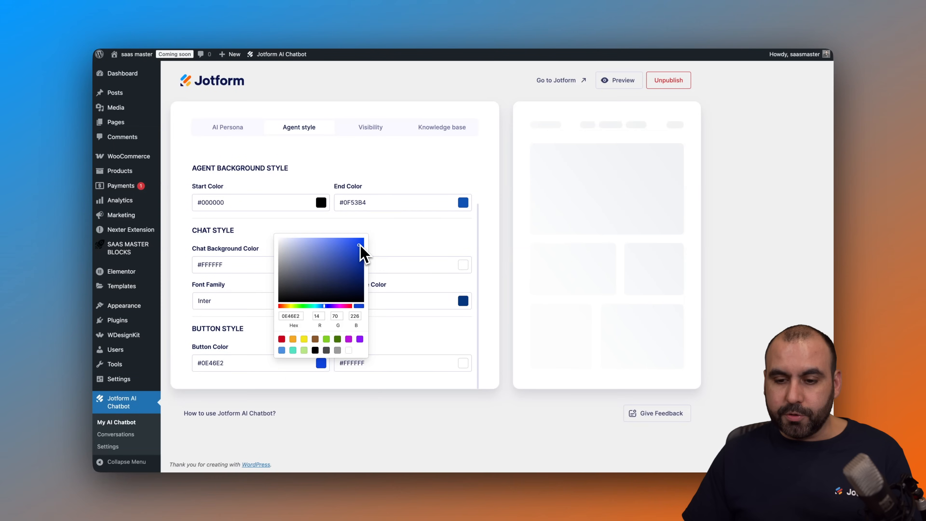
left_click(411, 228)
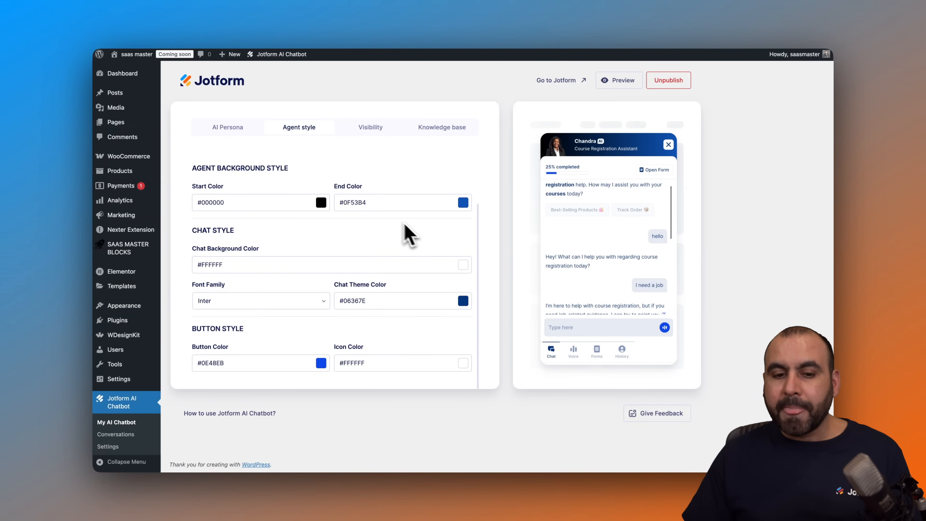
left_click_drag(372, 202, 304, 202)
key("ctrl+c")
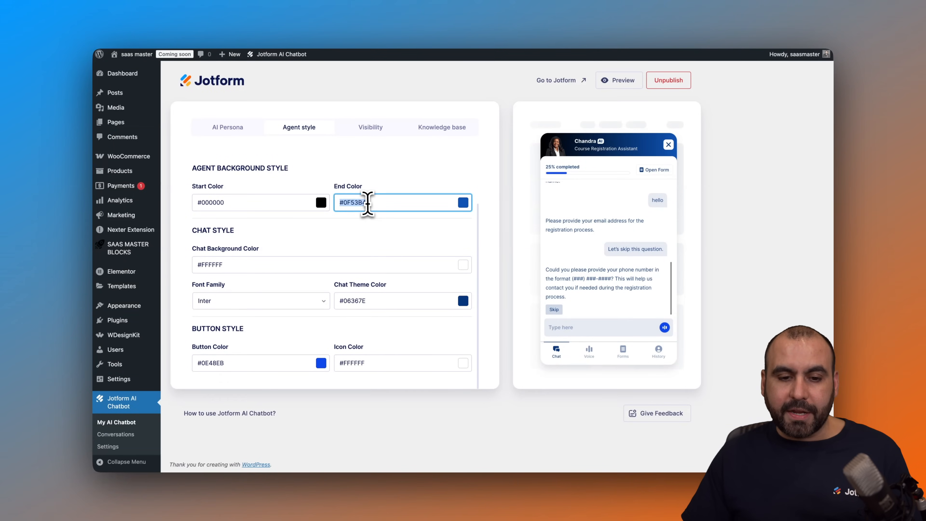
left_click(243, 361)
key("ctrl+a")
key("ctrl+v")
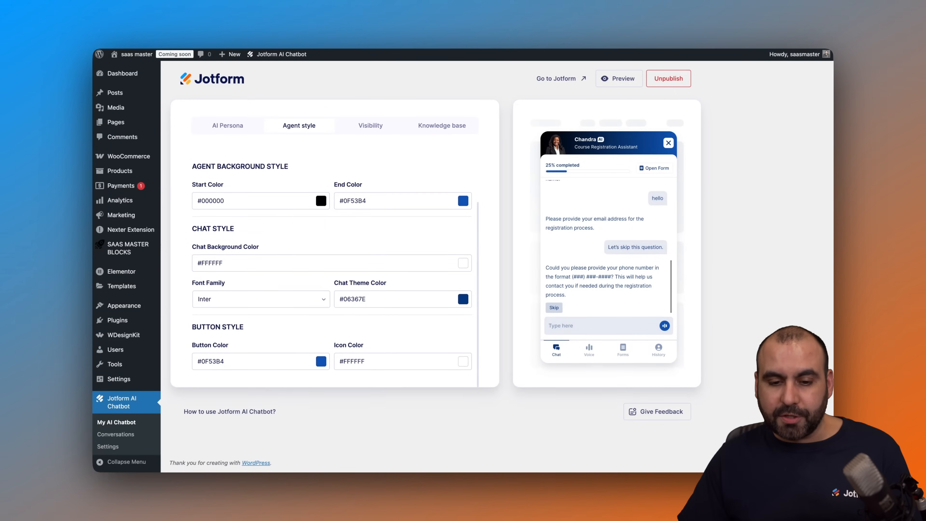
left_click(380, 134)
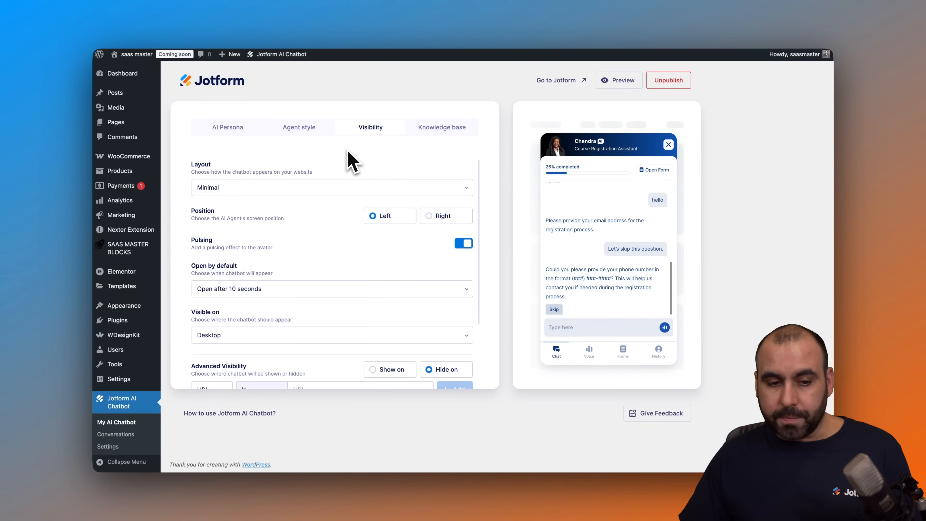
left_click(294, 188)
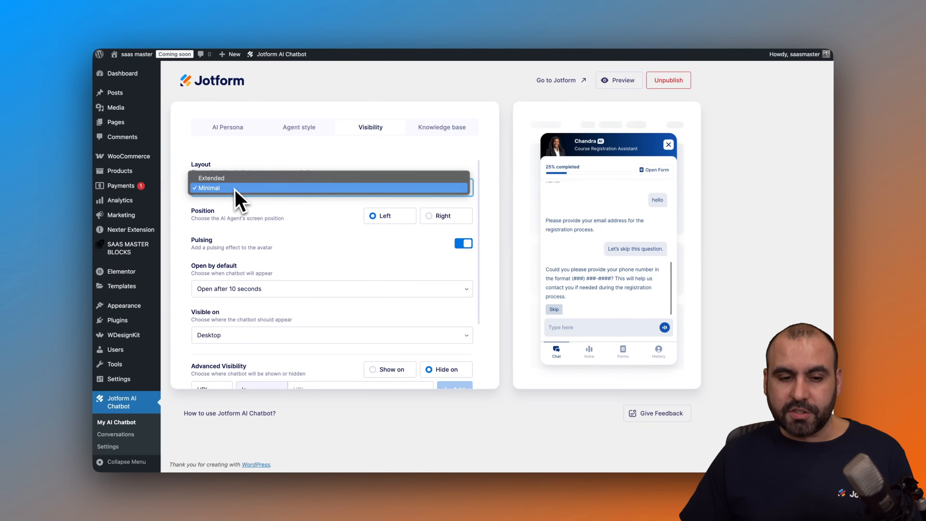
left_click(223, 179)
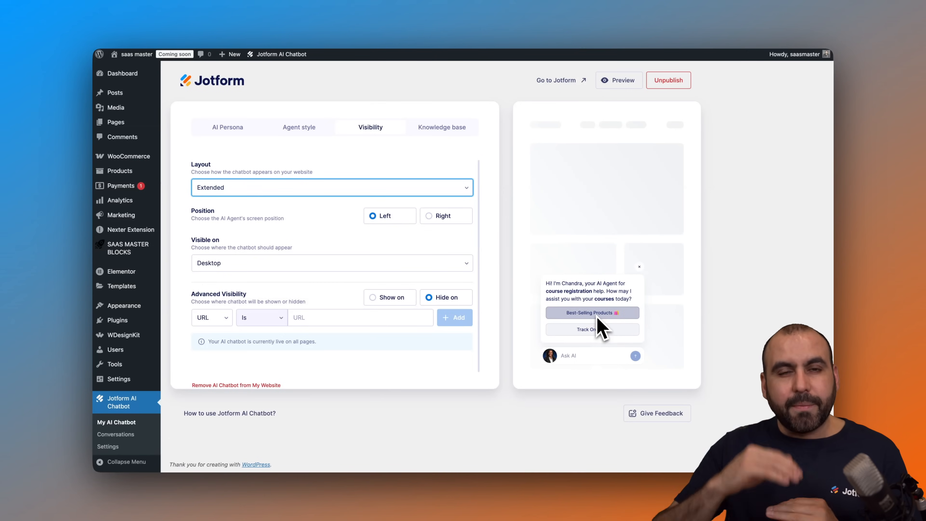
left_click(259, 187)
left_click(234, 202)
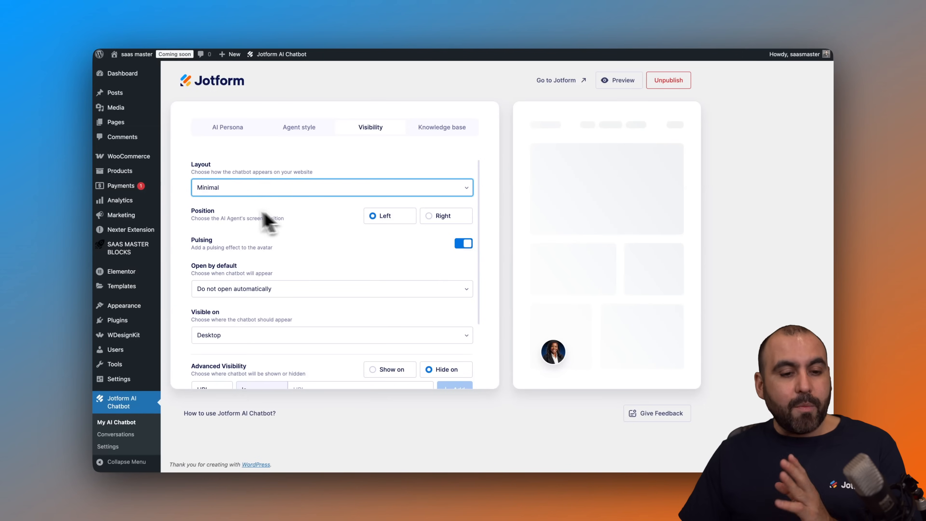
left_click(430, 216)
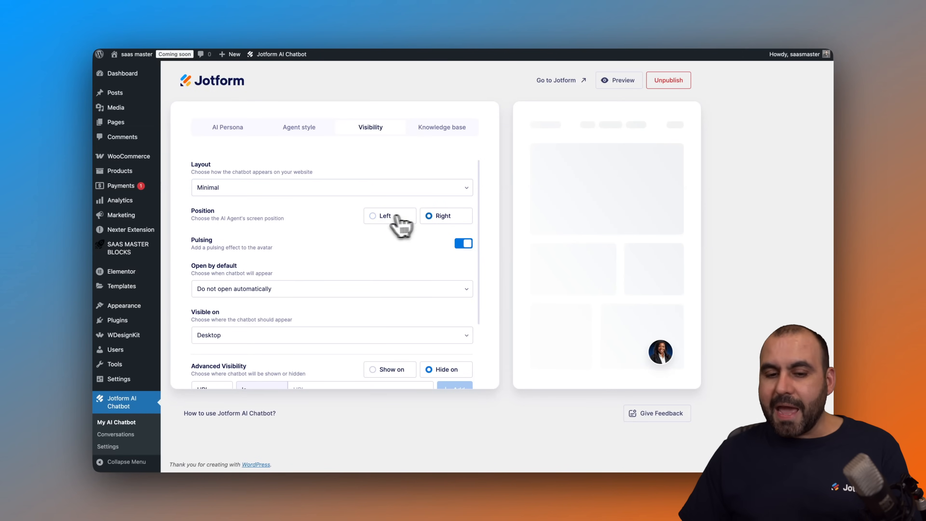
left_click(385, 216)
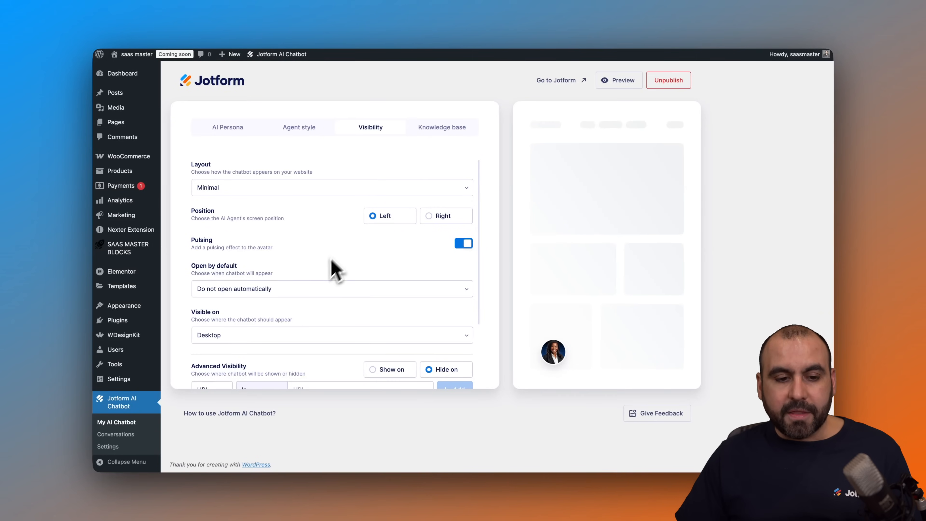
scroll(328, 270, "down", 3)
left_click(349, 217)
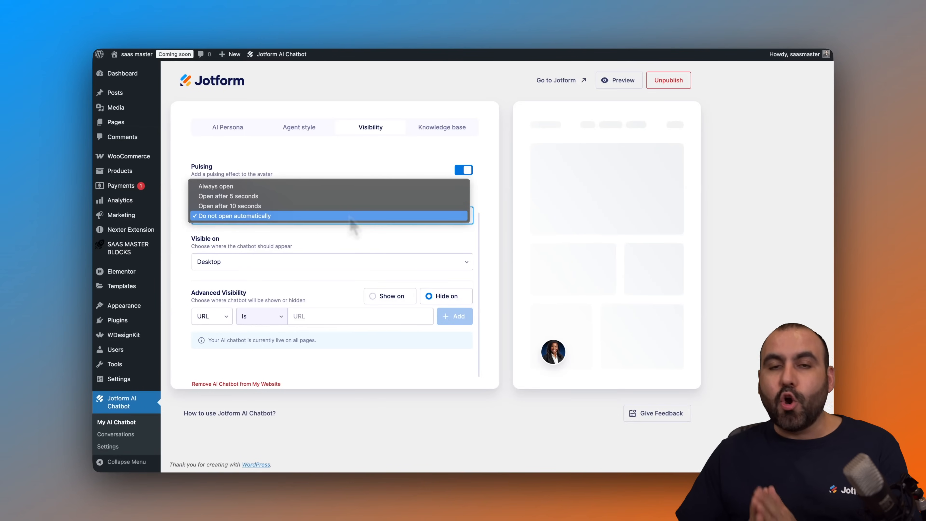
left_click(492, 215)
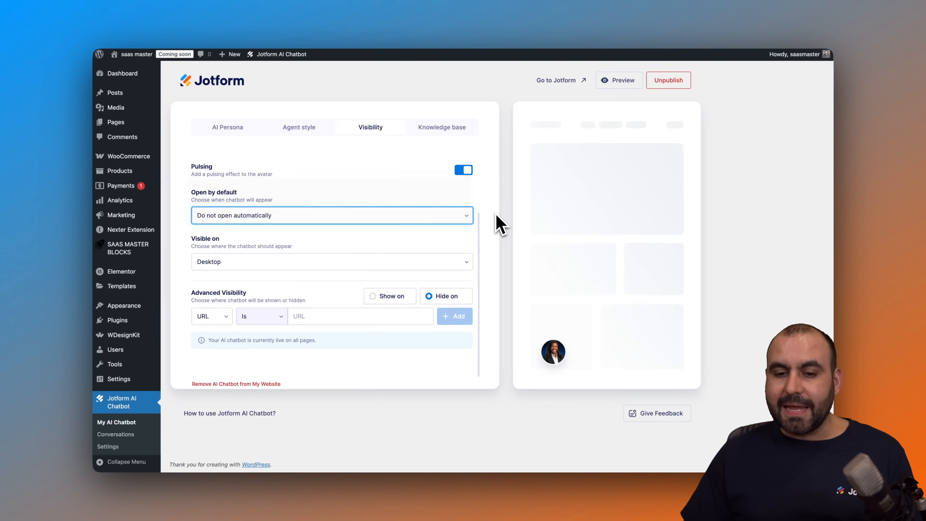
left_click(558, 354)
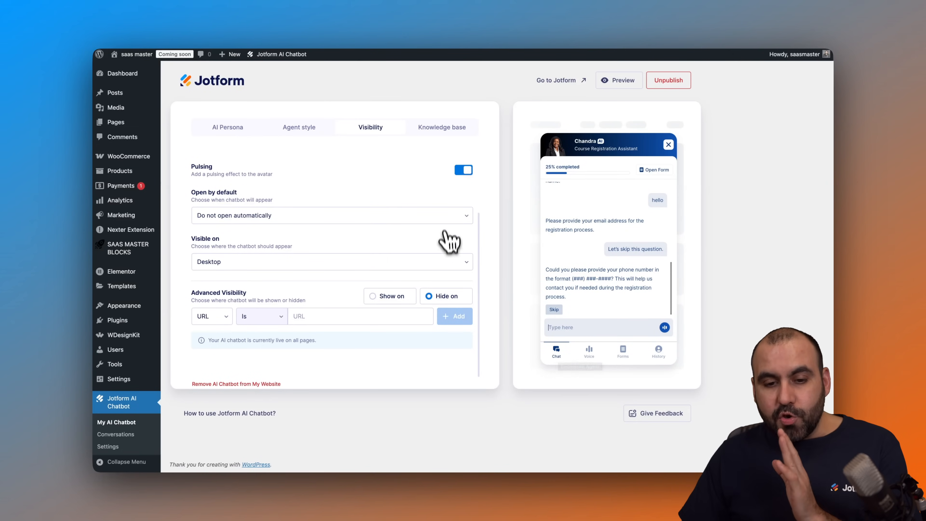
left_click(446, 221)
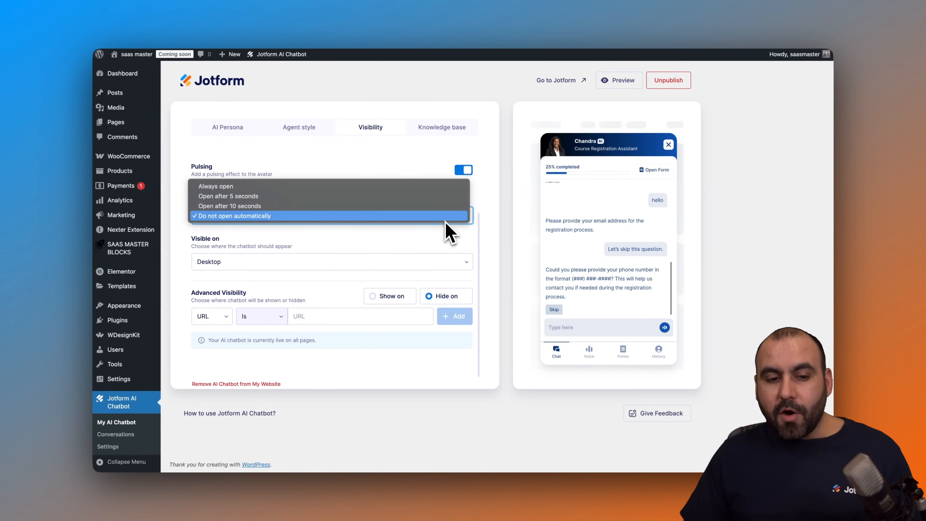
left_click(385, 188)
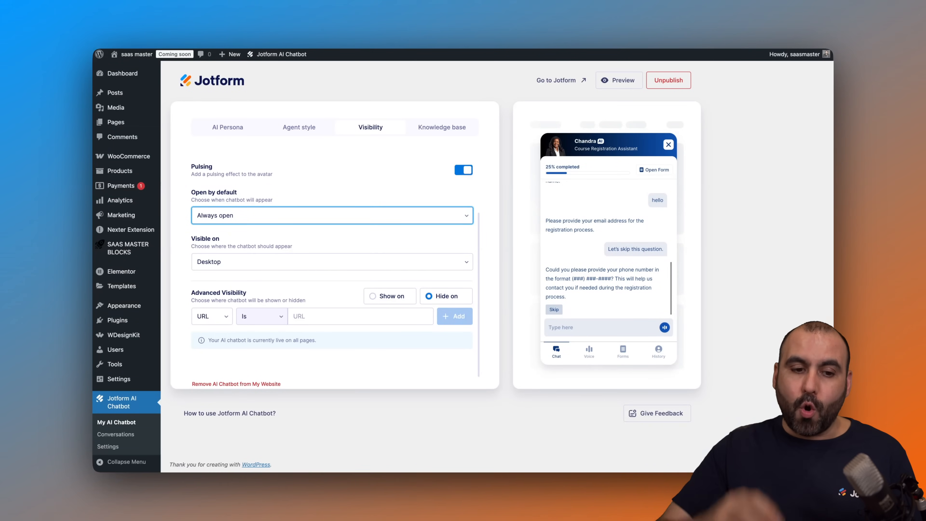
left_click(410, 216)
left_click(319, 226)
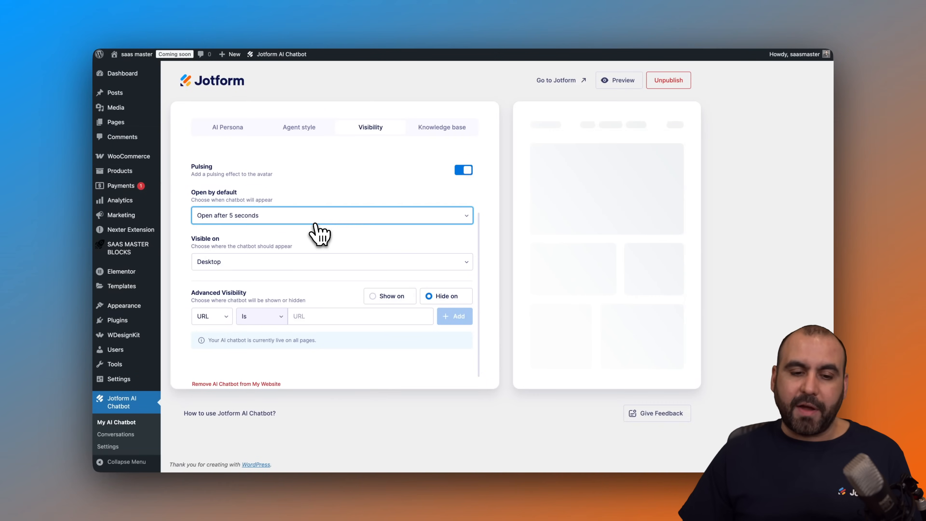
left_click(376, 219)
left_click(344, 229)
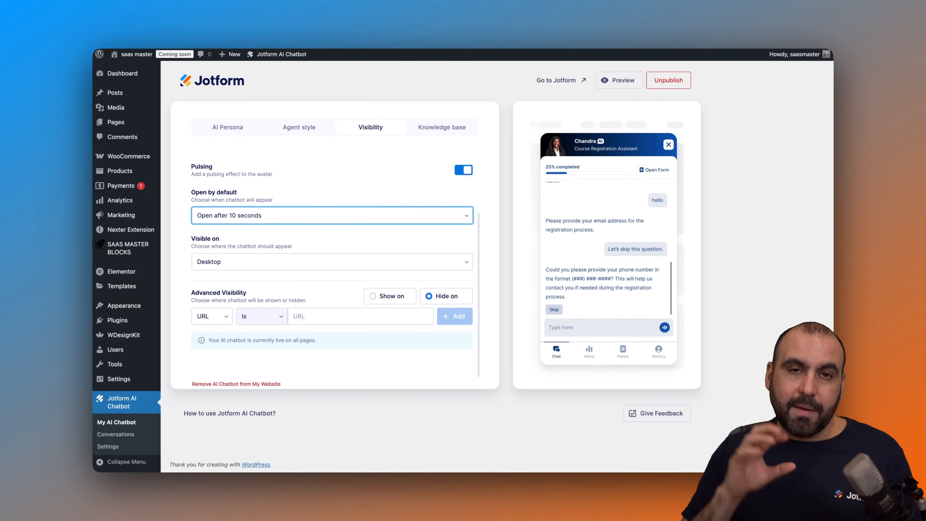
left_click(465, 221)
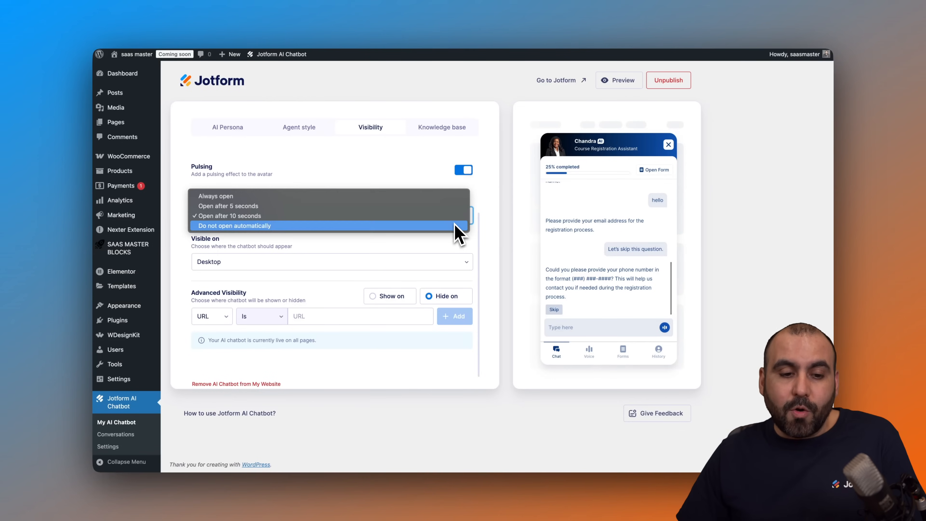
left_click(347, 180)
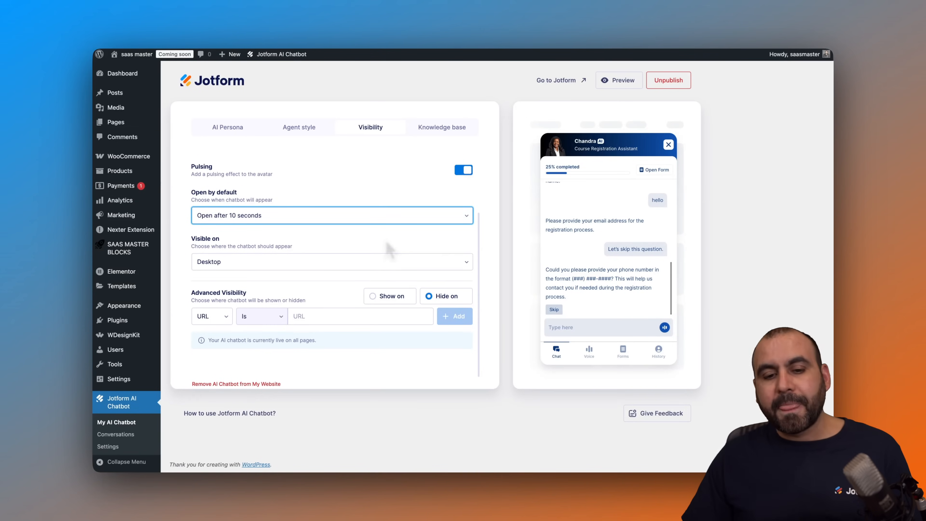
scroll(386, 240, "down", 1)
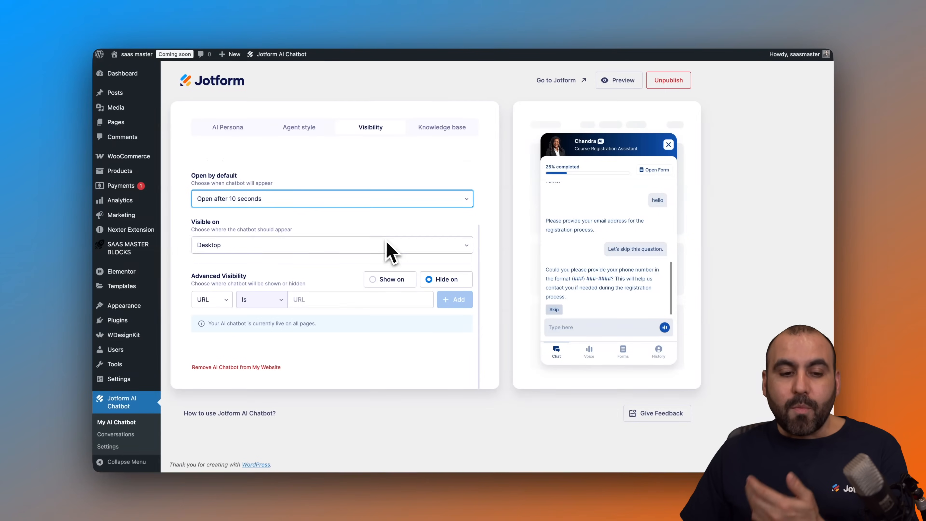
Set Visible on to All devices after trying Mobile and Desktop.
left_click(256, 247)
left_click(251, 227)
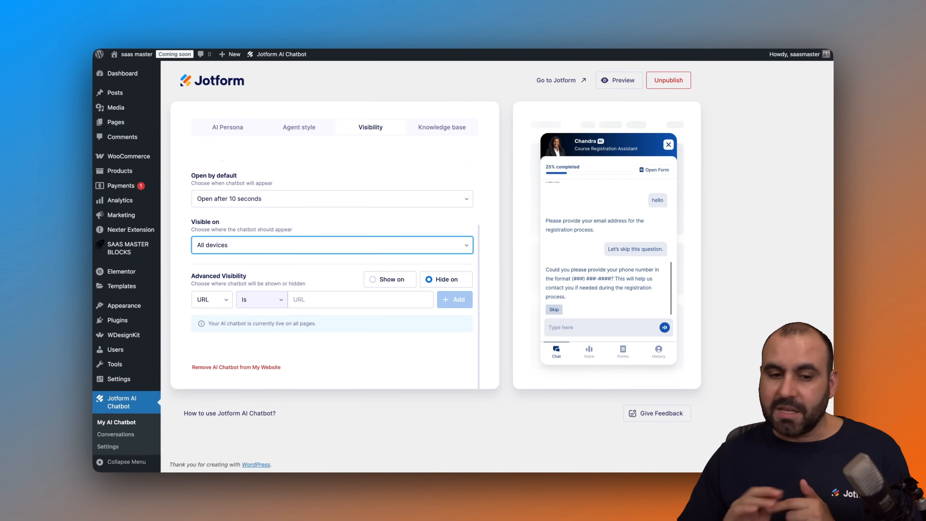
left_click(276, 245)
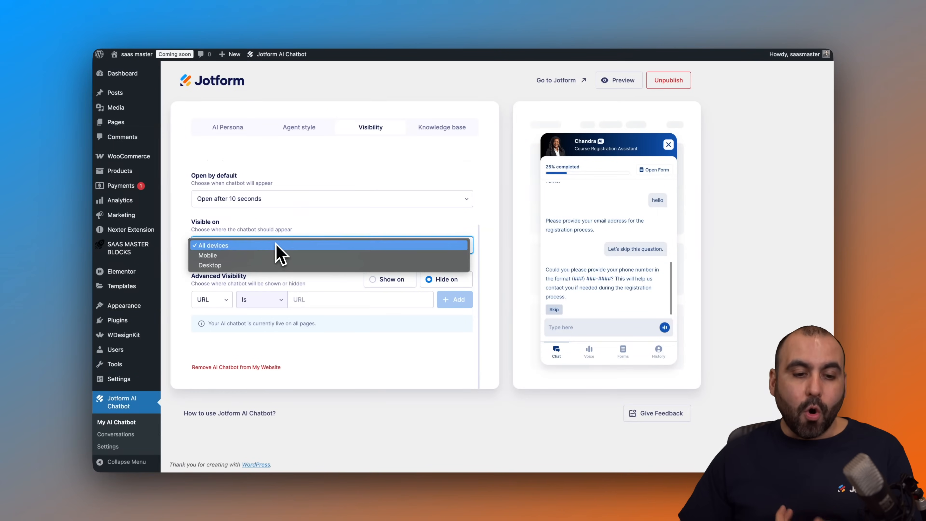
left_click(270, 256)
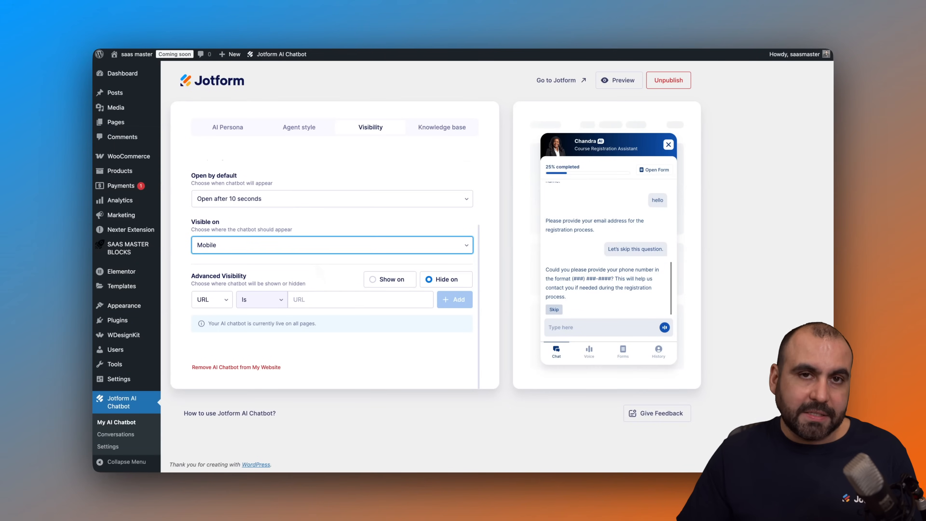
left_click(308, 249)
left_click(305, 256)
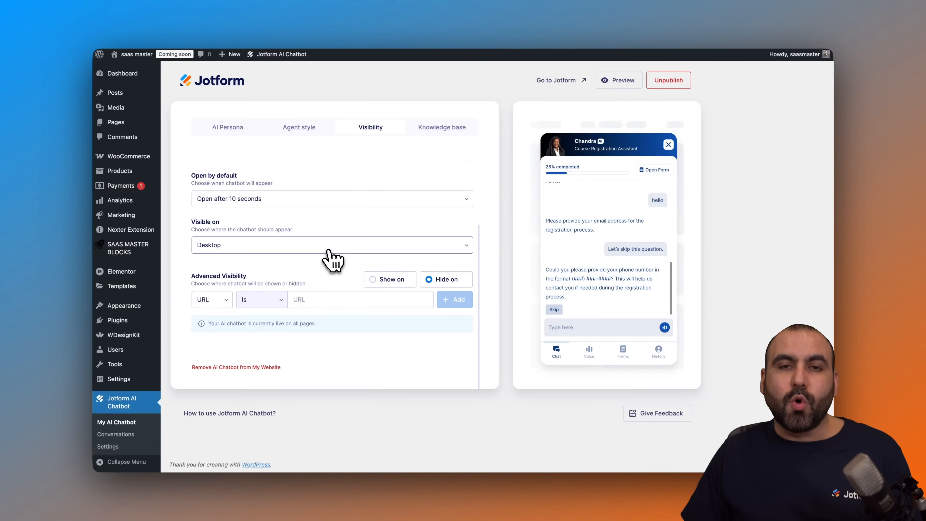
left_click(252, 245)
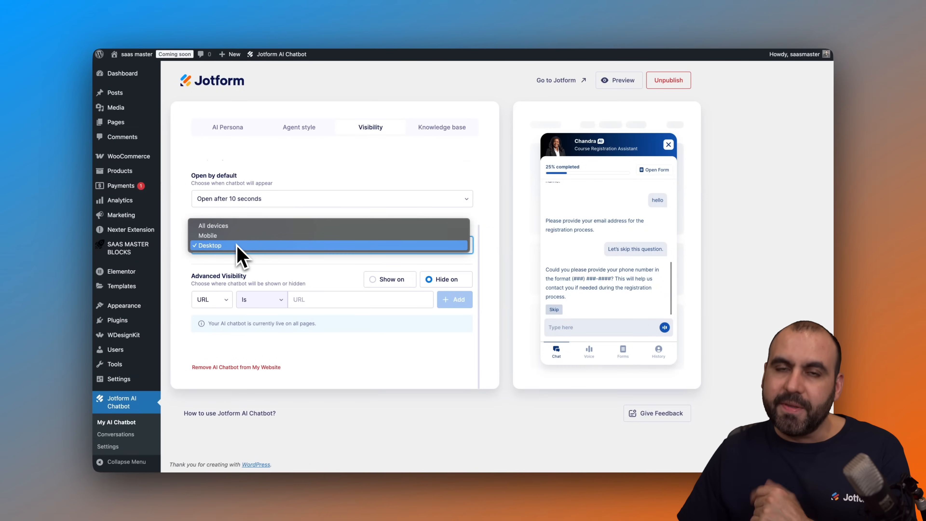
left_click(229, 227)
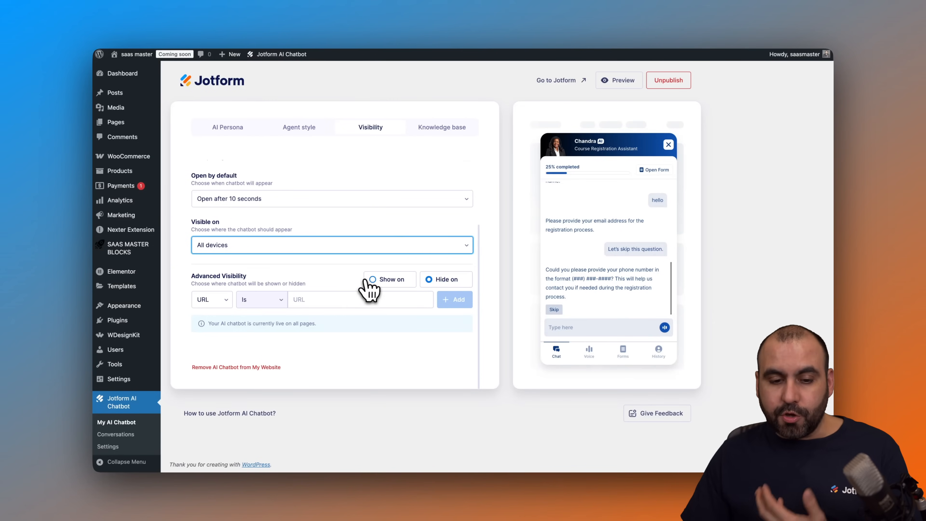
Keep Hide on selected for the URL rule and change its match condition to Starts with.
left_click(372, 280)
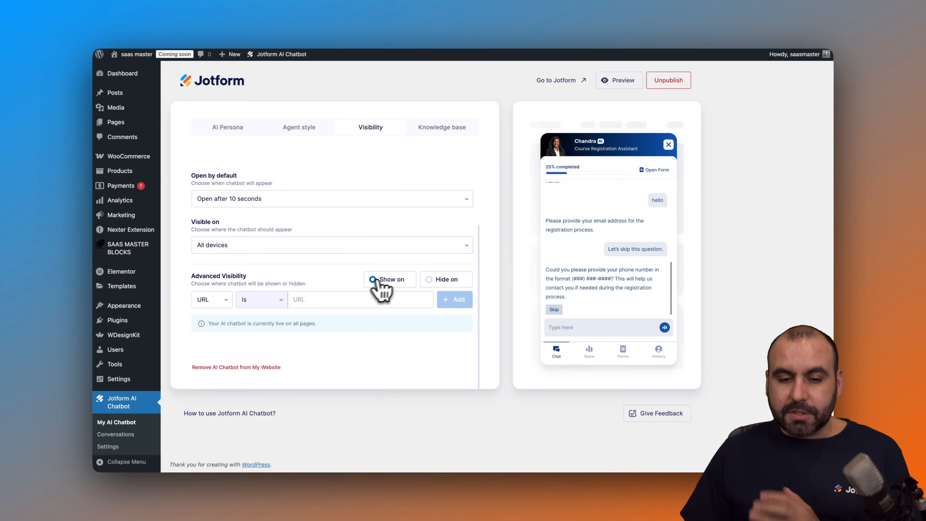
left_click(428, 280)
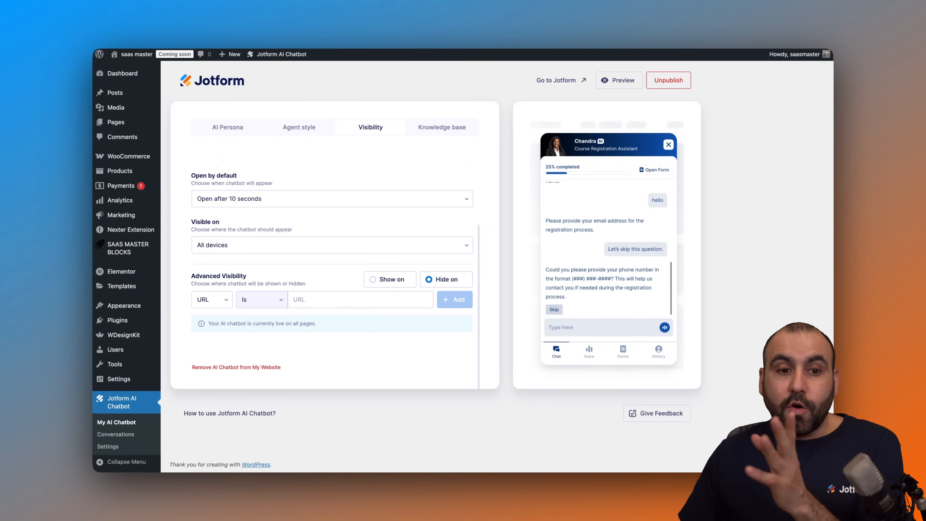
left_click(218, 302)
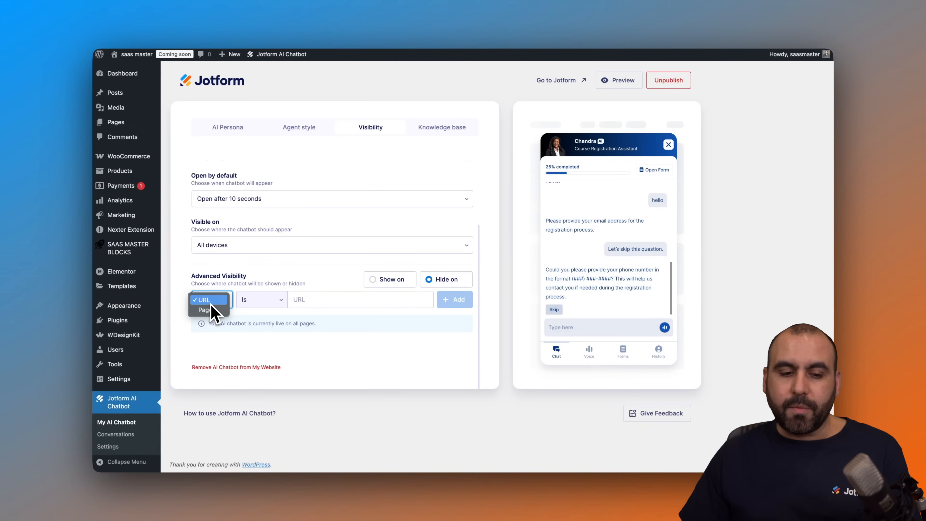
left_click(211, 303)
left_click(268, 303)
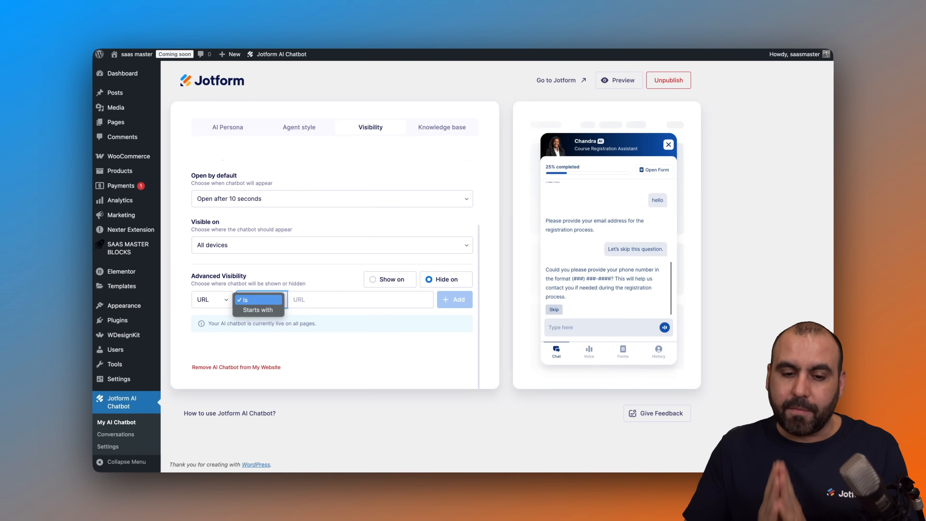
left_click(374, 283)
left_click(373, 280)
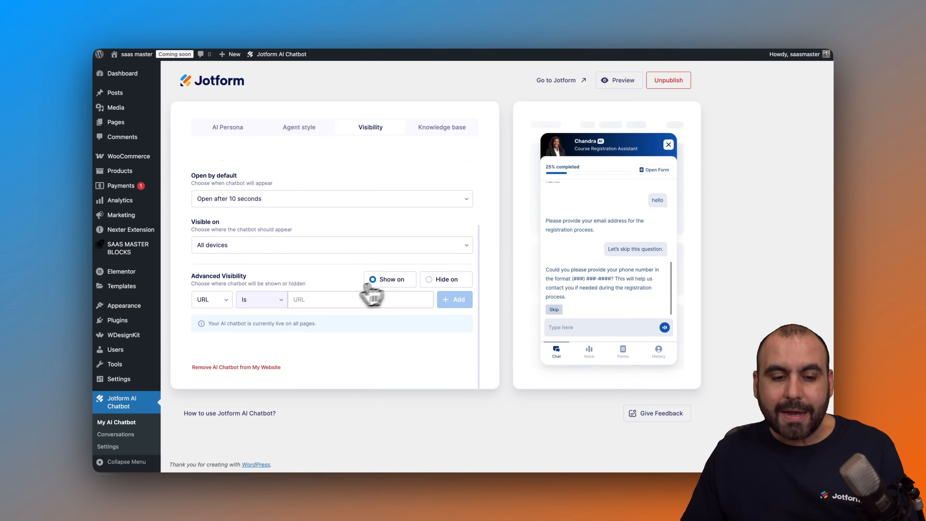
left_click(278, 301)
left_click(303, 302)
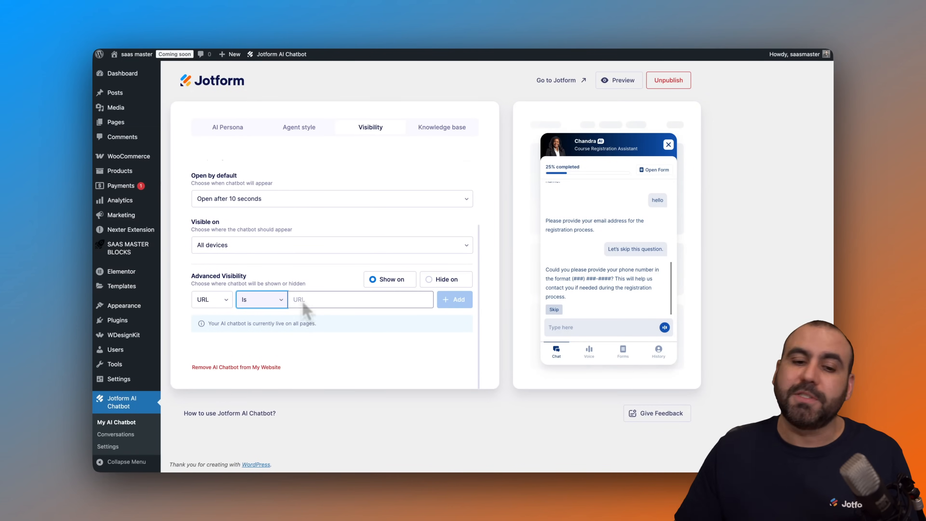
left_click(431, 283)
left_click(280, 305)
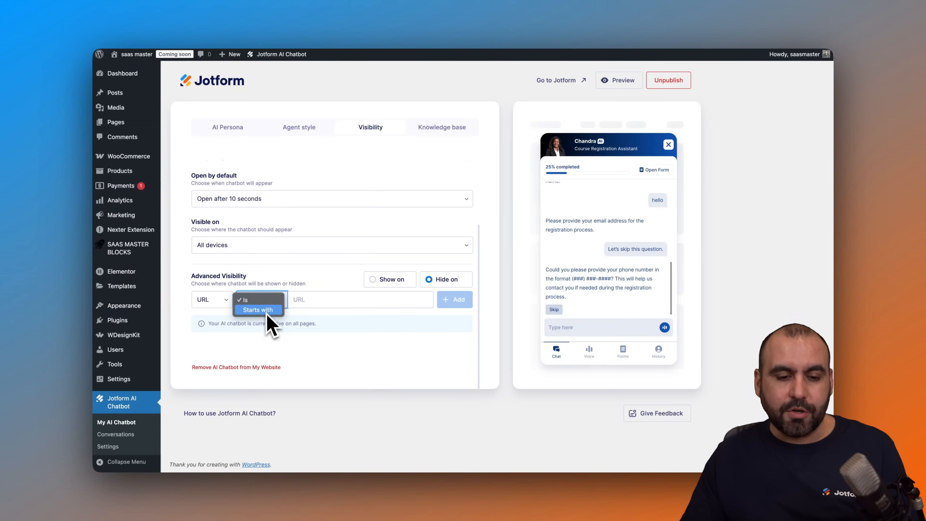
left_click(271, 323)
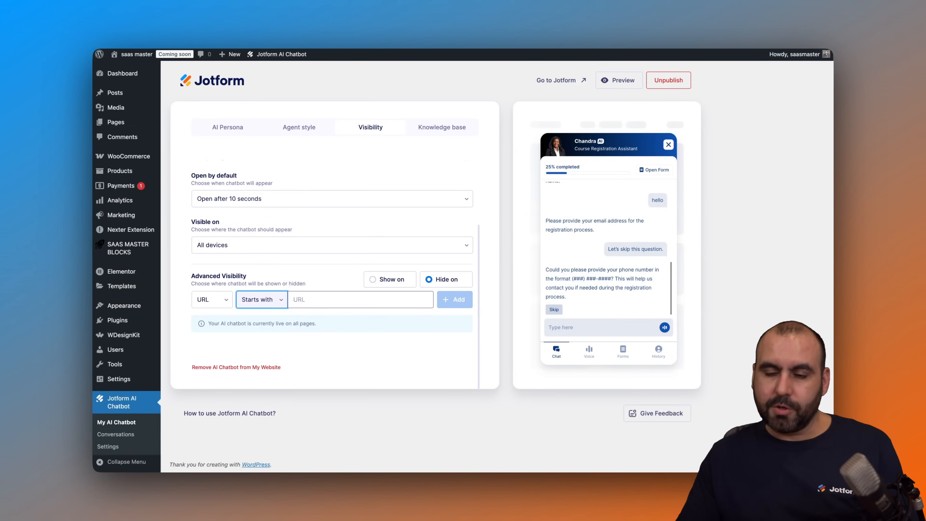
Copy the /2025/ post path from the blog's address into the rule's Starts with URL field.
left_click(662, 29)
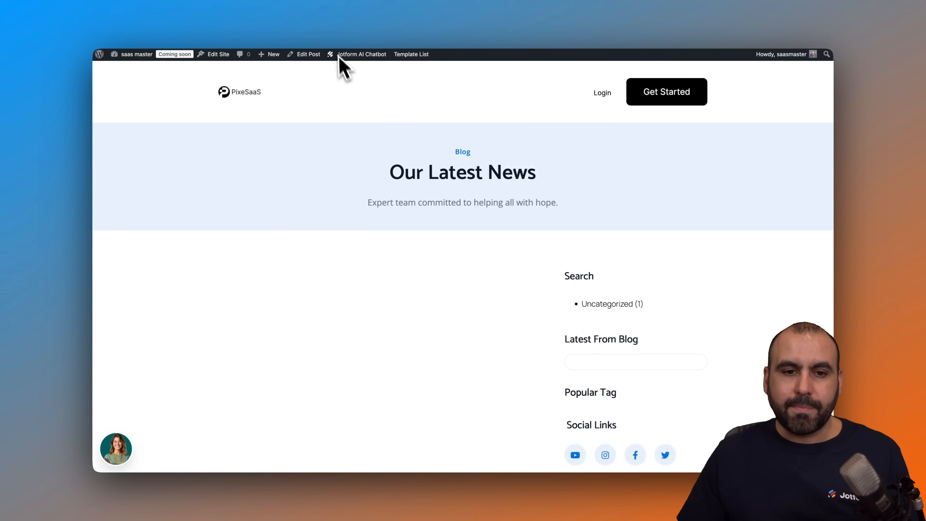
mouse_move(336, 22)
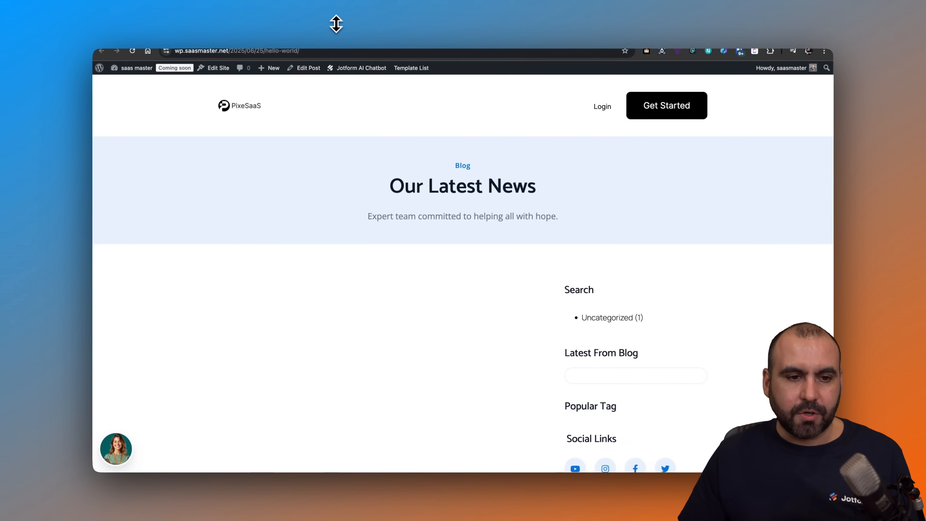
left_click_drag(229, 55, 244, 56)
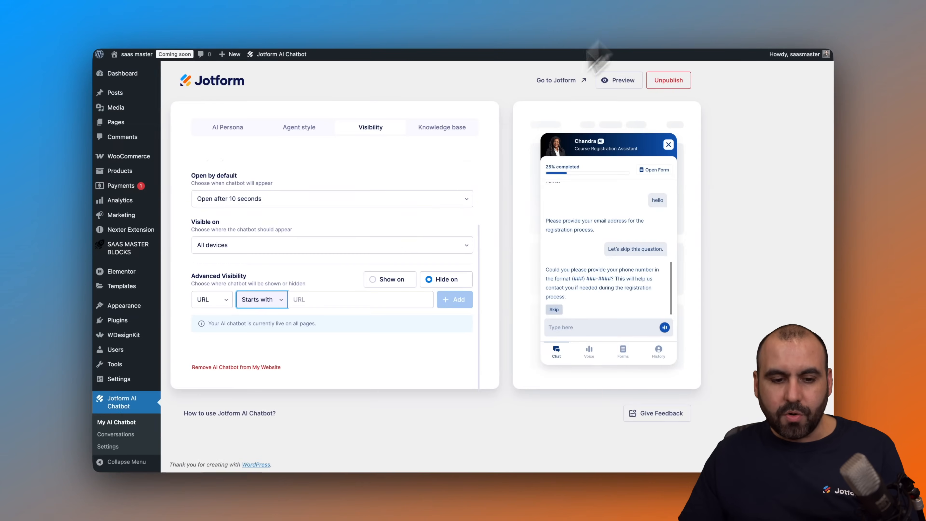
left_click(324, 300)
type("/202")
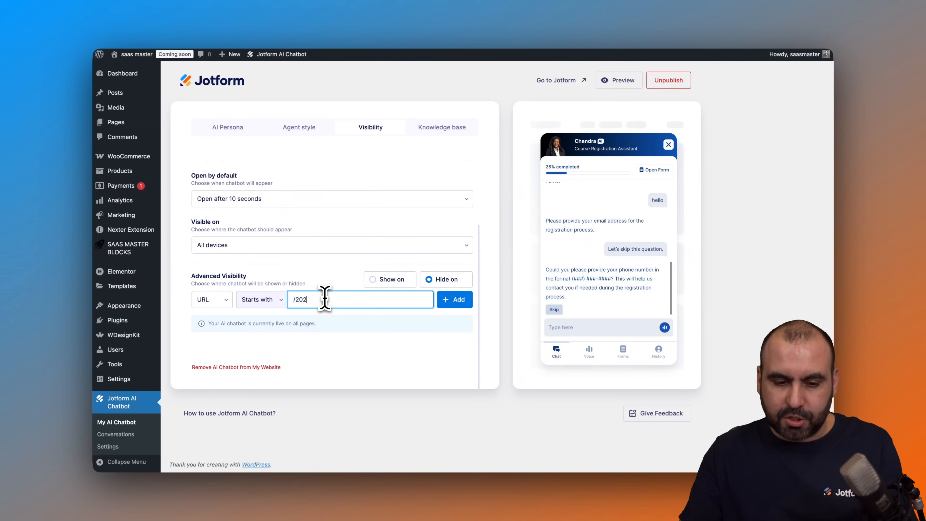
type("5/")
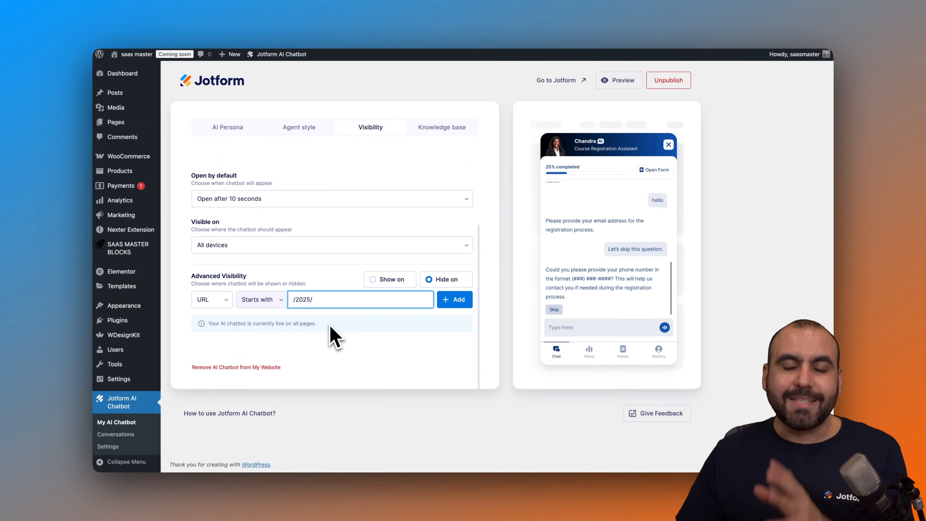
Add the hide rule for /2025/ and reload the blog to confirm the chatbot is gone.
left_click(453, 304)
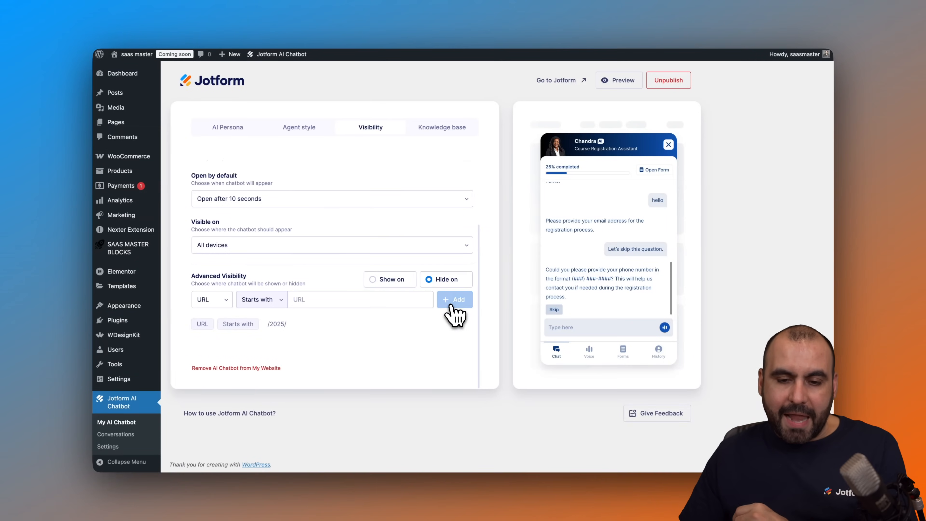
left_click(681, 24)
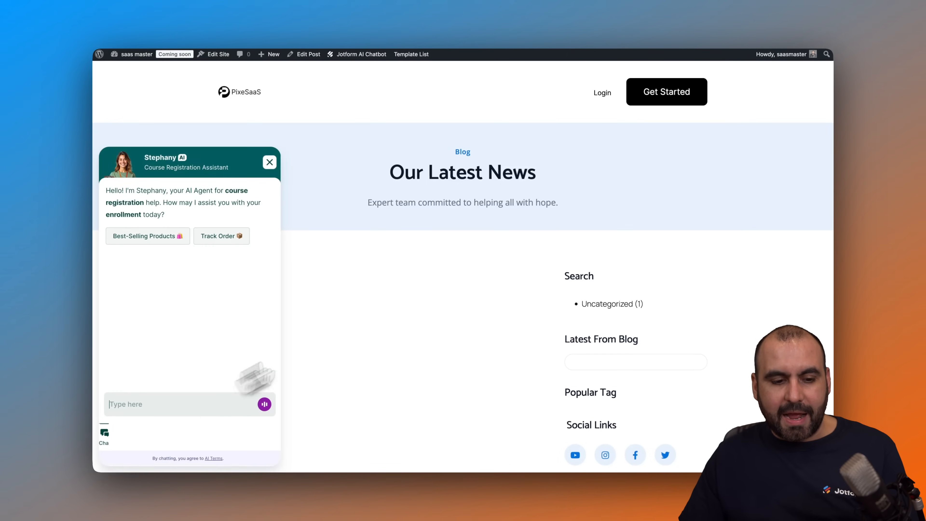
left_click(269, 162)
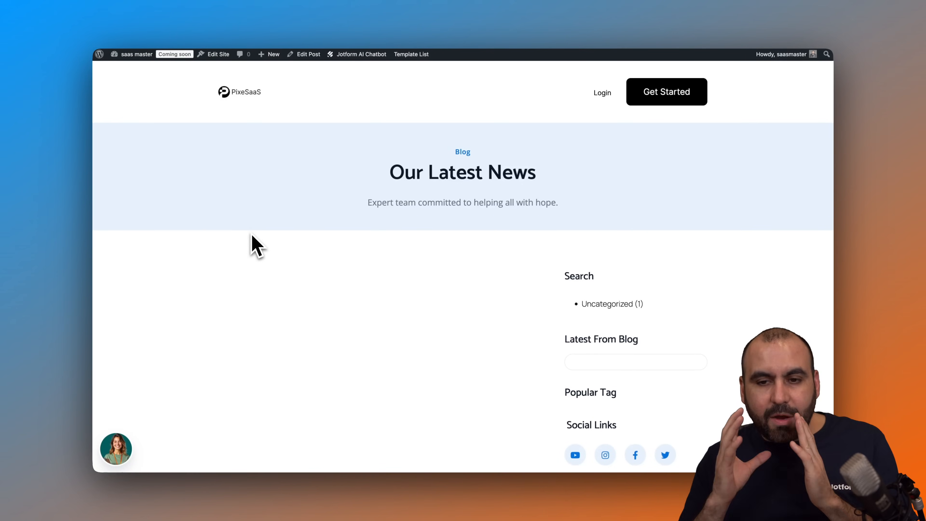
key("super+r")
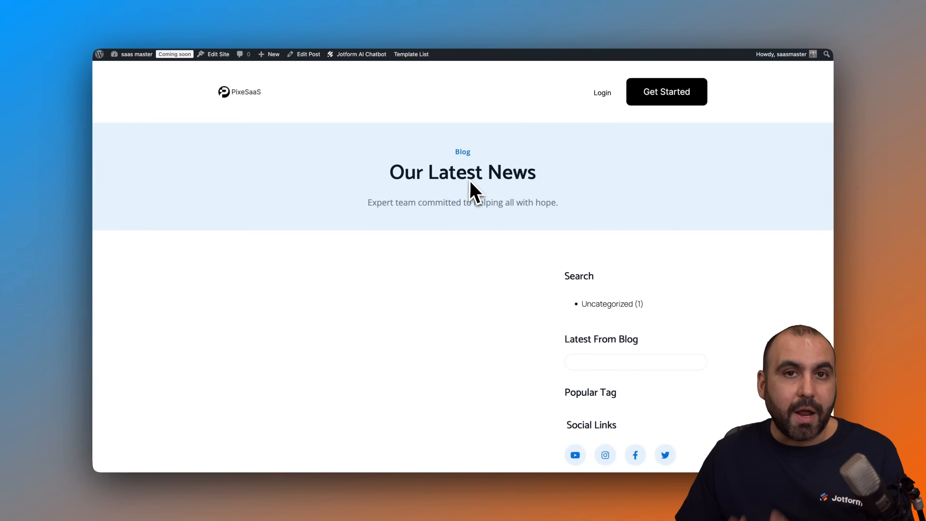
Delete the /2025/ hide rule and reload the blog to confirm the change.
left_click(625, 20)
left_click(461, 324)
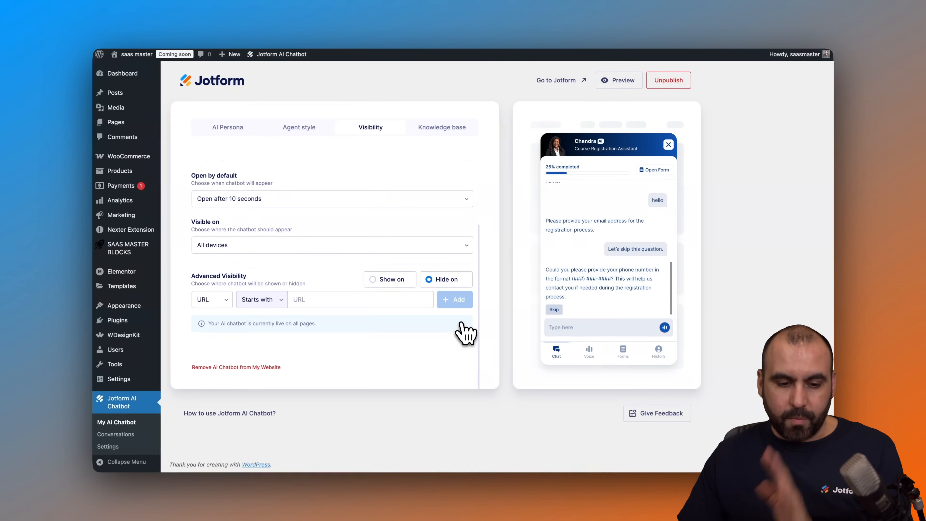
left_click(669, 25)
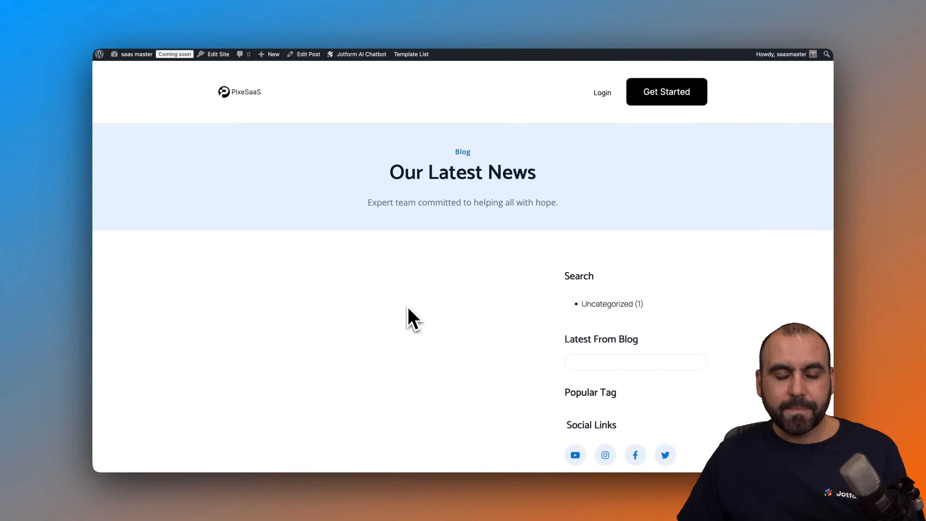
key("super+r")
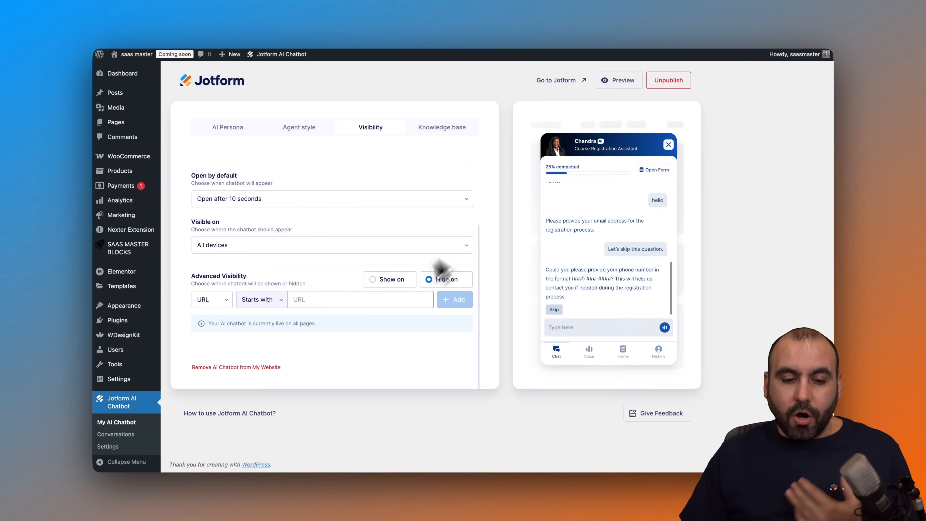
Enter a /product path in the URL rule field, then clear it again.
left_click(312, 299)
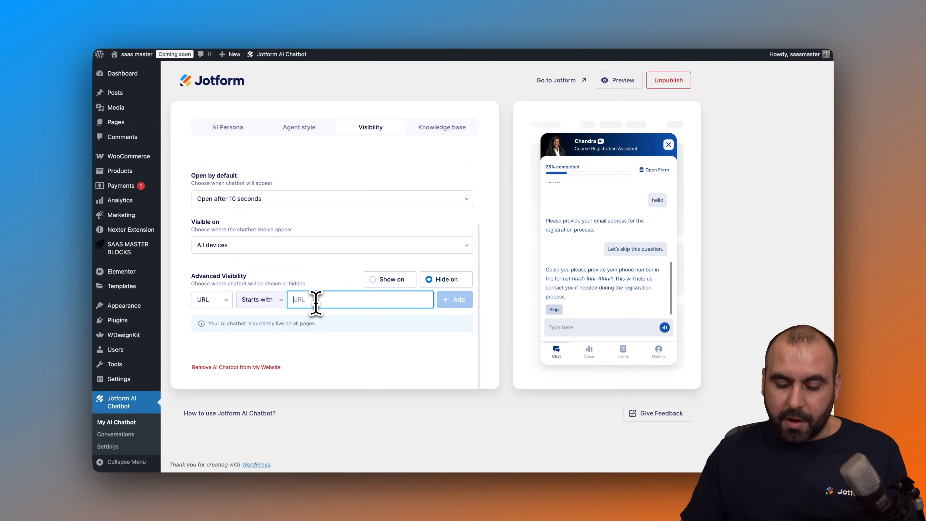
type("/products/")
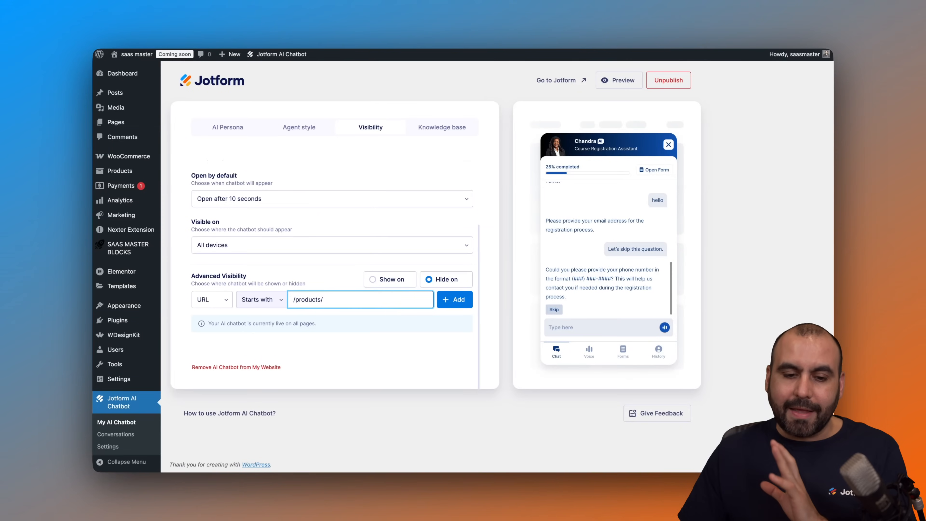
triple_click(377, 301)
key("BackSpace")
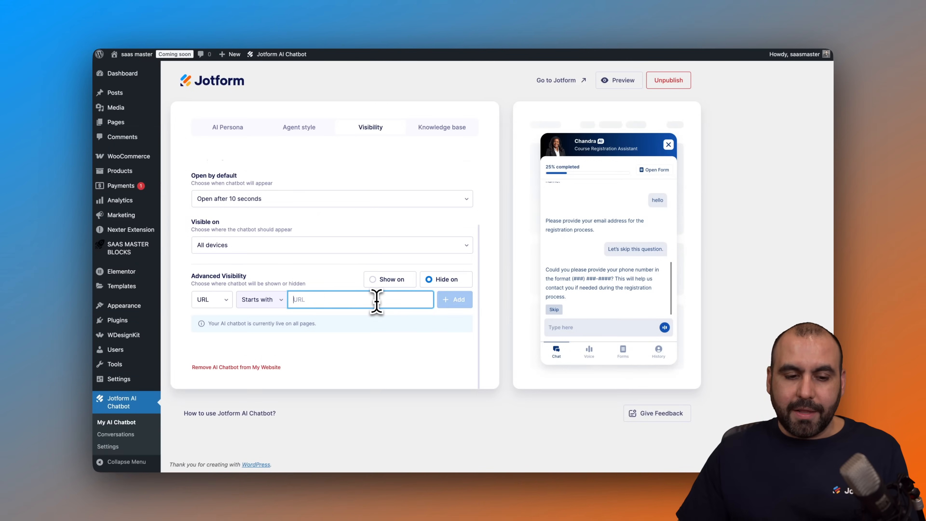
Switch the rule type to Page and hide the My account and Search Availability pages.
left_click(213, 302)
left_click(221, 313)
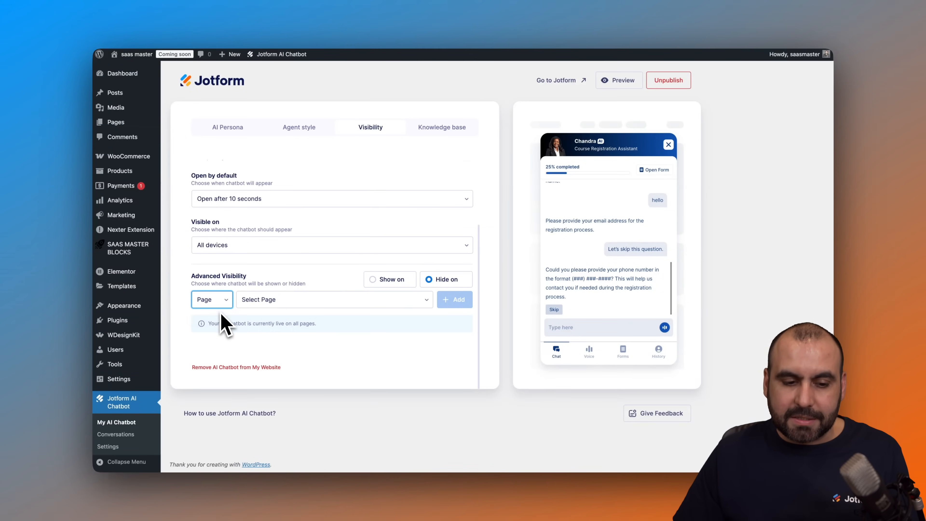
left_click(289, 303)
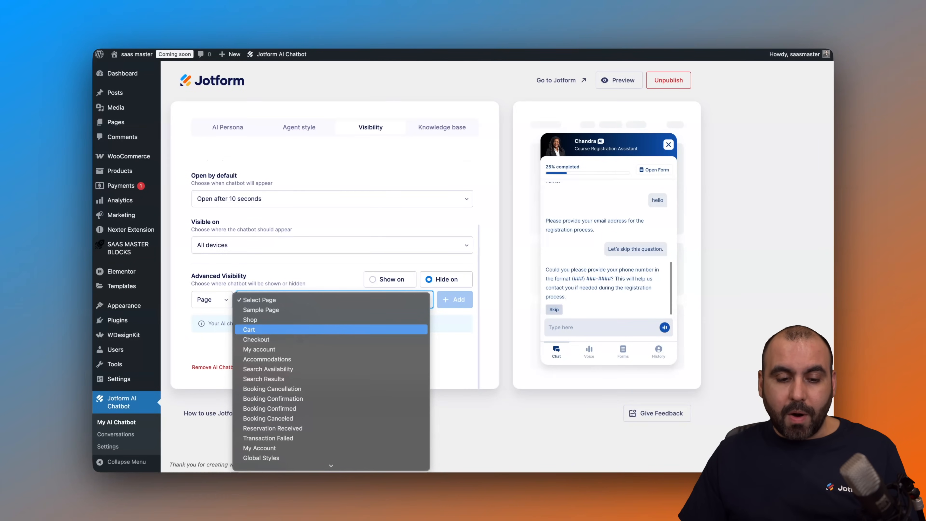
left_click(274, 349)
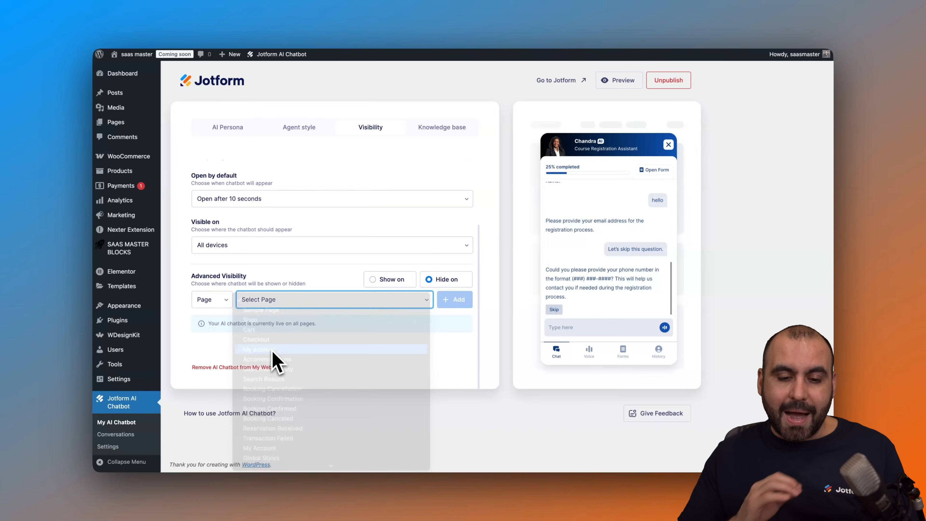
left_click(452, 302)
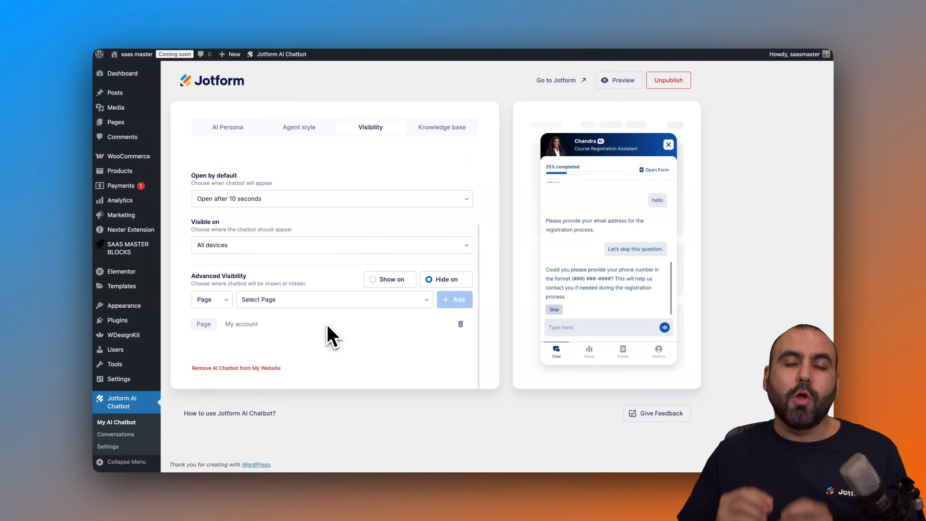
left_click(307, 301)
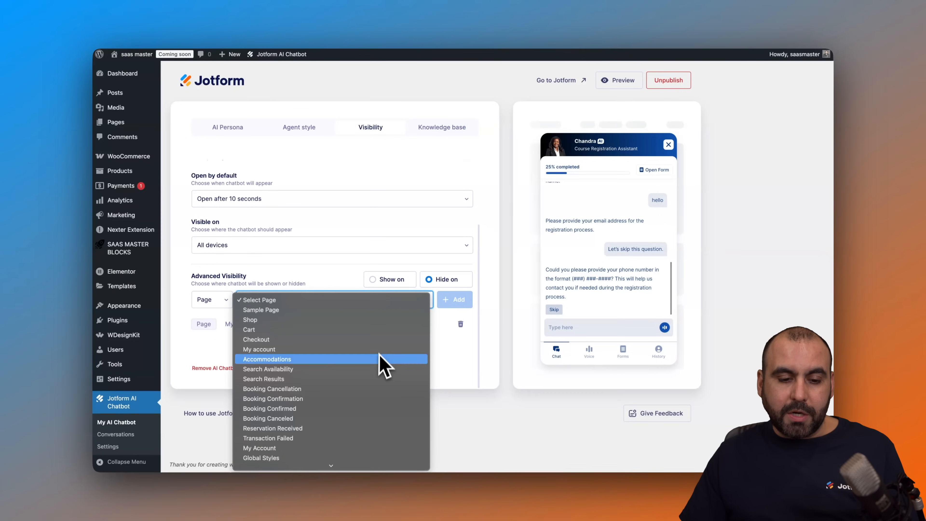
left_click(322, 370)
left_click(452, 300)
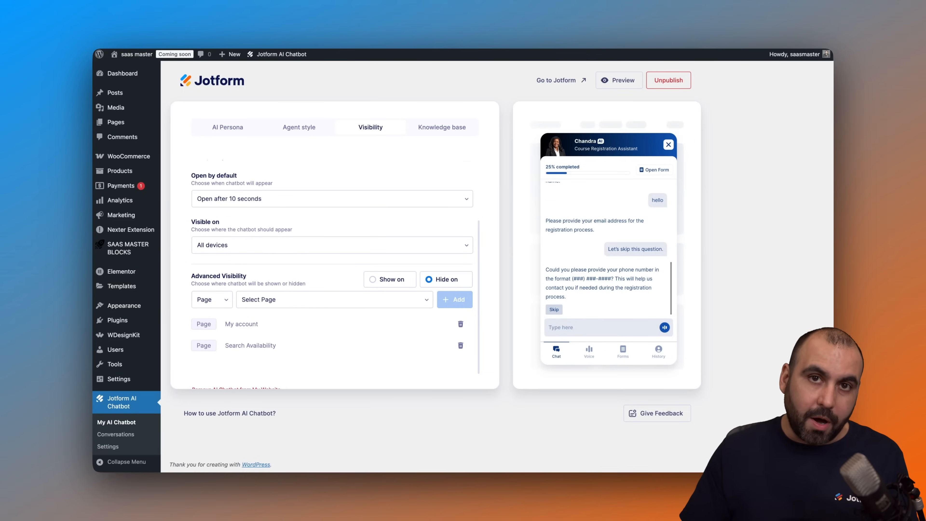
Switch to Show on, add the Shop page, then toggle between Hide on and Show on.
left_click(381, 284)
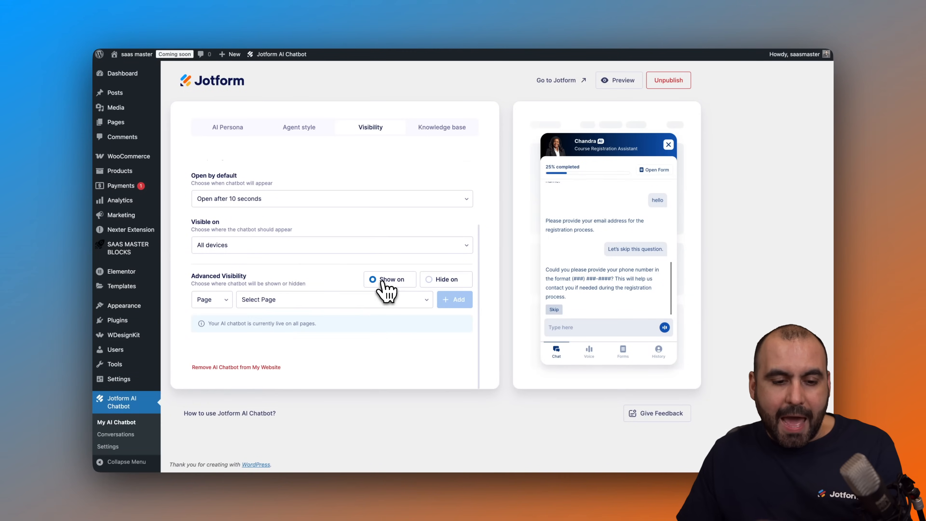
left_click(277, 304)
left_click(294, 320)
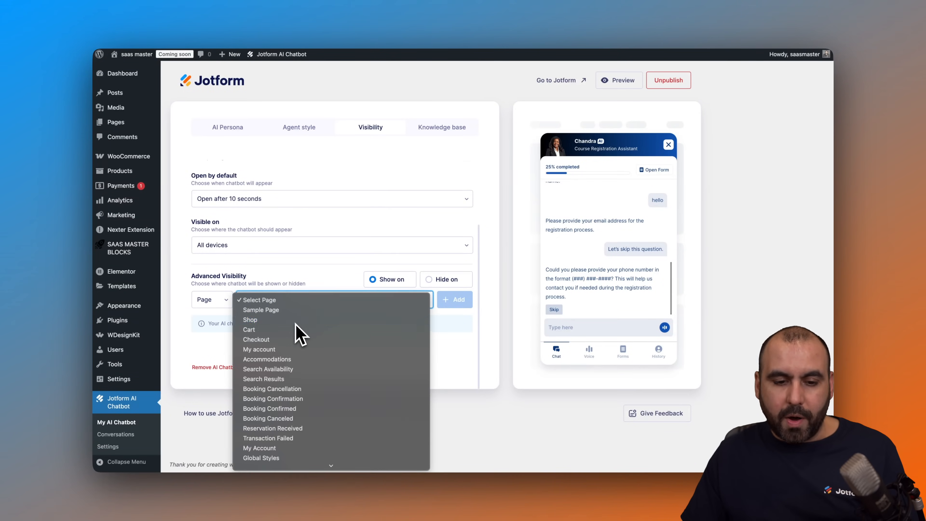
left_click(451, 302)
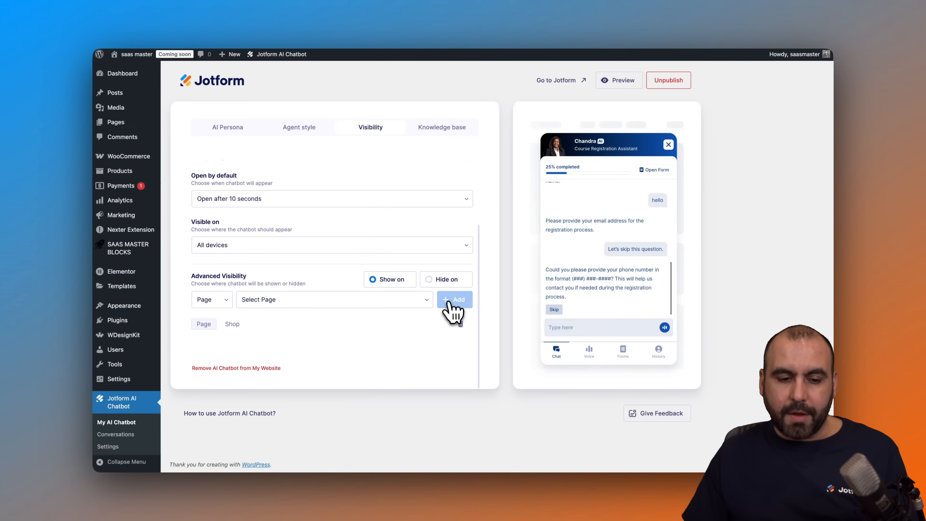
left_click(441, 281)
left_click(389, 282)
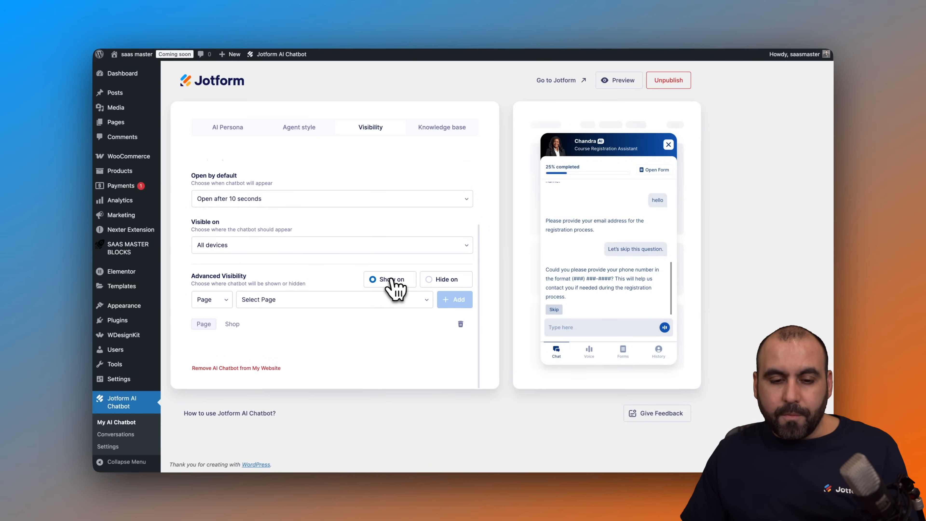
left_click(443, 281)
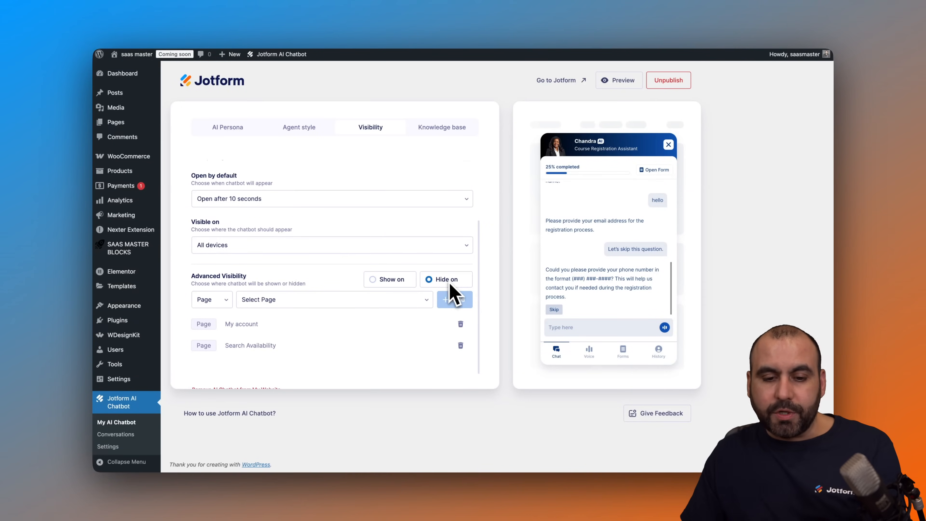
Delete the My account, Search Availability and Shop rules, leaving Show on selected.
left_click(460, 324)
left_click(461, 324)
left_click(373, 279)
left_click(457, 324)
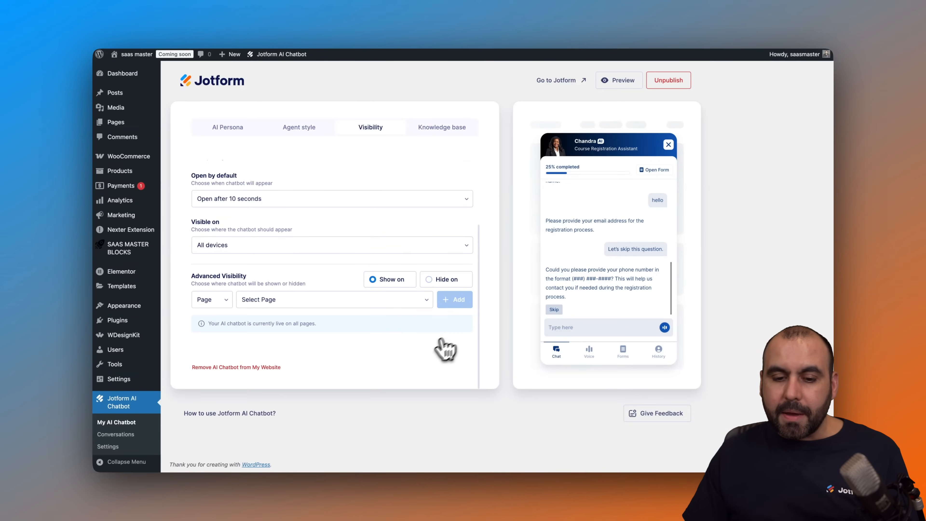
scroll(433, 362, "up", 3)
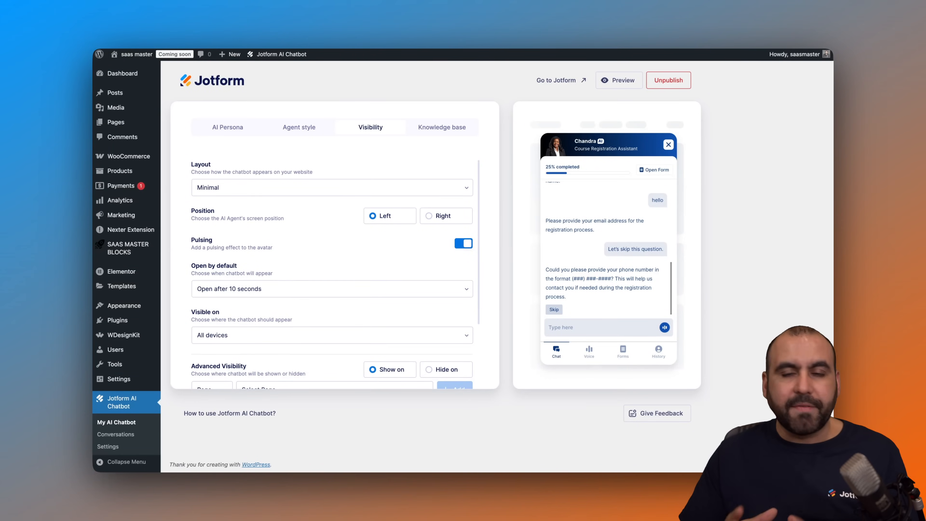
Review the auto-trained pages in the Knowledge base and choose Add new knowledge.
left_click(434, 131)
scroll(368, 280, "down", 1)
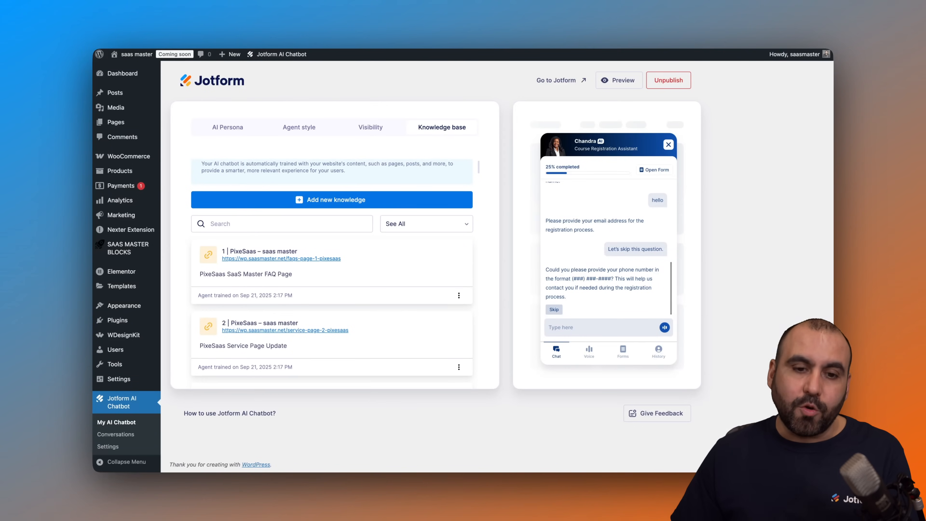
left_click(330, 202)
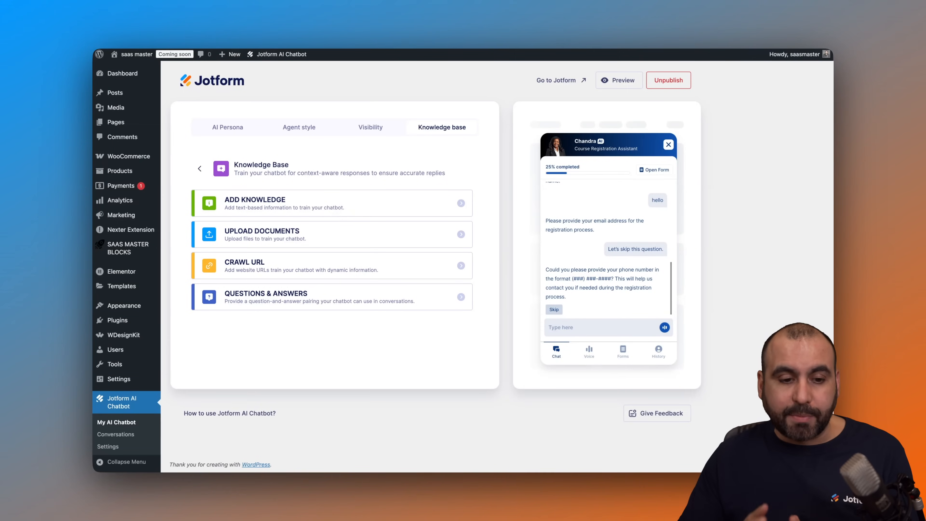
left_click(330, 207)
left_click(310, 230)
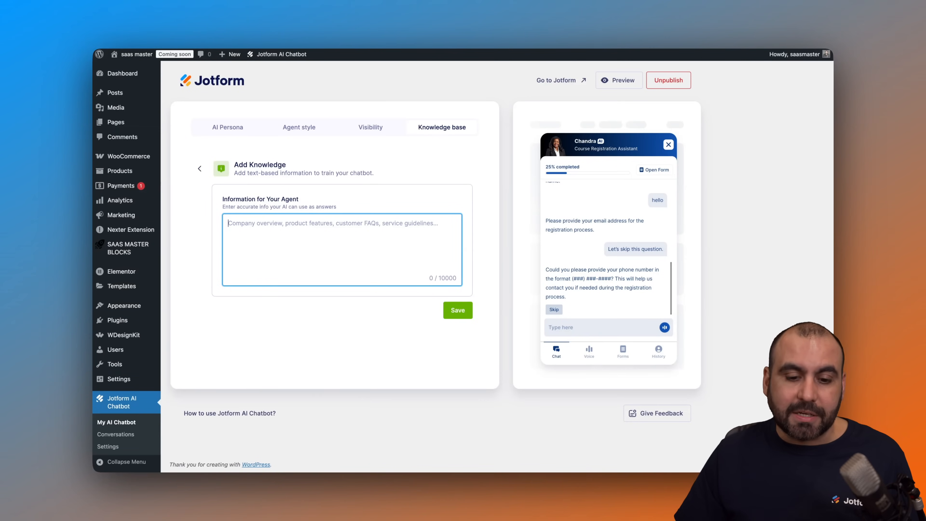
left_click(199, 169)
left_click(290, 241)
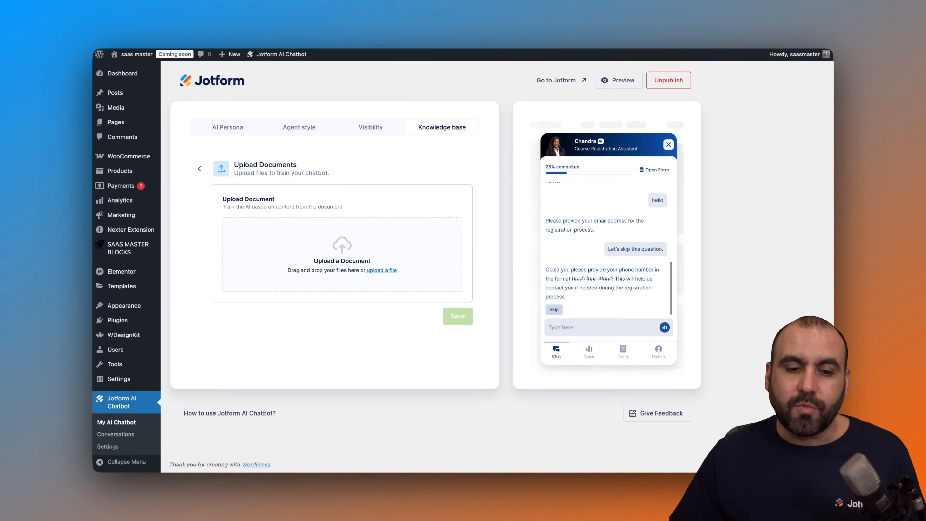
left_click(200, 168)
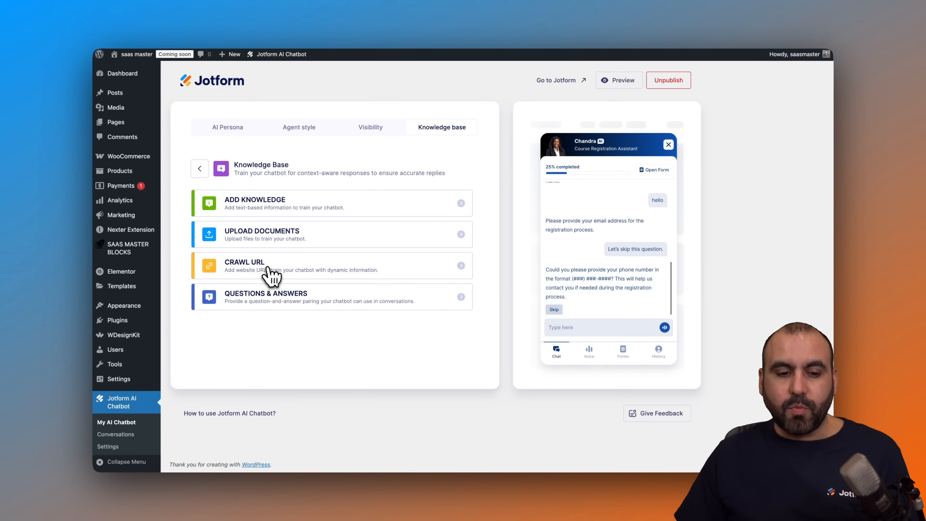
left_click(270, 274)
left_click(314, 222)
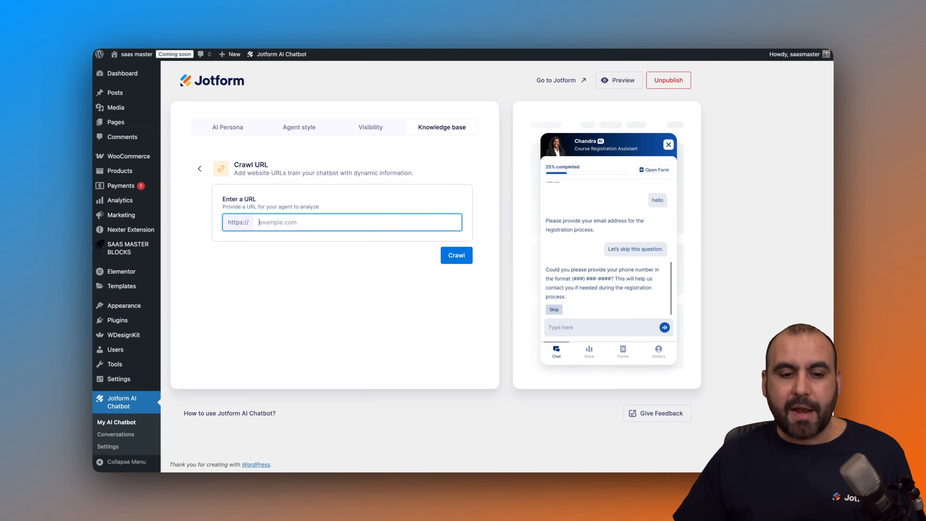
left_click(200, 171)
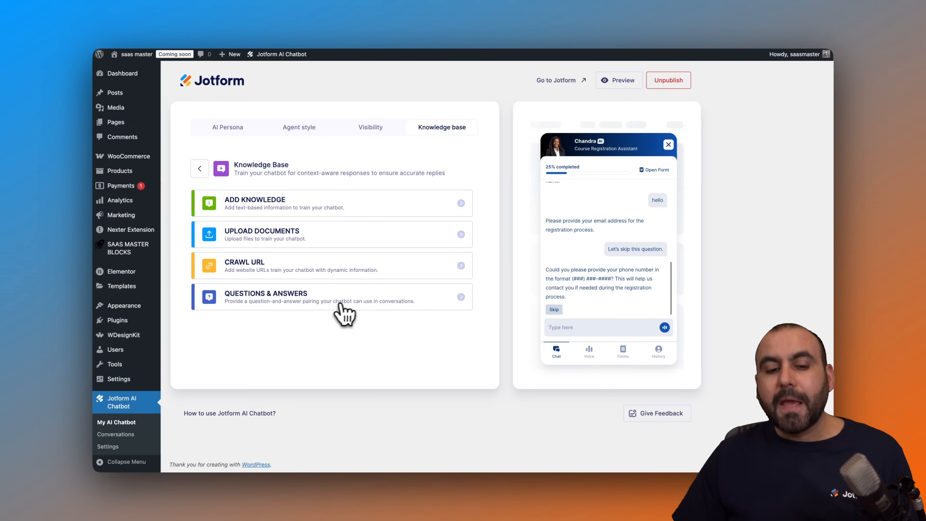
Look over the Questions & Answers form's Question and Answer fields, then go to AI Persona.
left_click(362, 303)
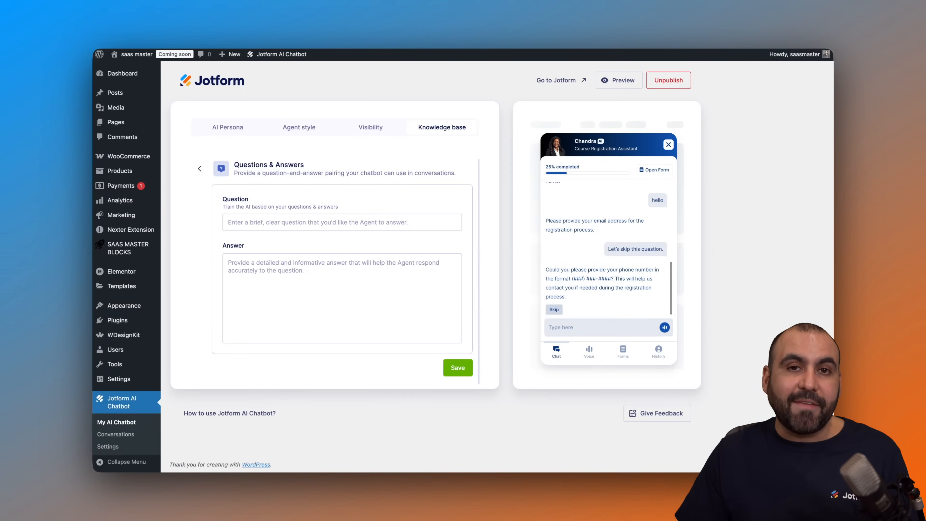
left_click(307, 223)
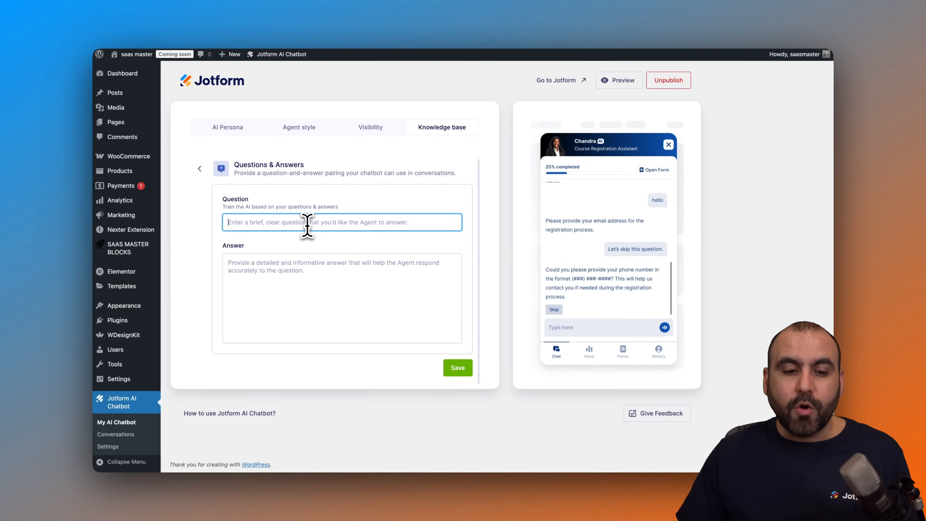
left_click(294, 262)
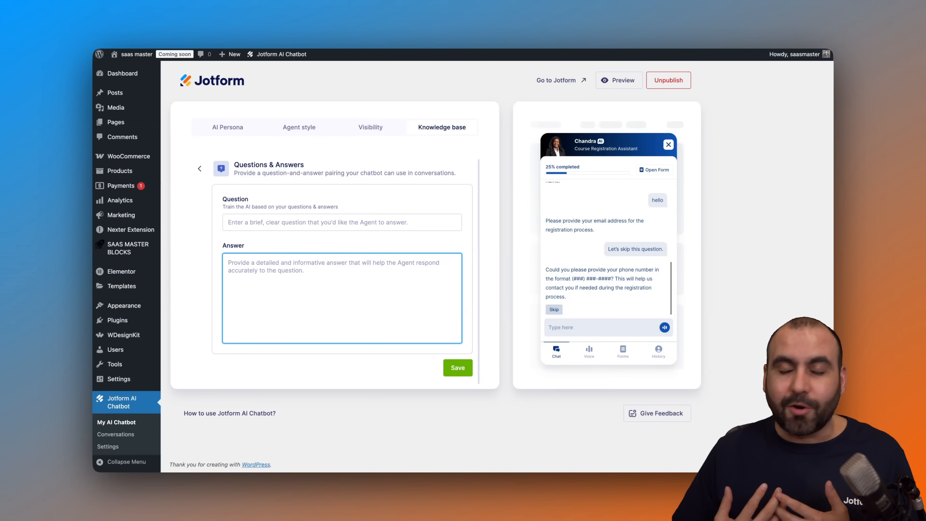
left_click(275, 224)
left_click(273, 270)
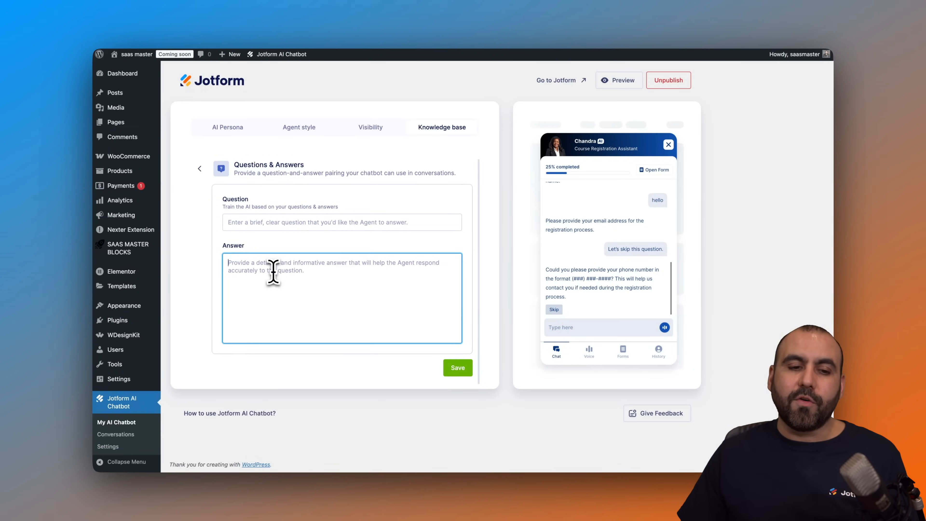
left_click(200, 169)
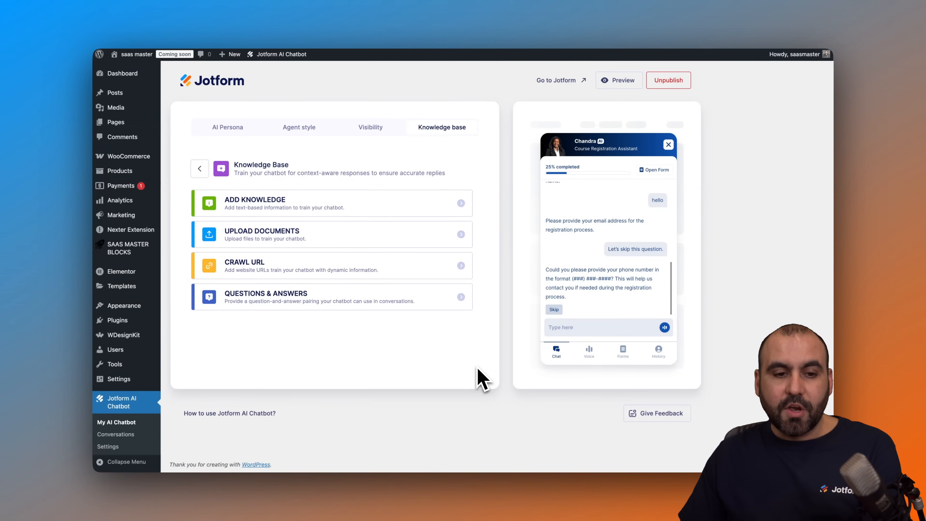
left_click(238, 130)
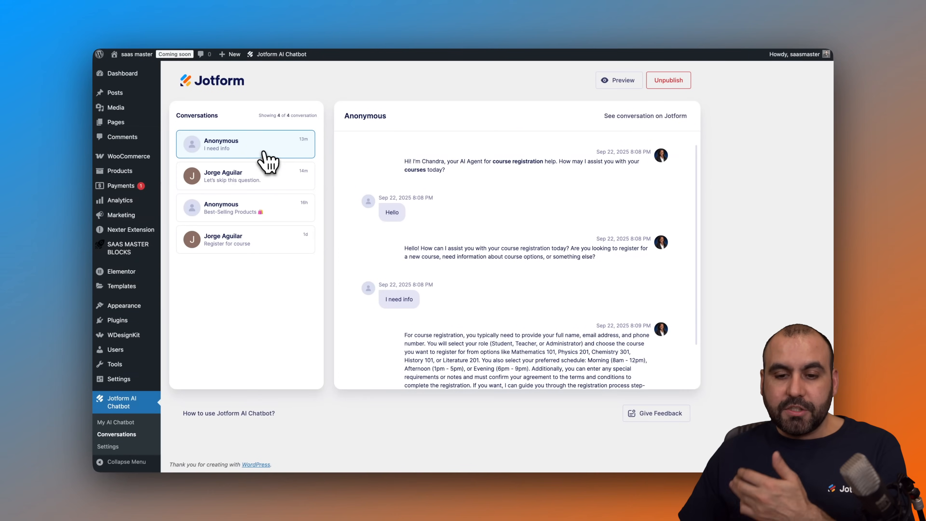
Scroll through the anonymous visitor's "I need info" conversation.
scroll(545, 307, "down", 2)
scroll(545, 306, "up", 2)
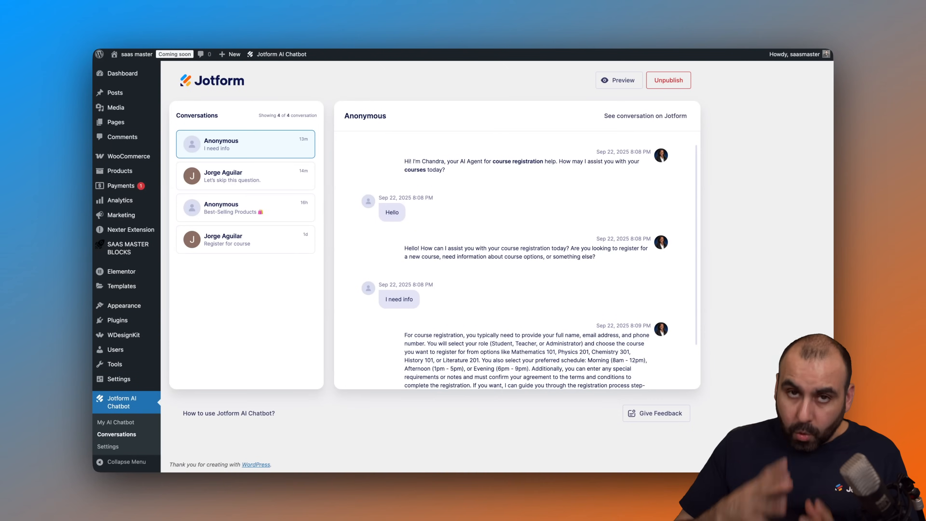
left_click(652, 116)
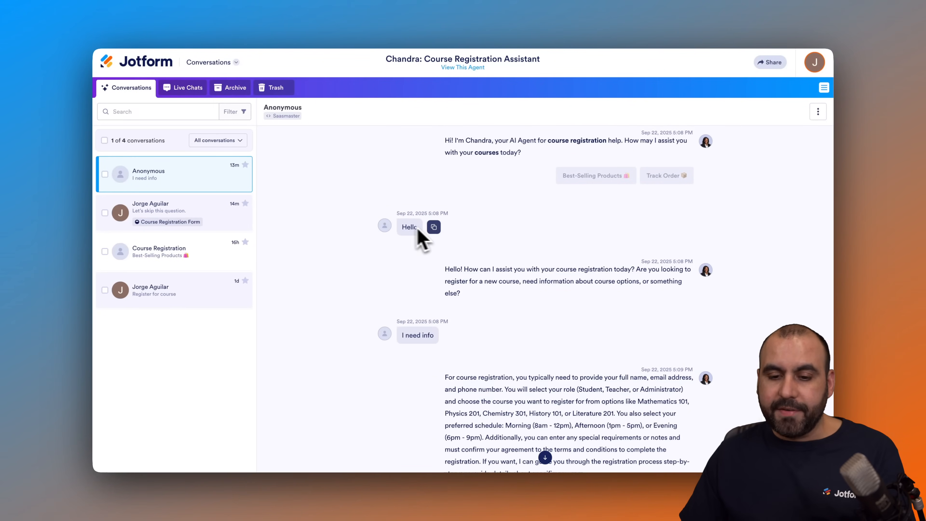
scroll(580, 292, "down", 2)
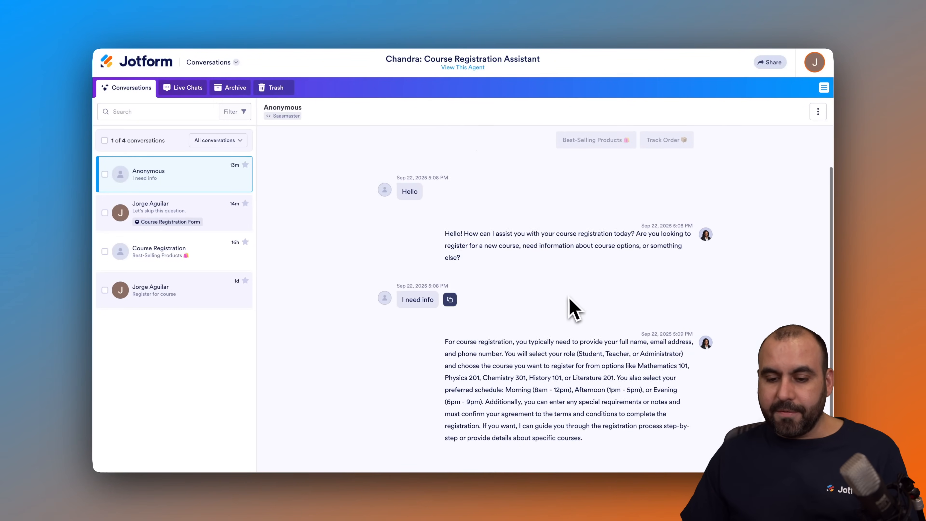
scroll(574, 310, "up", 2)
left_click(818, 111)
mouse_move(800, 134)
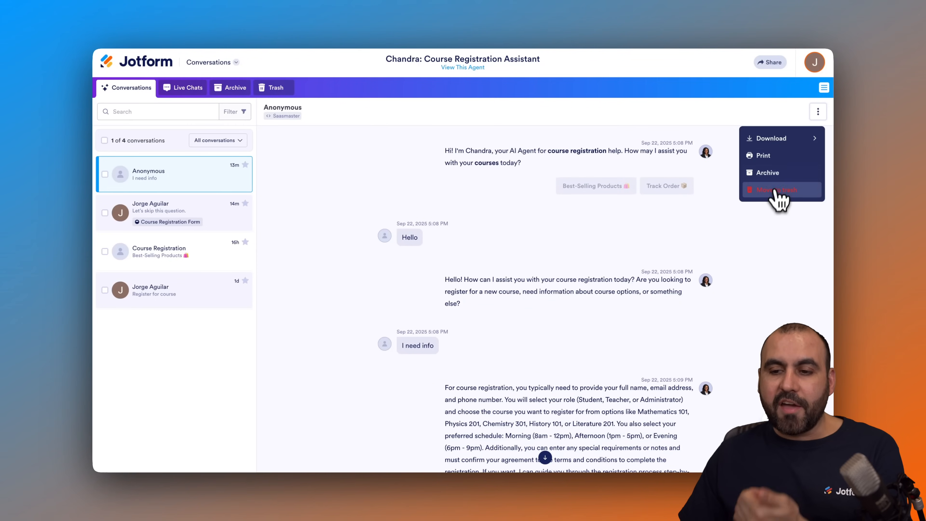
left_click(641, 276)
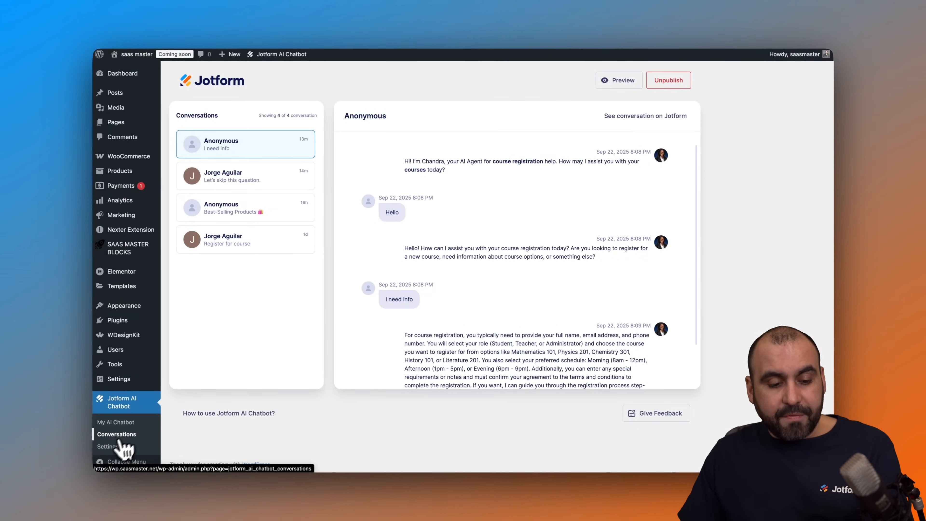
Open the plugin's WooCommerce settings tab, note the REST API key hint, then go to WooCommerce Settings.
left_click(113, 447)
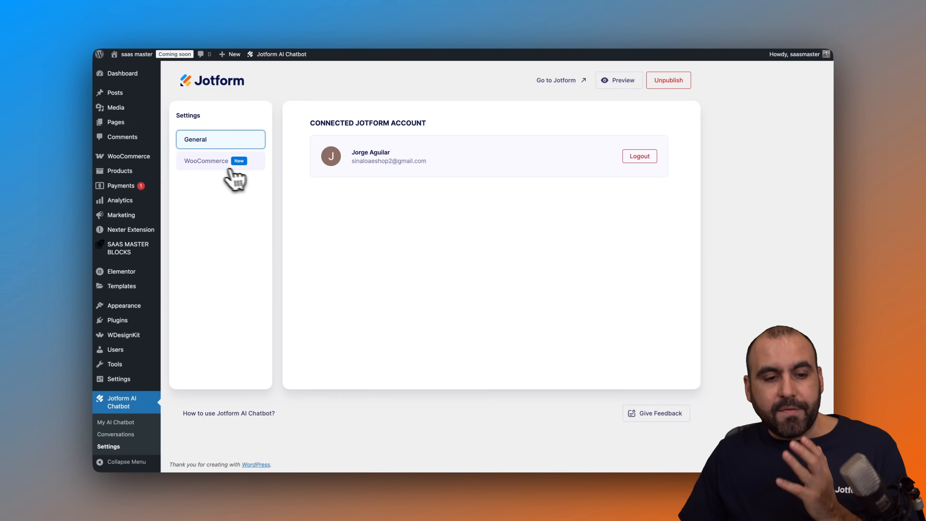
left_click(214, 165)
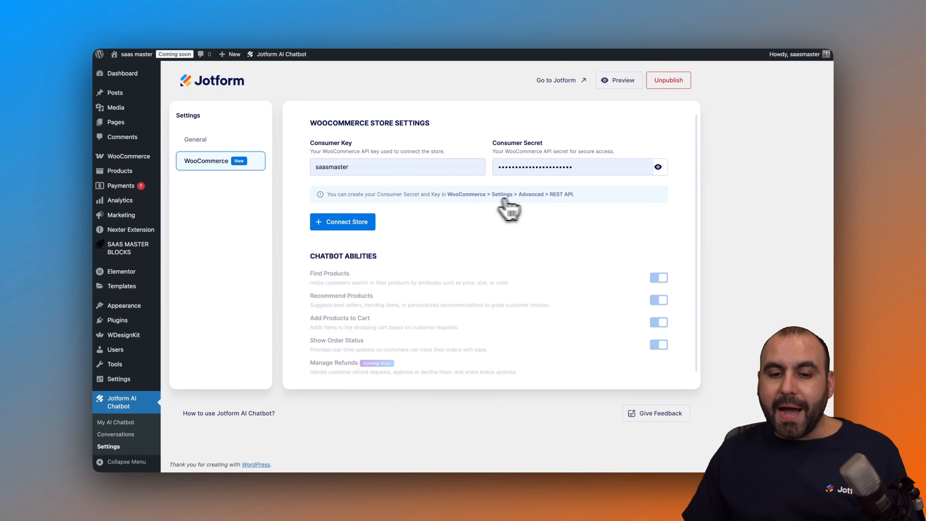
left_click_drag(445, 196, 607, 197)
left_click(606, 197)
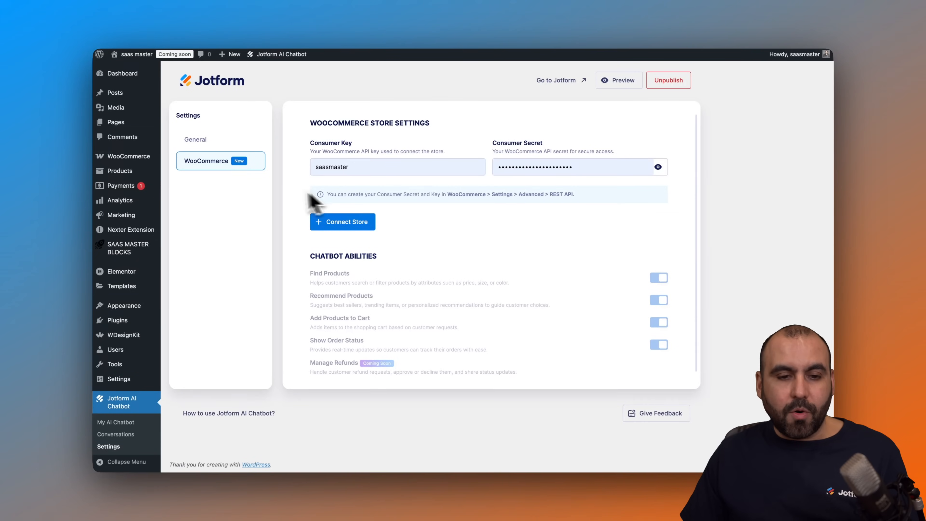
mouse_move(129, 156)
left_click(186, 220, "super")
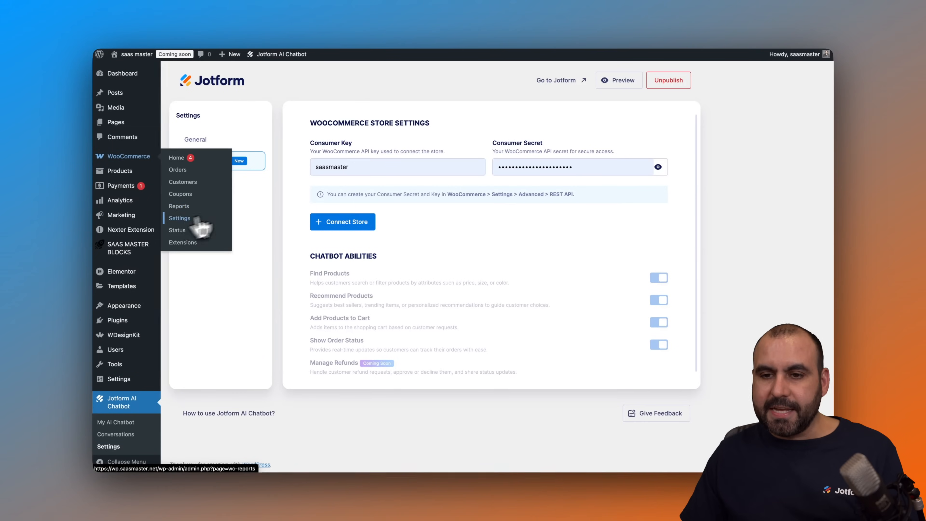
Generate a new Read/Write REST API key under WooCommerce Advanced settings.
left_click(666, 23)
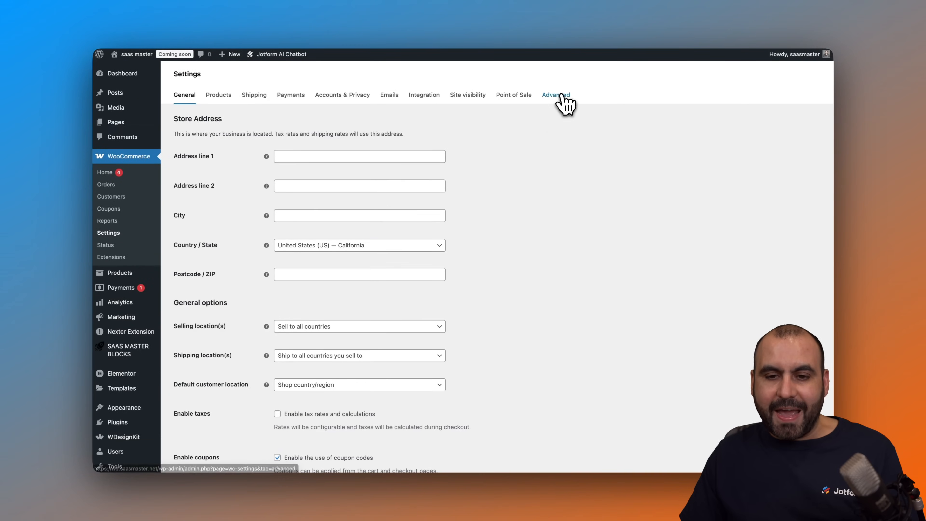
left_click(562, 96)
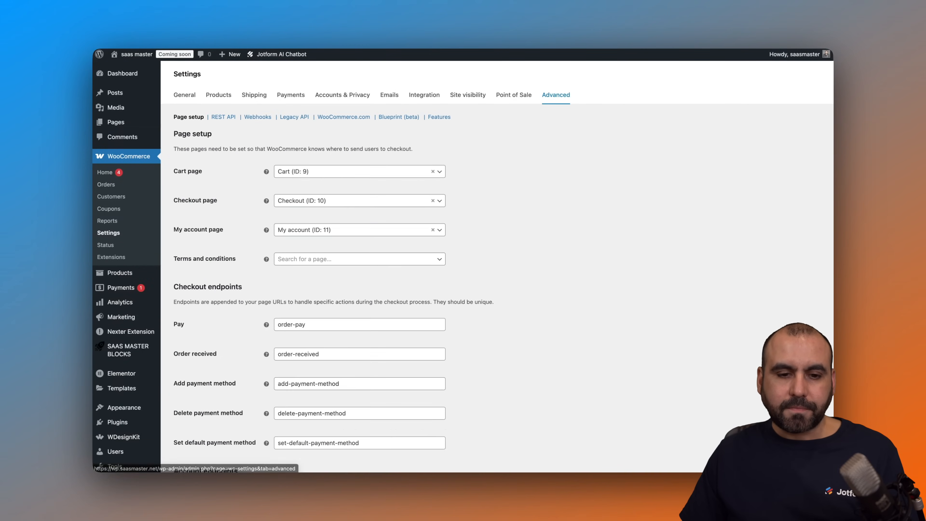
left_click(222, 118)
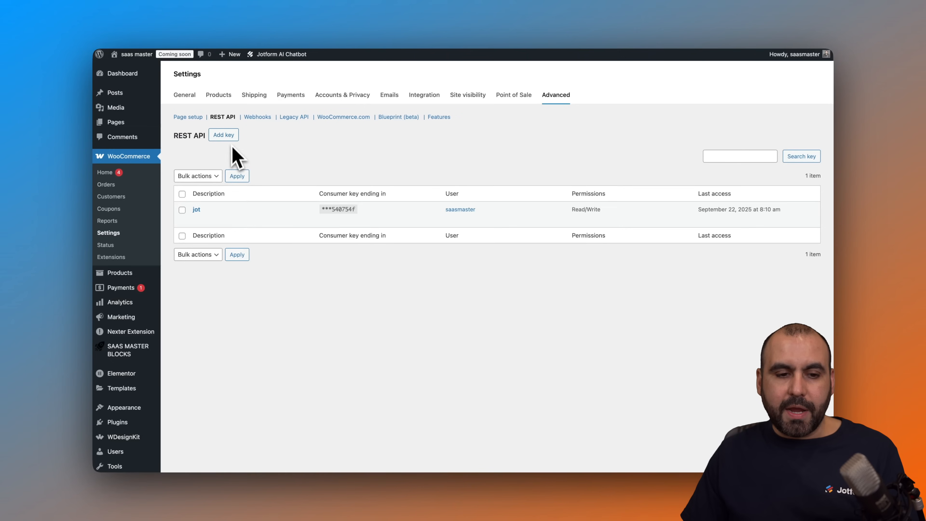
left_click(226, 139)
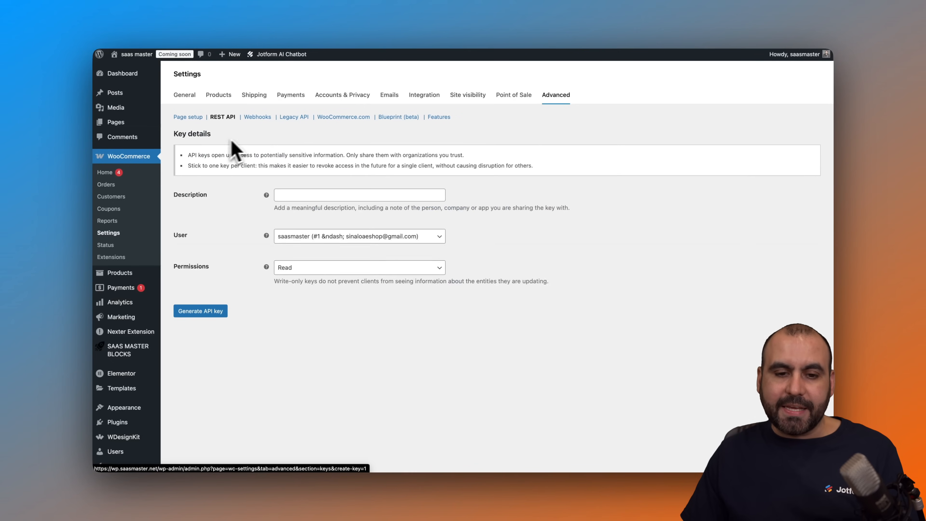
left_click(297, 196)
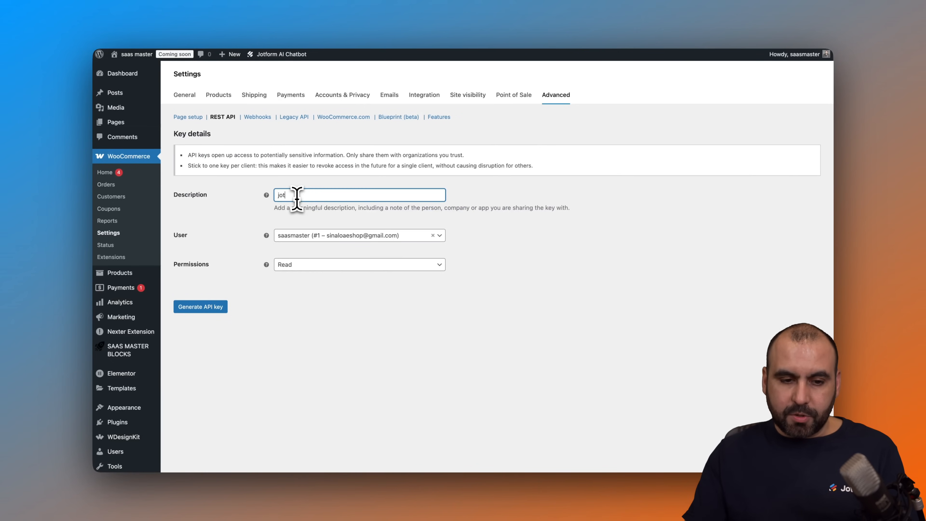
left_click(289, 266)
left_click(309, 306)
left_click(211, 307)
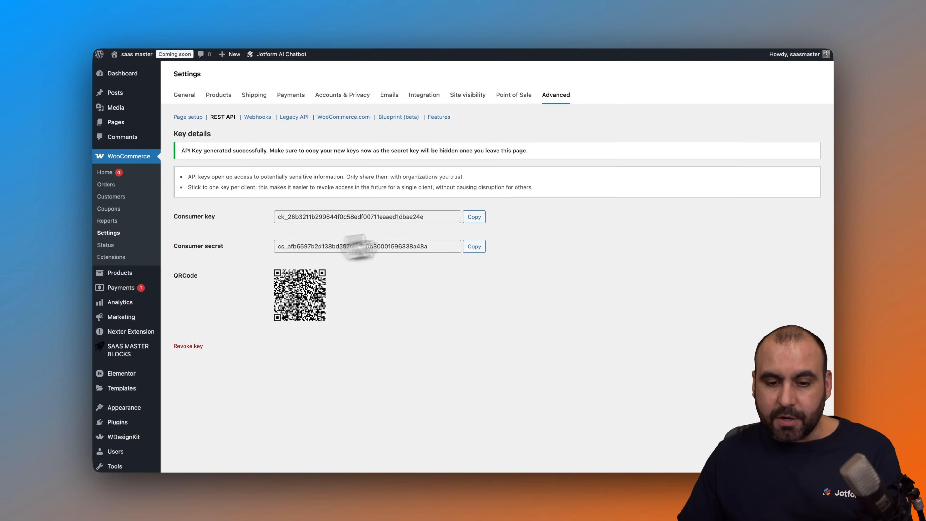
Paste the generated consumer key into the chatbot's Consumer Key field and copy the consumer secret.
left_click(475, 218)
left_click(564, 33)
left_click(405, 168)
key("super+a")
left_click(627, 33)
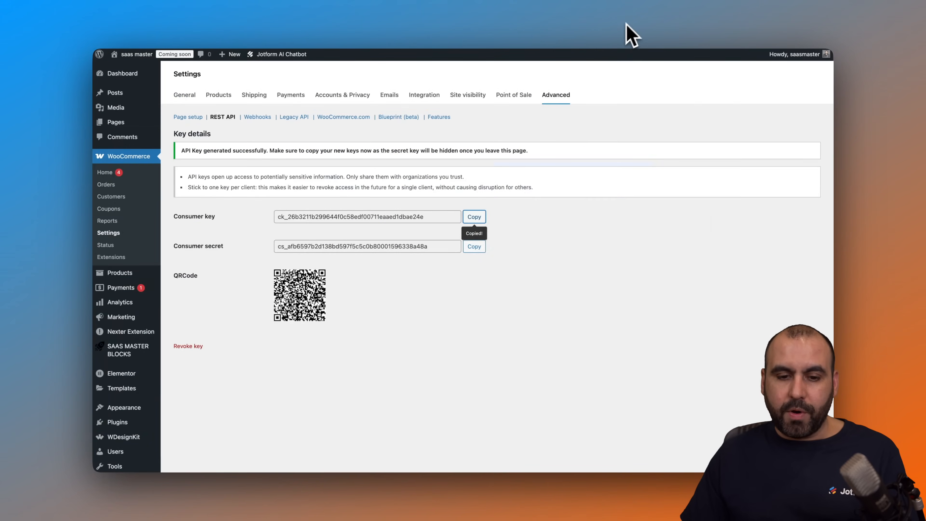
left_click(482, 248)
left_click(569, 32)
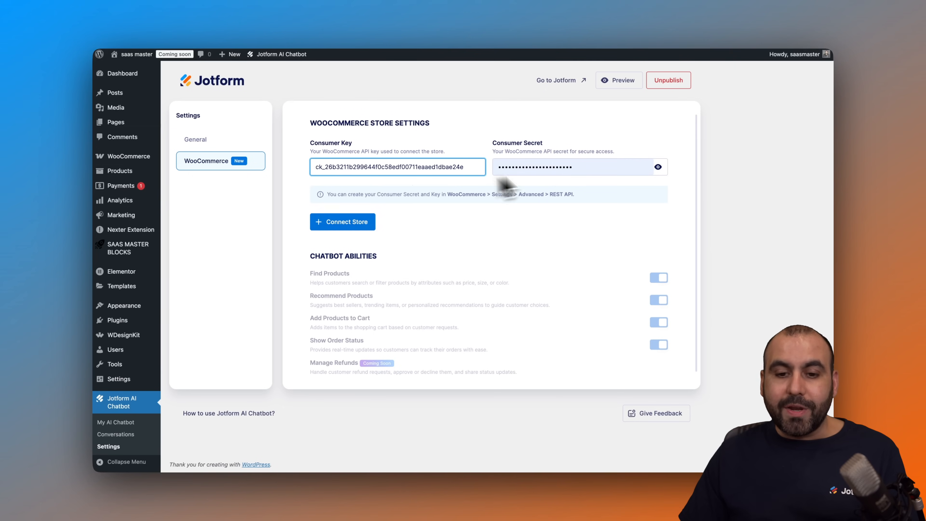
Paste the consumer secret, connect the store, and dismiss the save-keys popup.
left_click(568, 166)
key("super+a")
key("super+v")
left_click(343, 224)
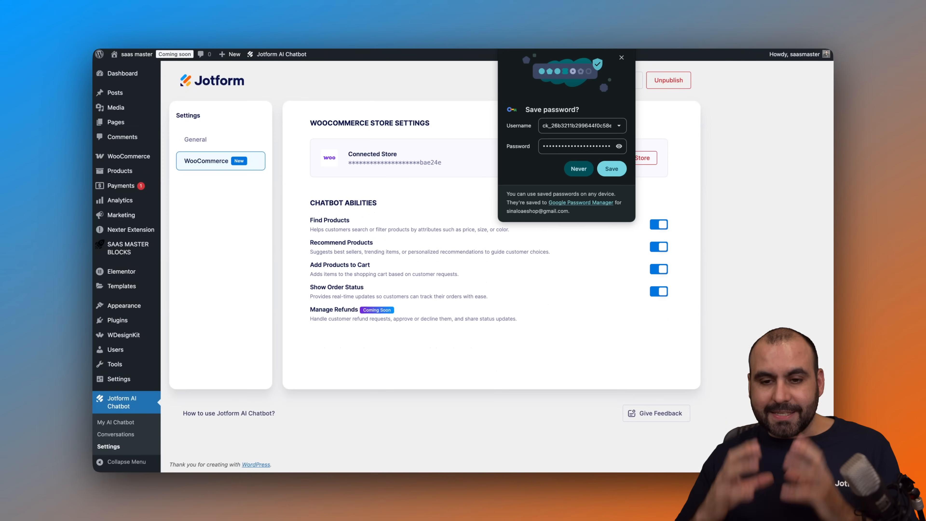
left_click(622, 57)
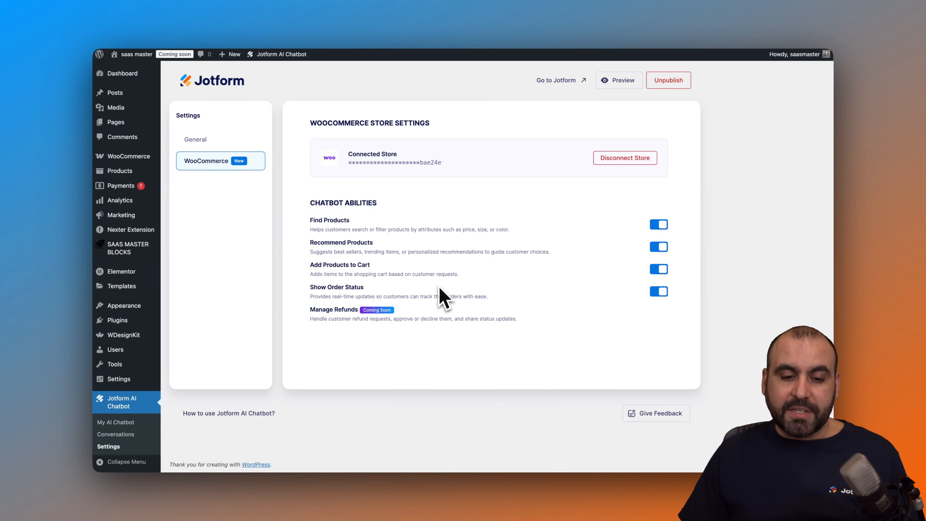
Turn the Add Products to Cart and product search abilities off and back on.
left_click_drag(310, 265, 397, 267)
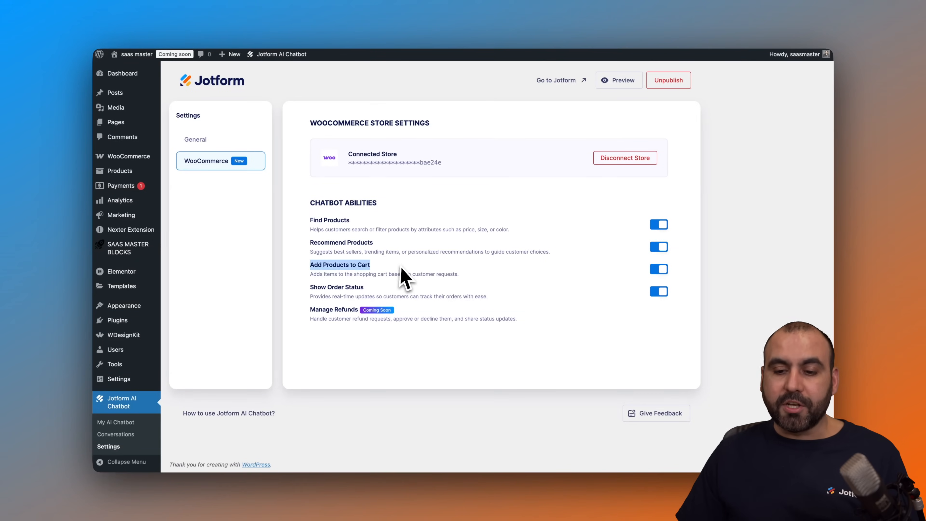
left_click(658, 270)
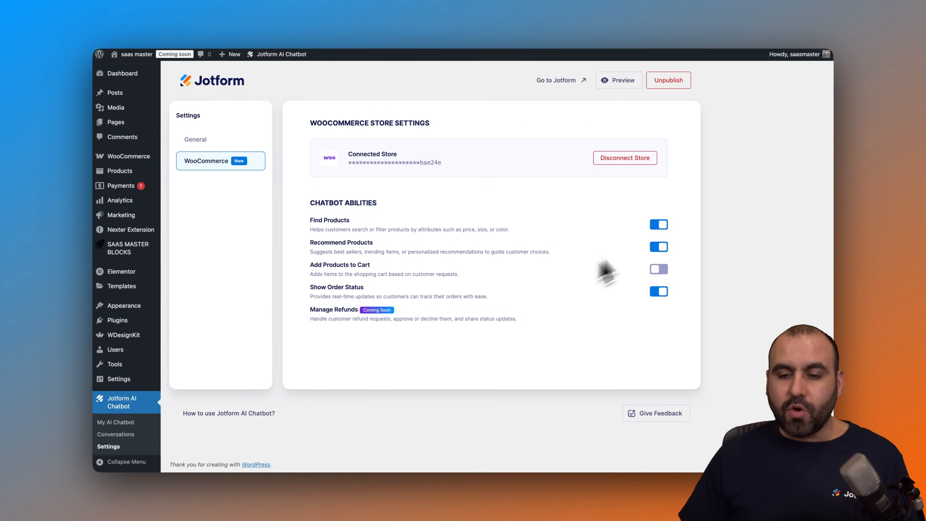
left_click(661, 227)
left_click(661, 226)
left_click(659, 270)
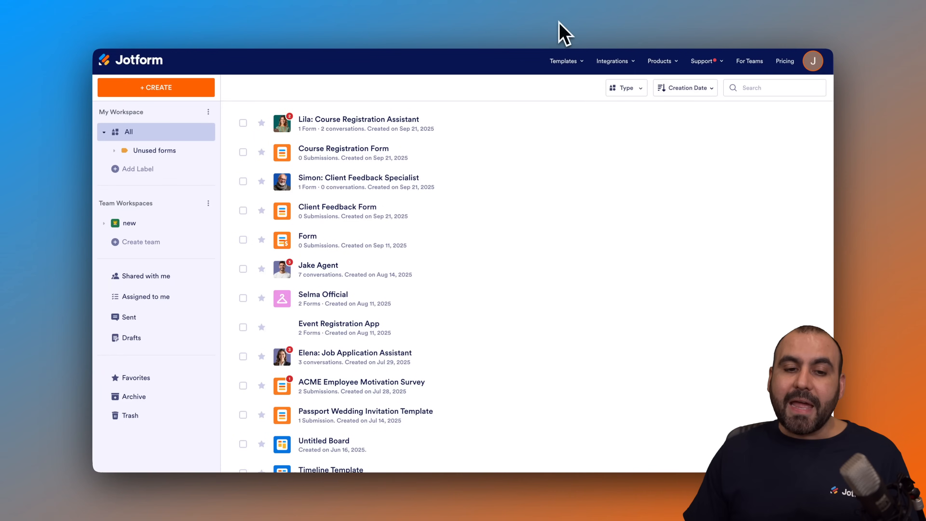
Refresh the workspace and edit the Chandra: Course Registration Assistant agent.
left_click(135, 35)
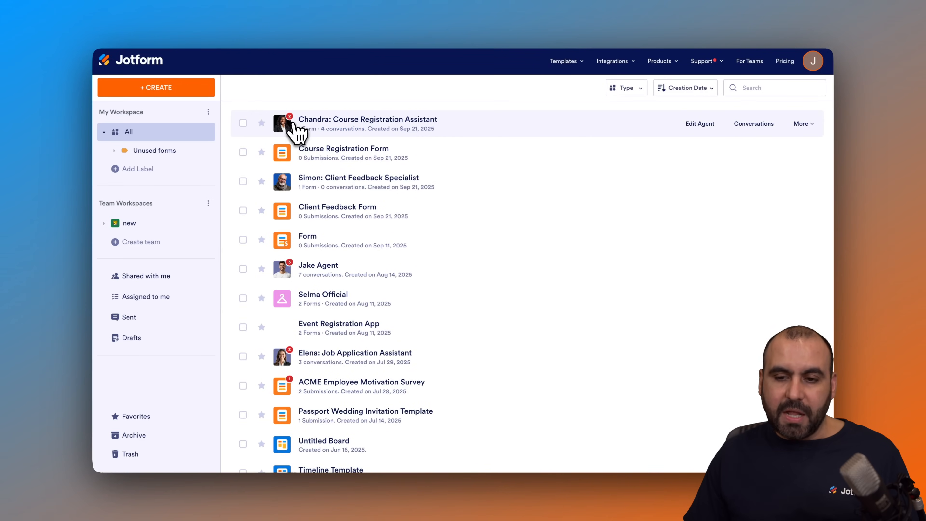
left_click(698, 127)
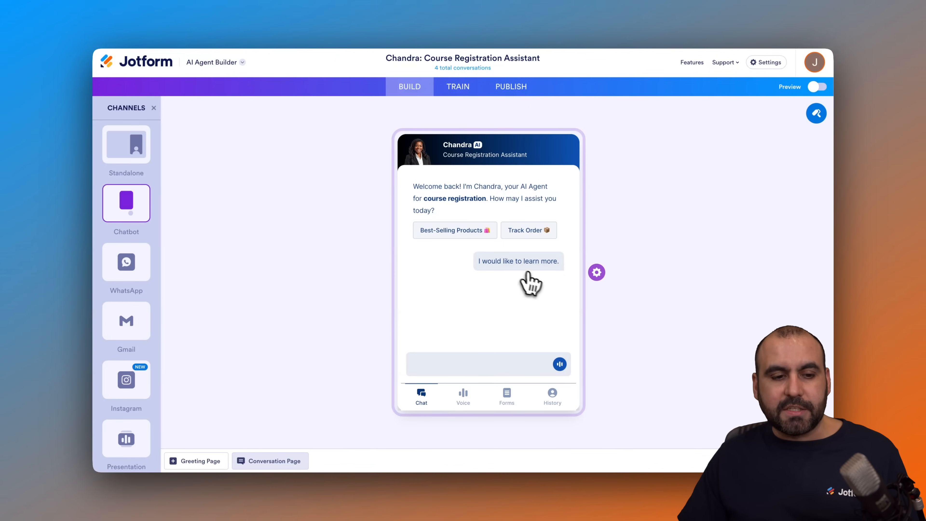
In the chatbot settings, switch voice conversations off and back on, leaving voice enabled.
left_click(597, 273)
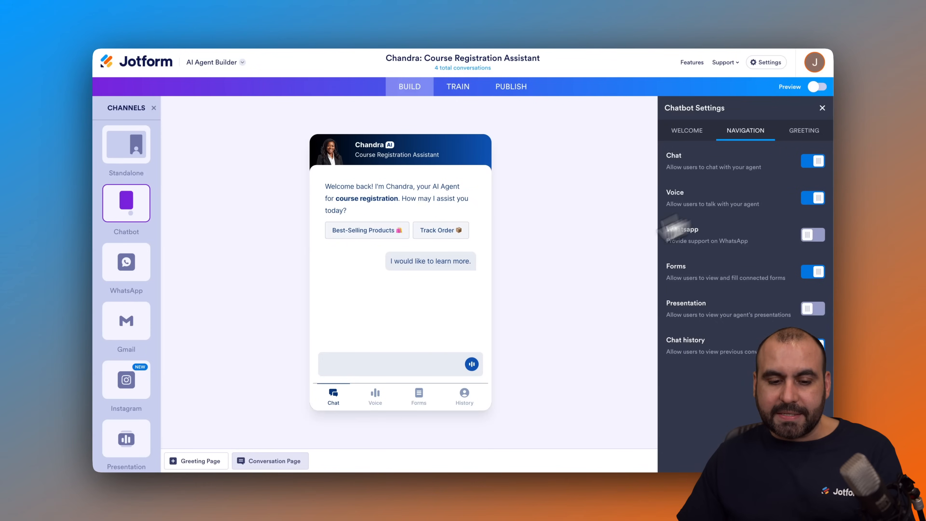
left_click(819, 200)
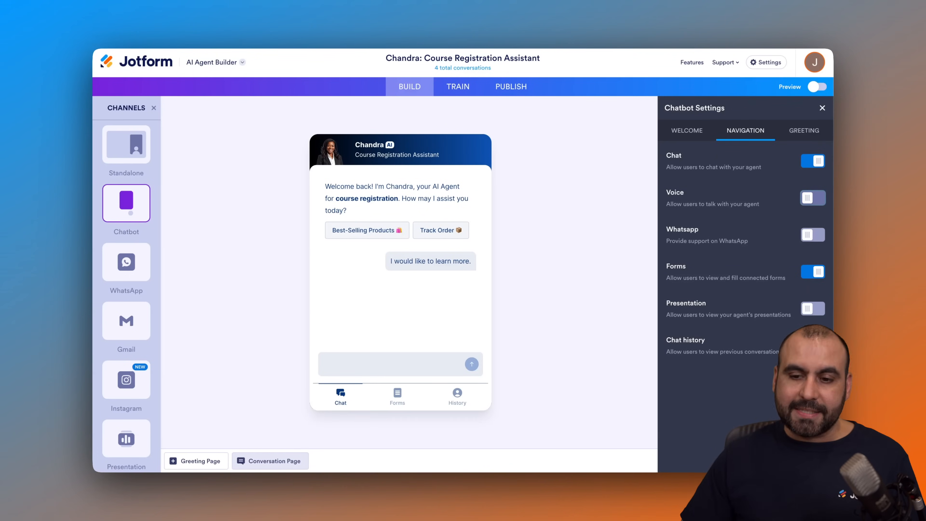
left_click(818, 201)
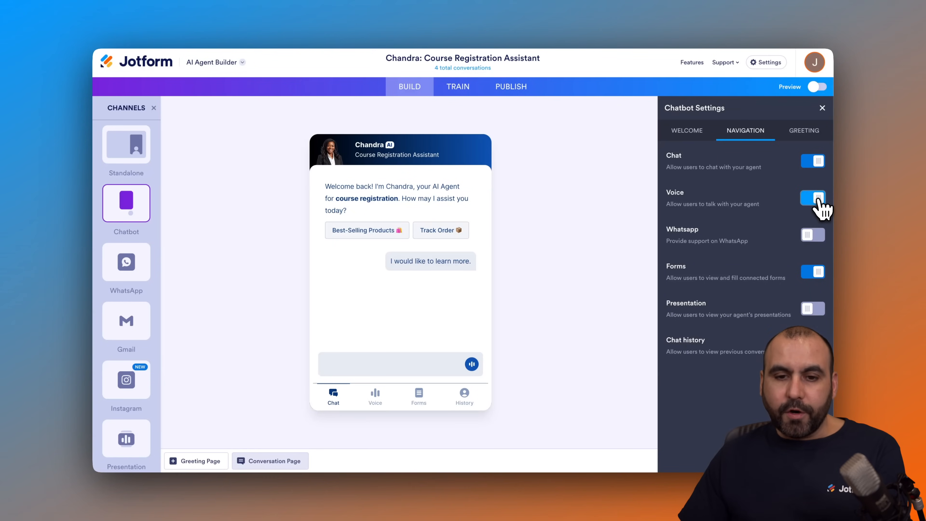
Review the Track Order button in the greeting settings, then move to TRAIN.
left_click(815, 138)
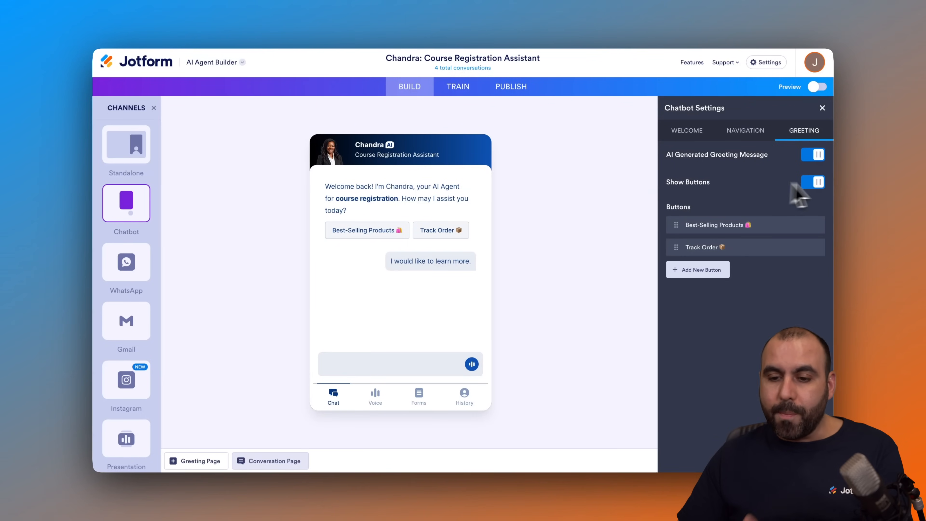
left_click(718, 247)
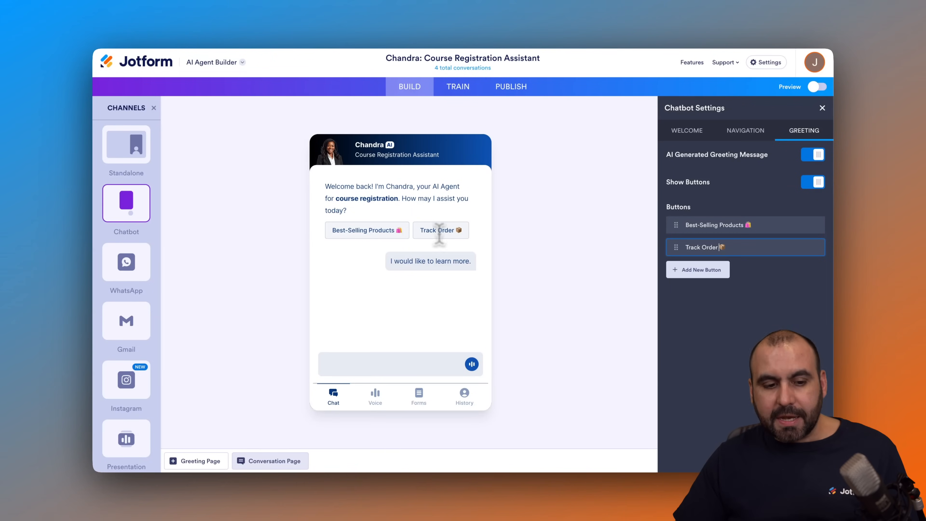
left_click(459, 88)
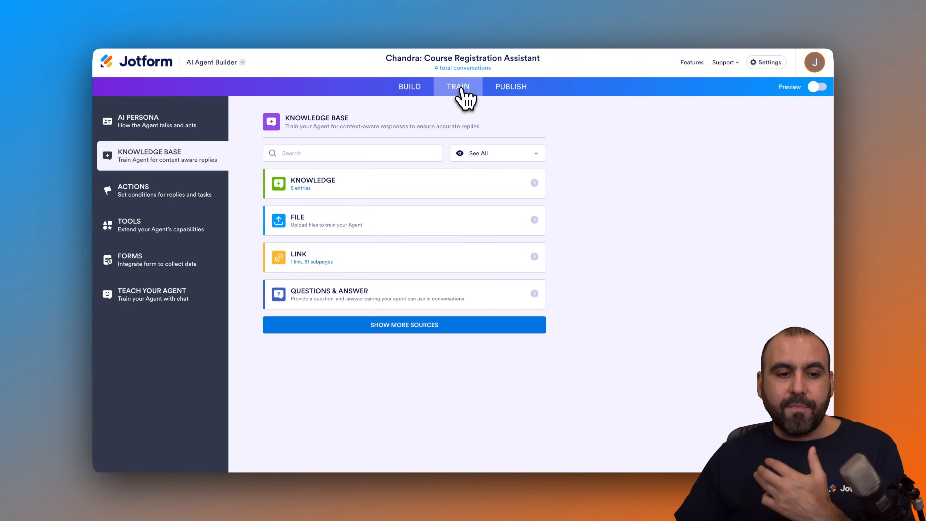
Look over the AI Persona and Knowledge Base pages, then open Actions scoped to All Channels.
left_click(144, 130)
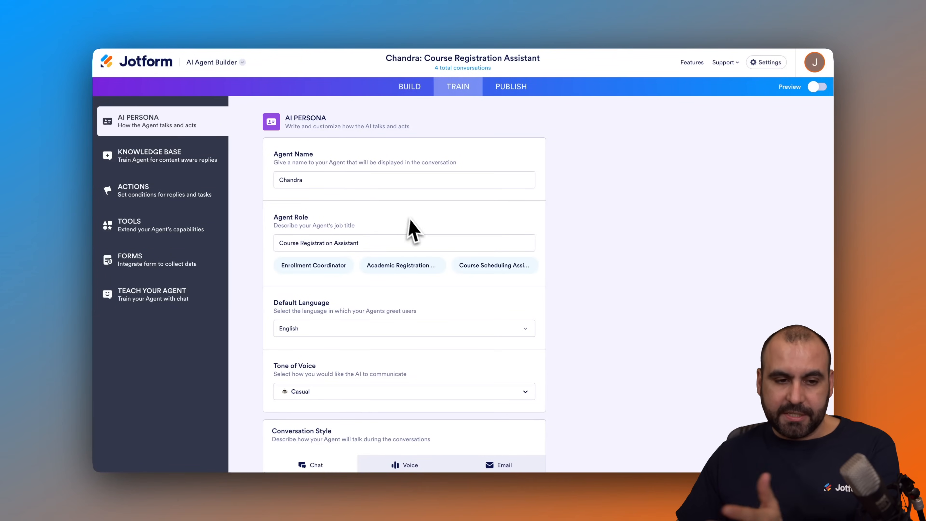
left_click(147, 153)
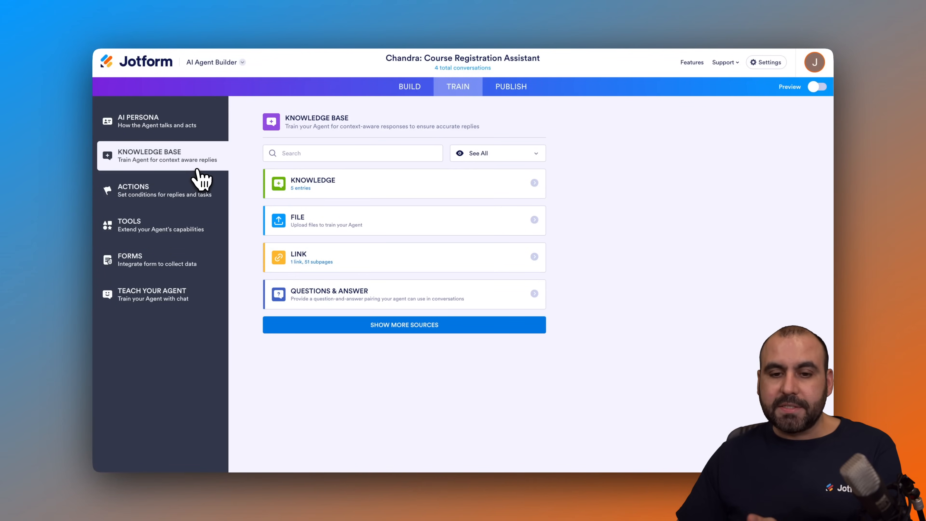
left_click(184, 200)
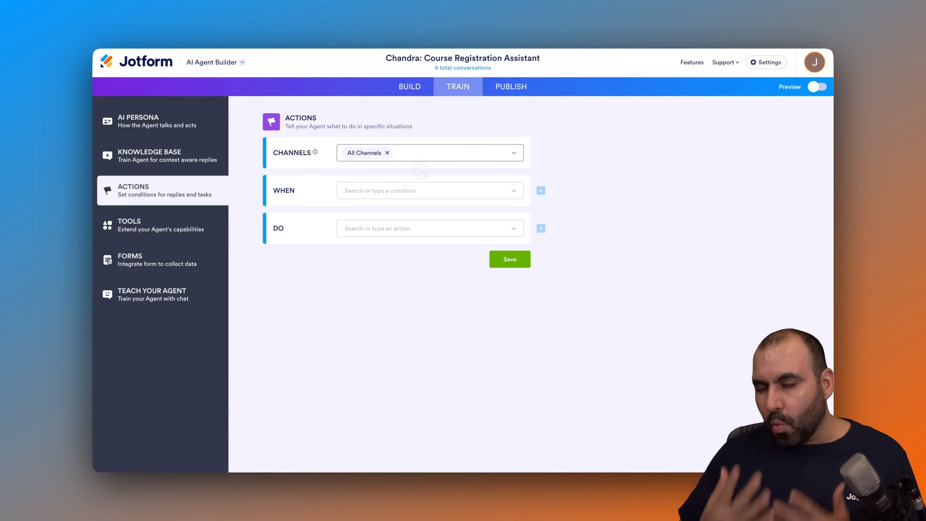
Keep the All Channels scope and set the trigger to 'User sentiment is' Angry.
left_click(452, 153)
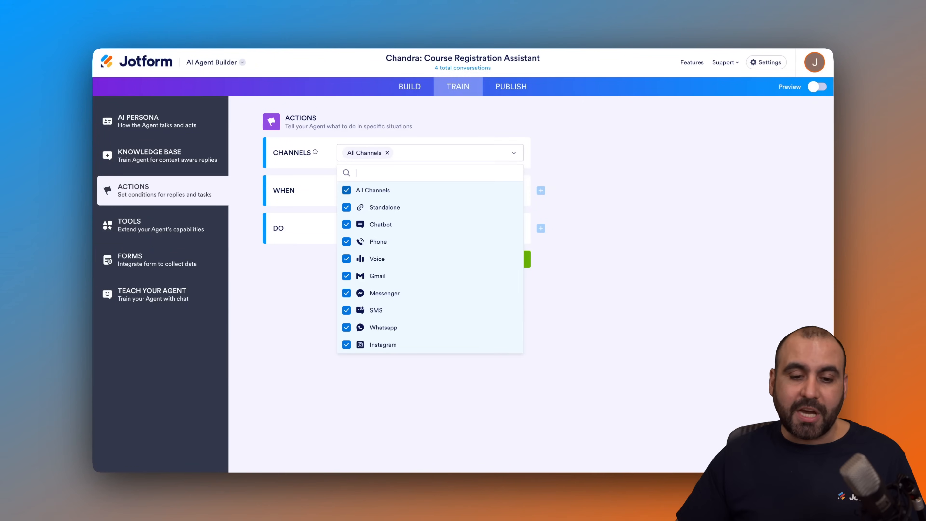
left_click(313, 297)
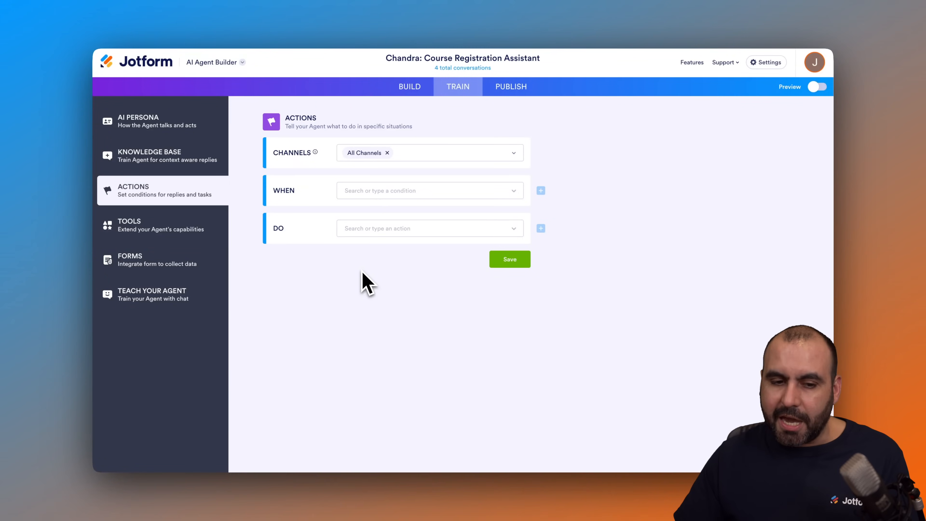
left_click(415, 192)
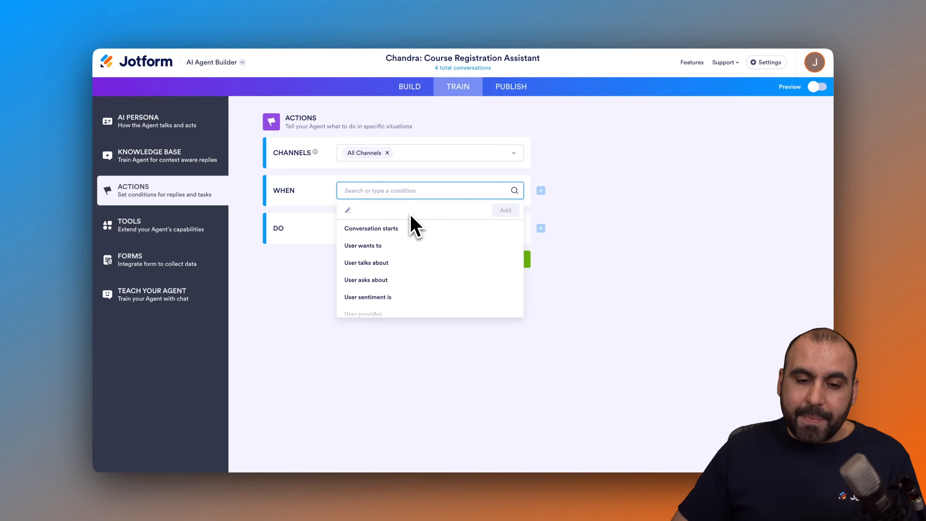
scroll(414, 279, "down", 1)
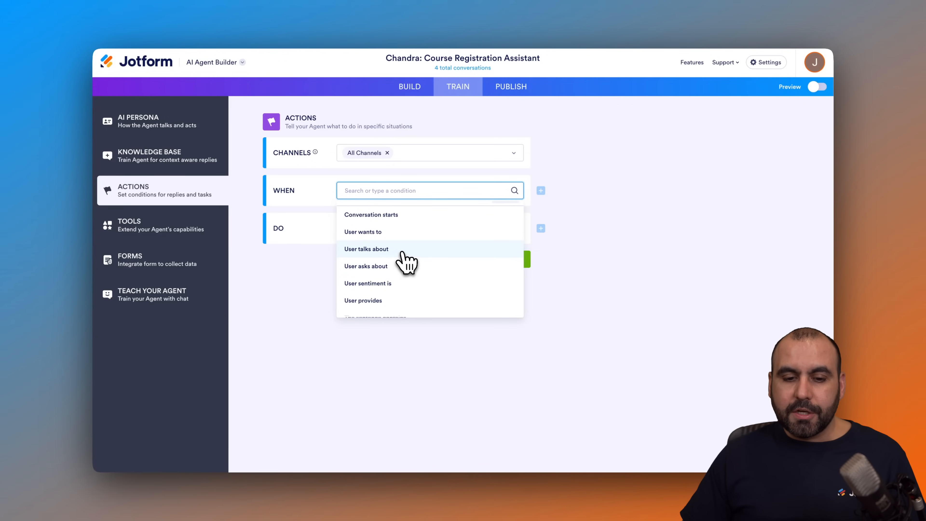
left_click(402, 283)
left_click(365, 219)
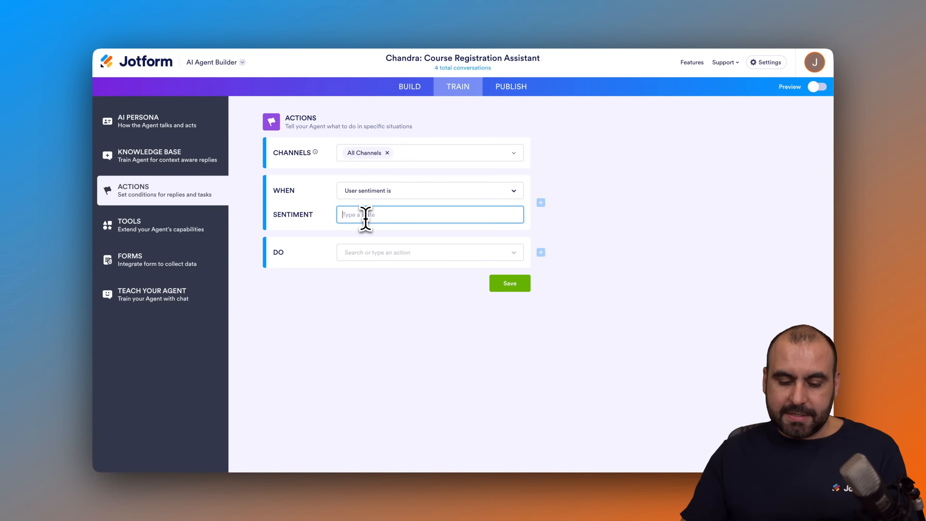
Make the action Send email, with subject 'Your agent Chandra: User sentiment is angry'.
left_click(417, 253)
scroll(412, 339, "down", 3)
scroll(412, 340, "down", 2)
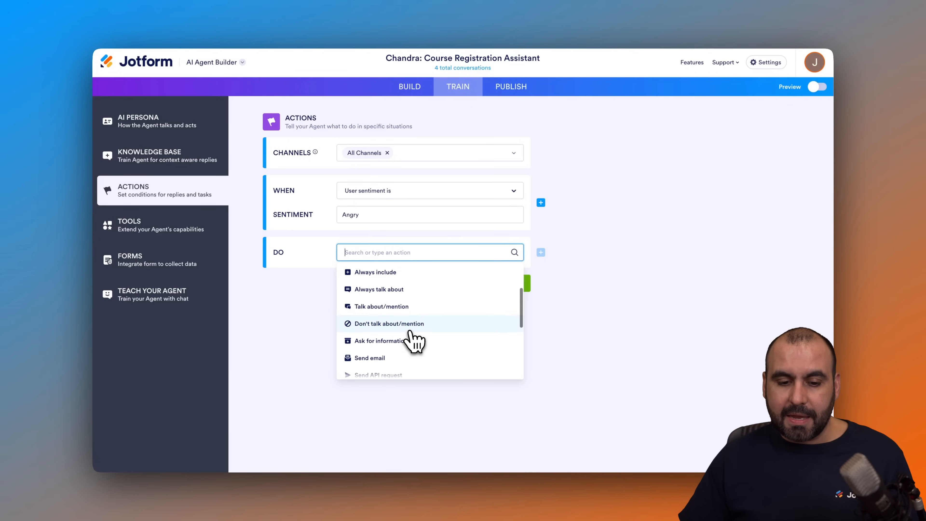
left_click(385, 363)
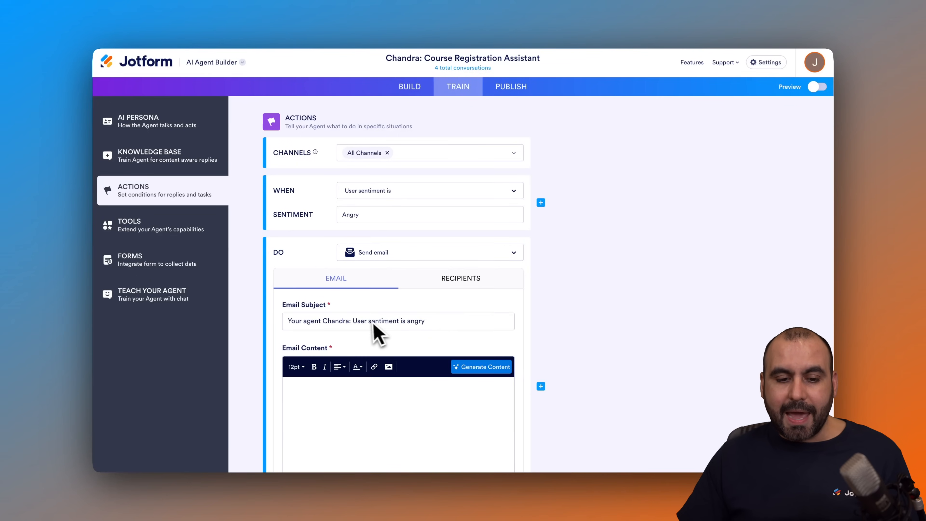
scroll(379, 330, "down", 3)
left_click_drag(352, 255, 488, 256)
left_click(349, 385)
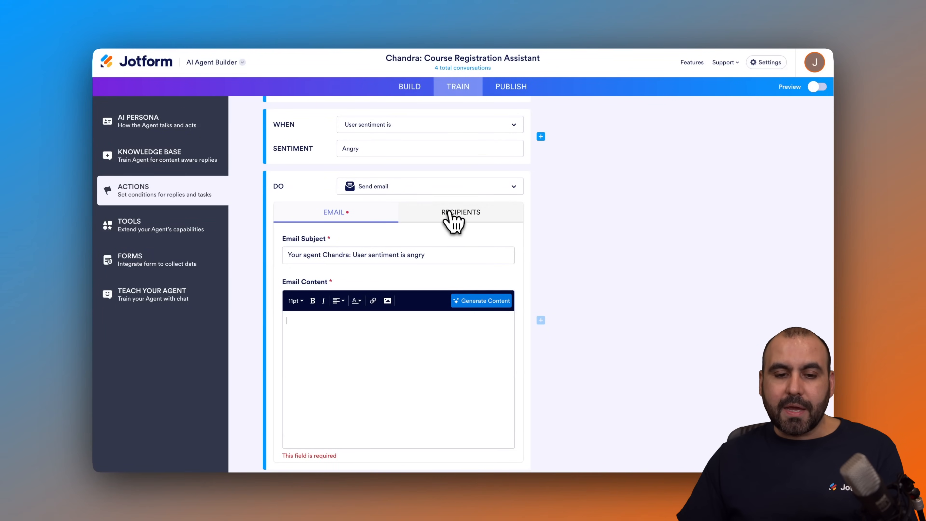
Check the alert email's Recipients tab, then return to the condition options.
left_click(453, 219)
left_click(360, 263)
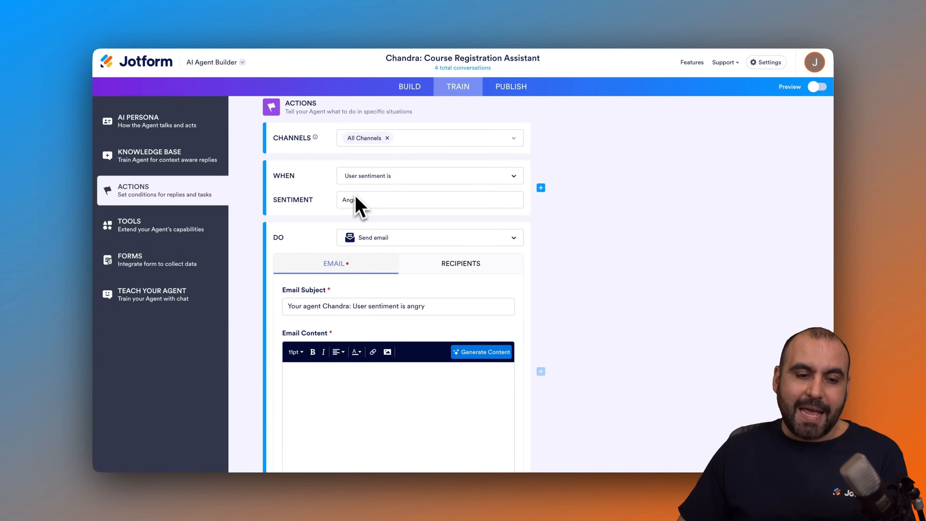
scroll(360, 199, "up", 1)
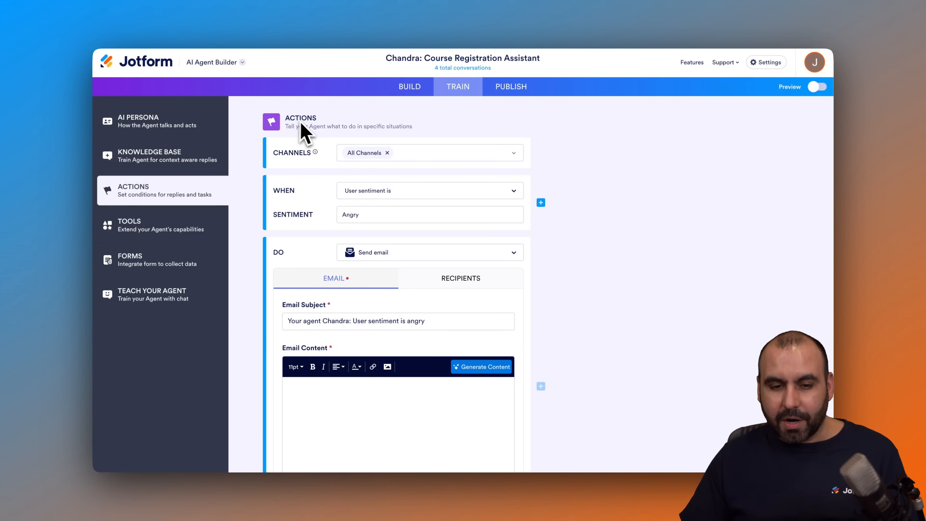
left_click(408, 203)
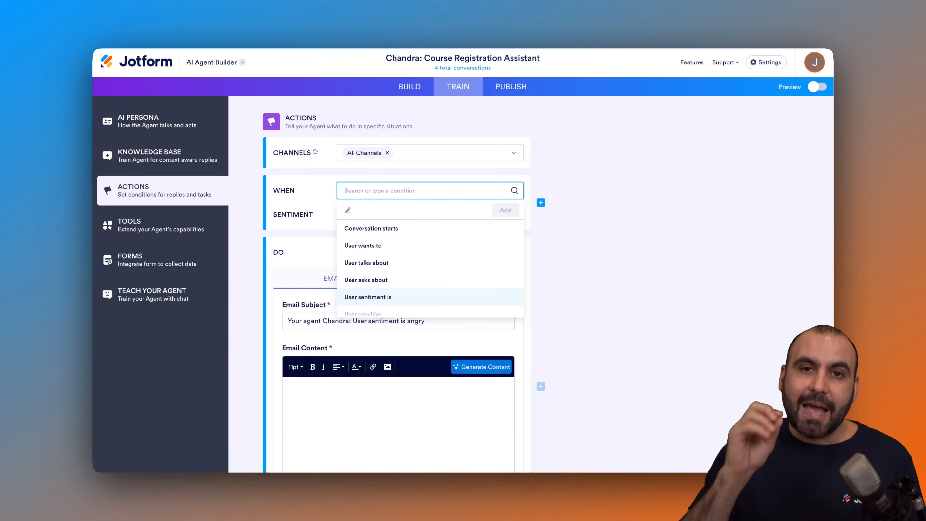
Browse the agent's tool cards and the Course Registration Form, then open Teach Your Agent.
left_click(166, 228)
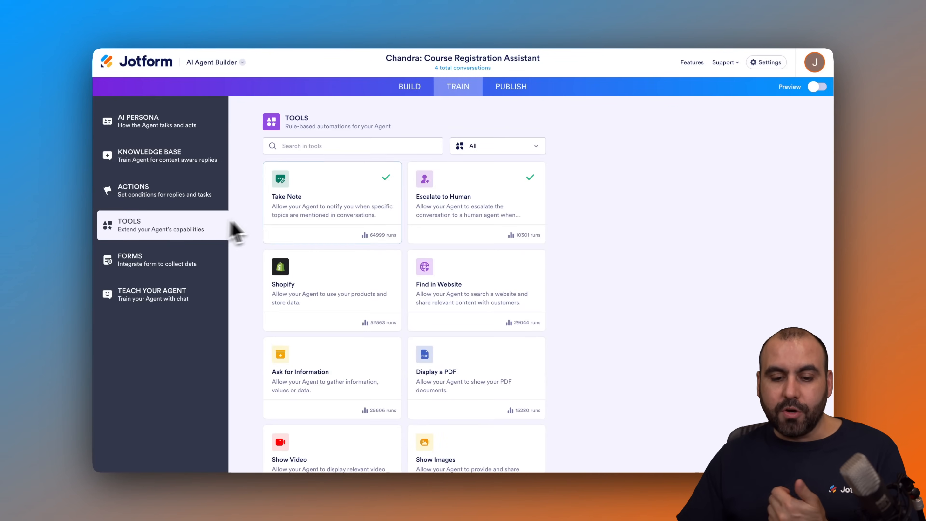
scroll(321, 252, "down", 8)
scroll(323, 252, "down", 13)
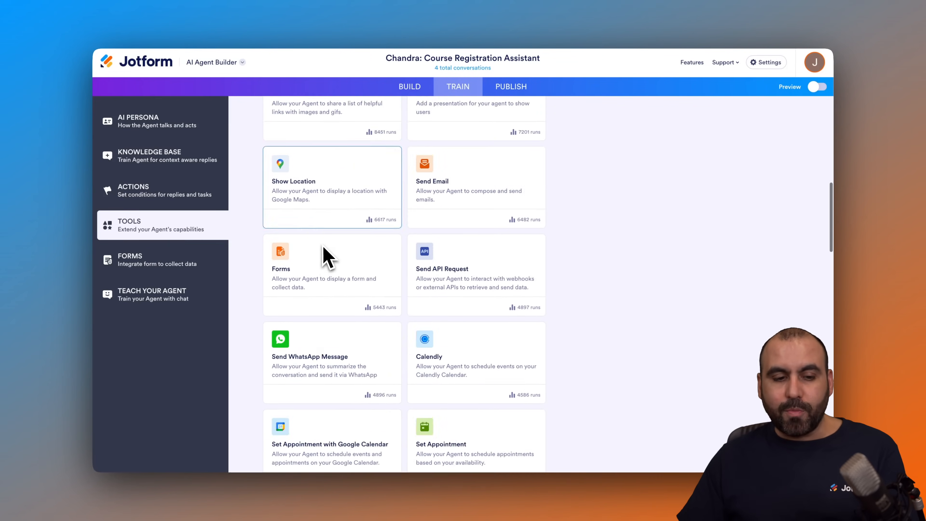
left_click(200, 267)
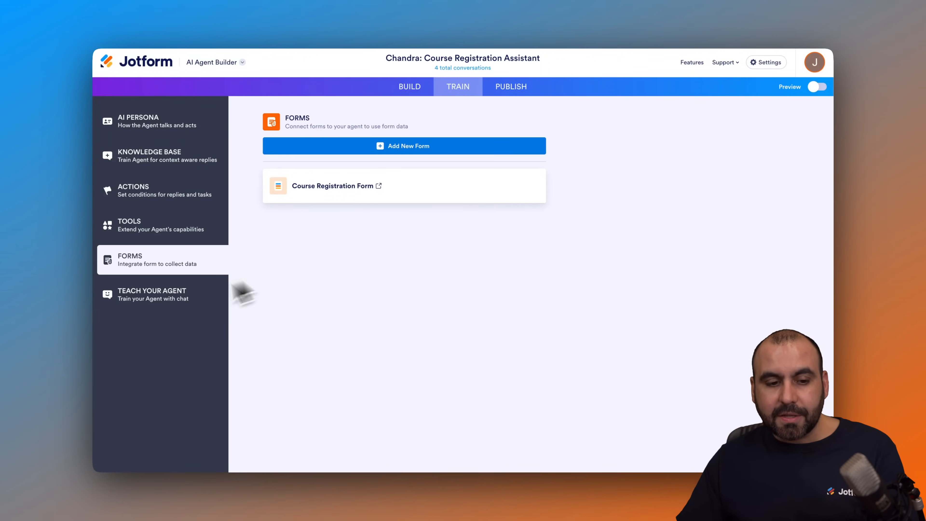
left_click(179, 300)
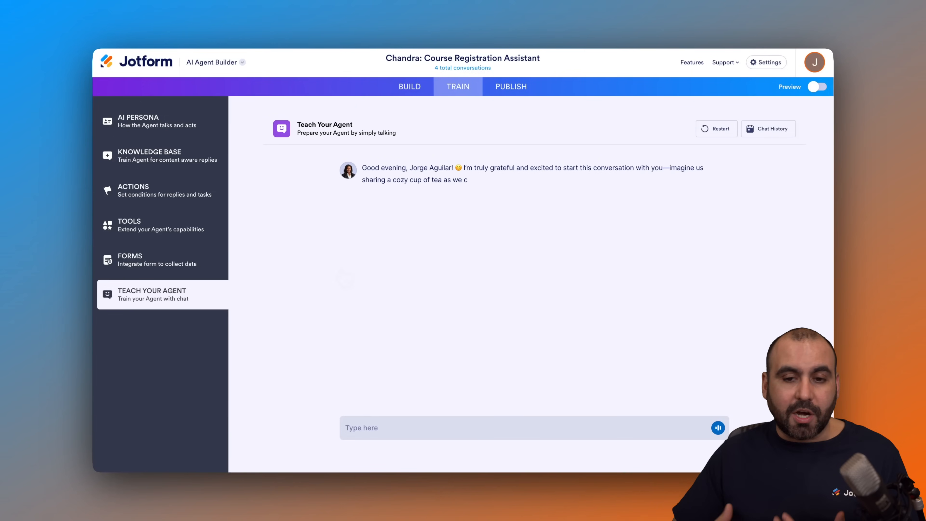
In Publish, expand Show More Settings to review greeting, open-by-default and pulsing options.
left_click(509, 89)
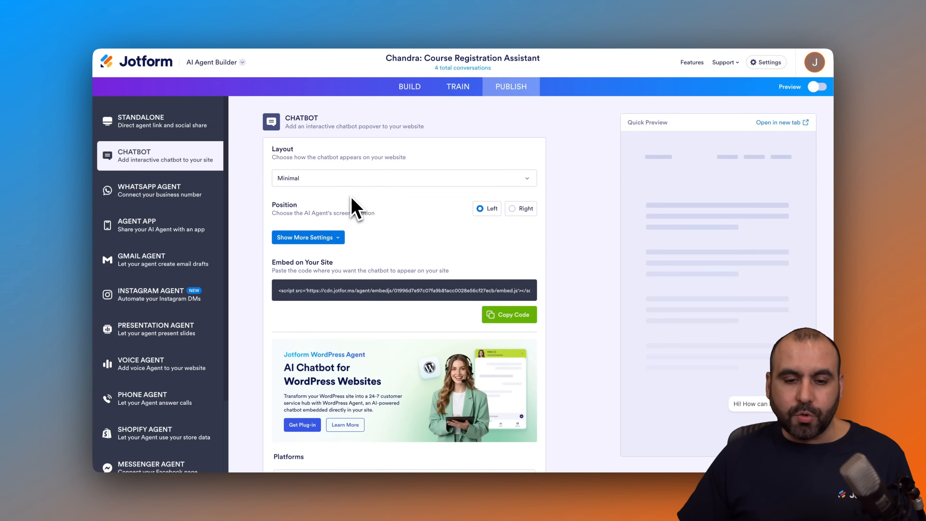
right_click(462, 241)
left_click(339, 241)
left_click(339, 243)
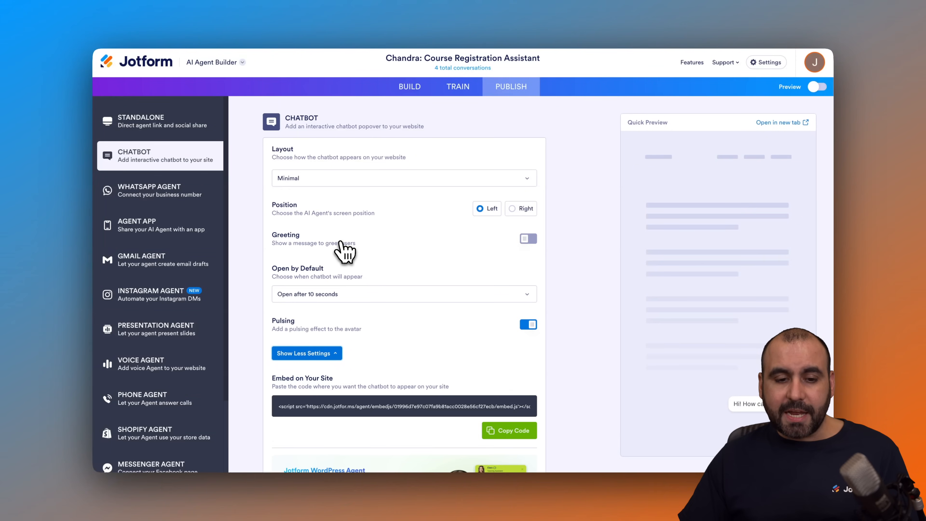
scroll(392, 268, "down", 6)
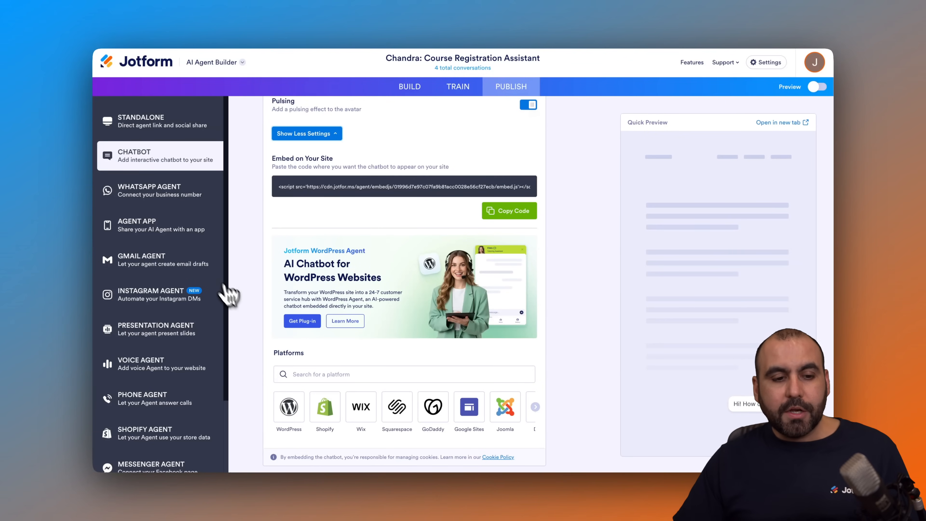
Choose the Chatbot embed style under Standalone, then show the WordPress.org plugin page.
left_click(169, 122)
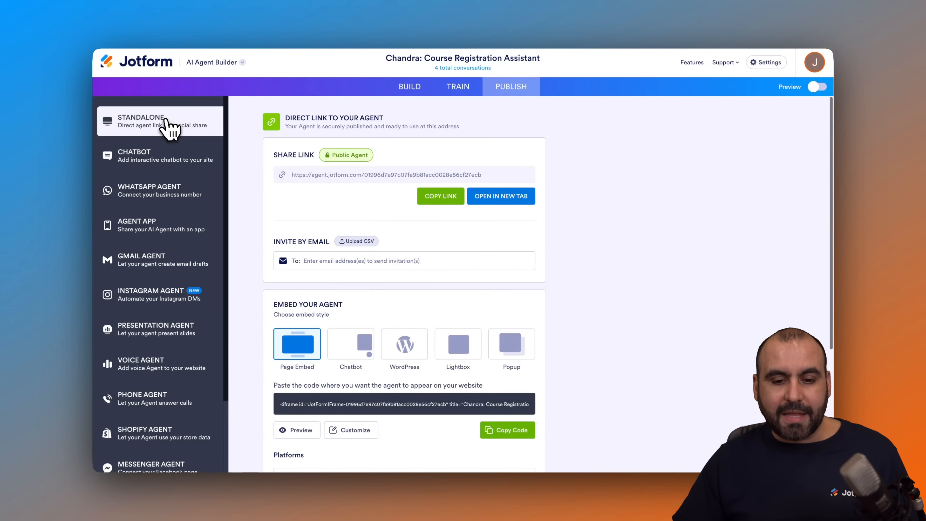
scroll(401, 288, "down", 3)
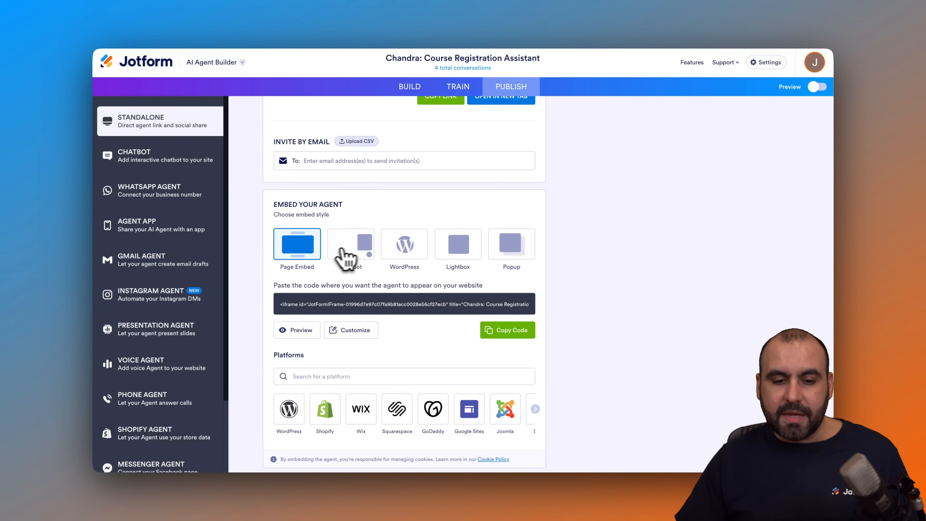
left_click(356, 253)
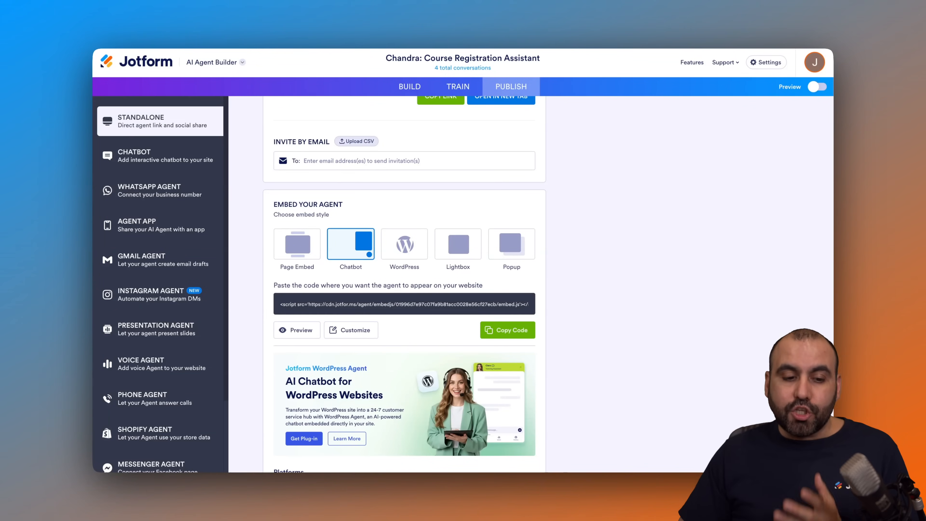
scroll(485, 292, "up", 3)
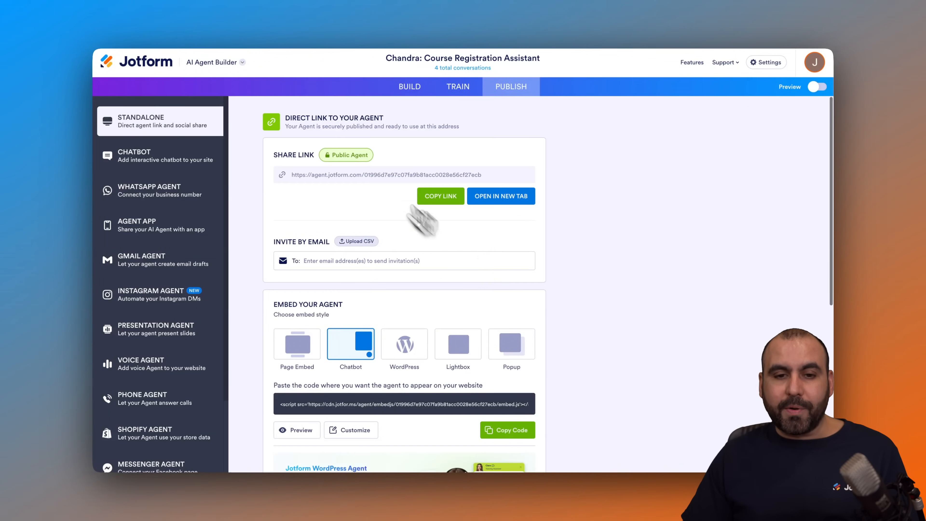
left_click(520, 19)
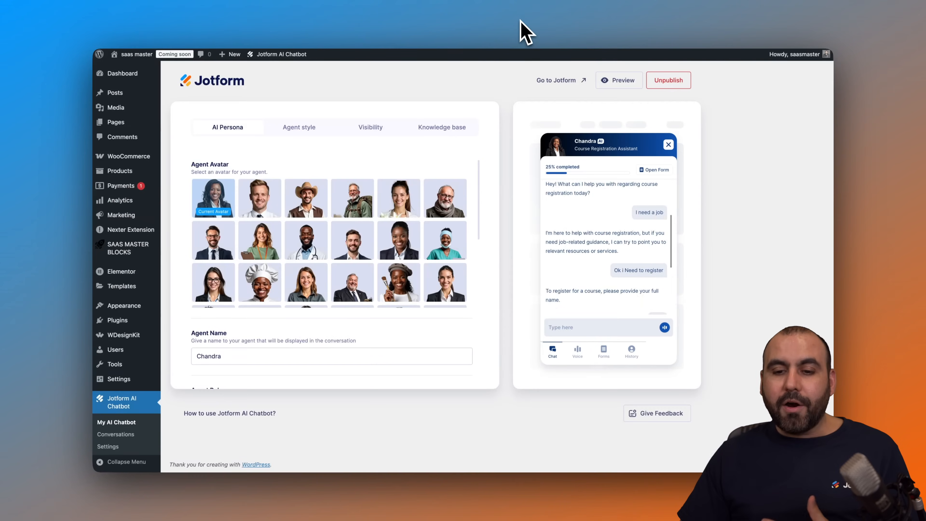
left_click(459, 23)
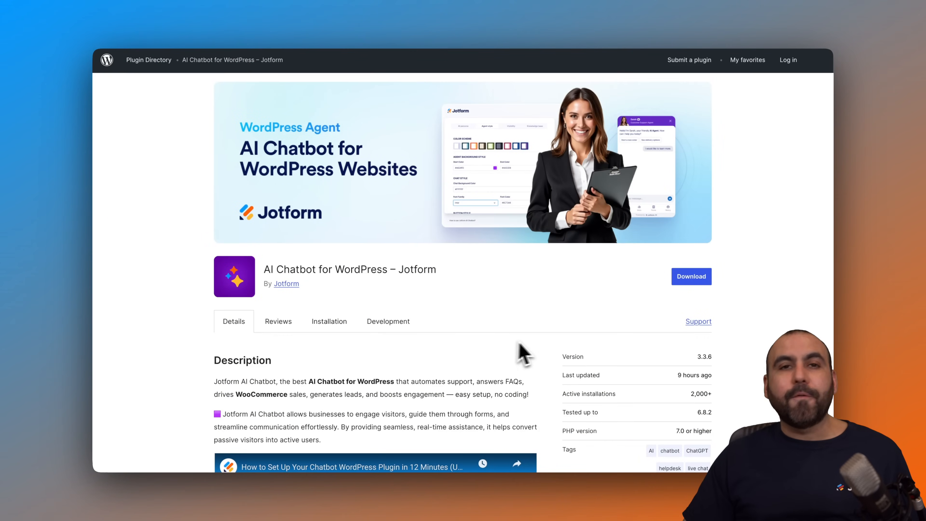